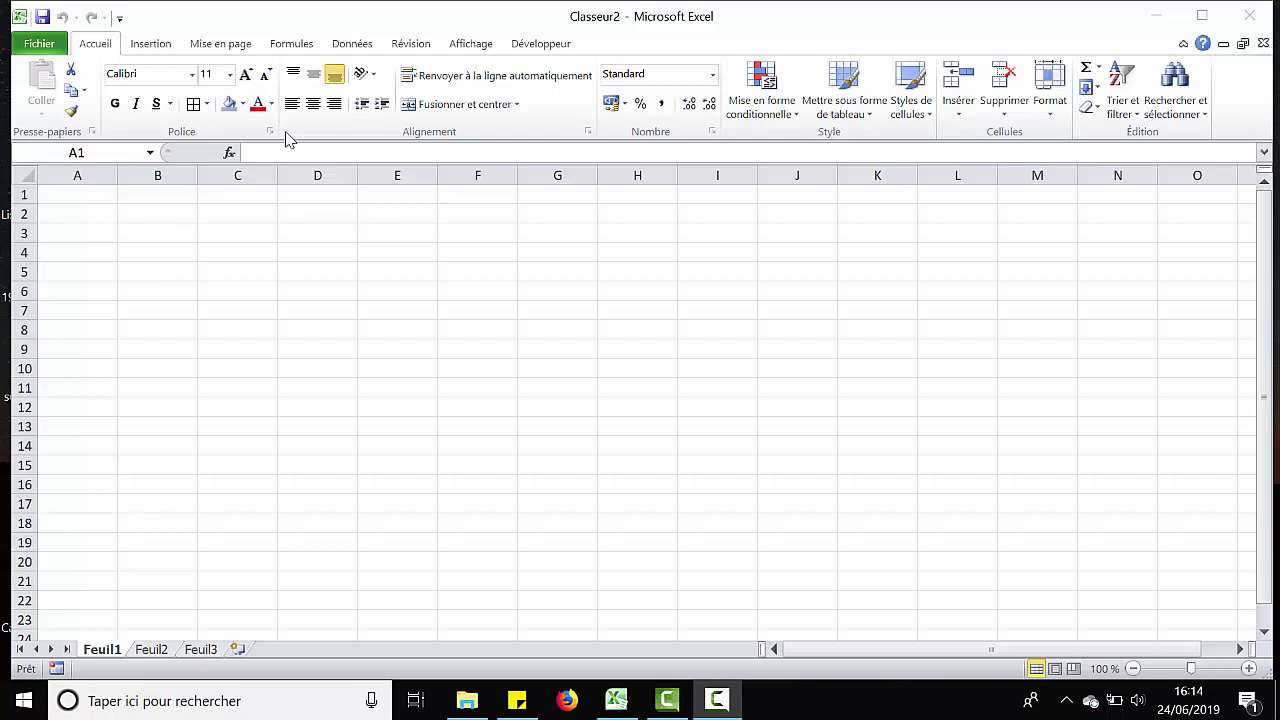
- Add two new worksheets after Feuil3
{"action": "left_click", "coordinate": [157, 662]}
{"action": "left_click", "coordinate": [196, 652]}
{"action": "left_click", "coordinate": [168, 652]}
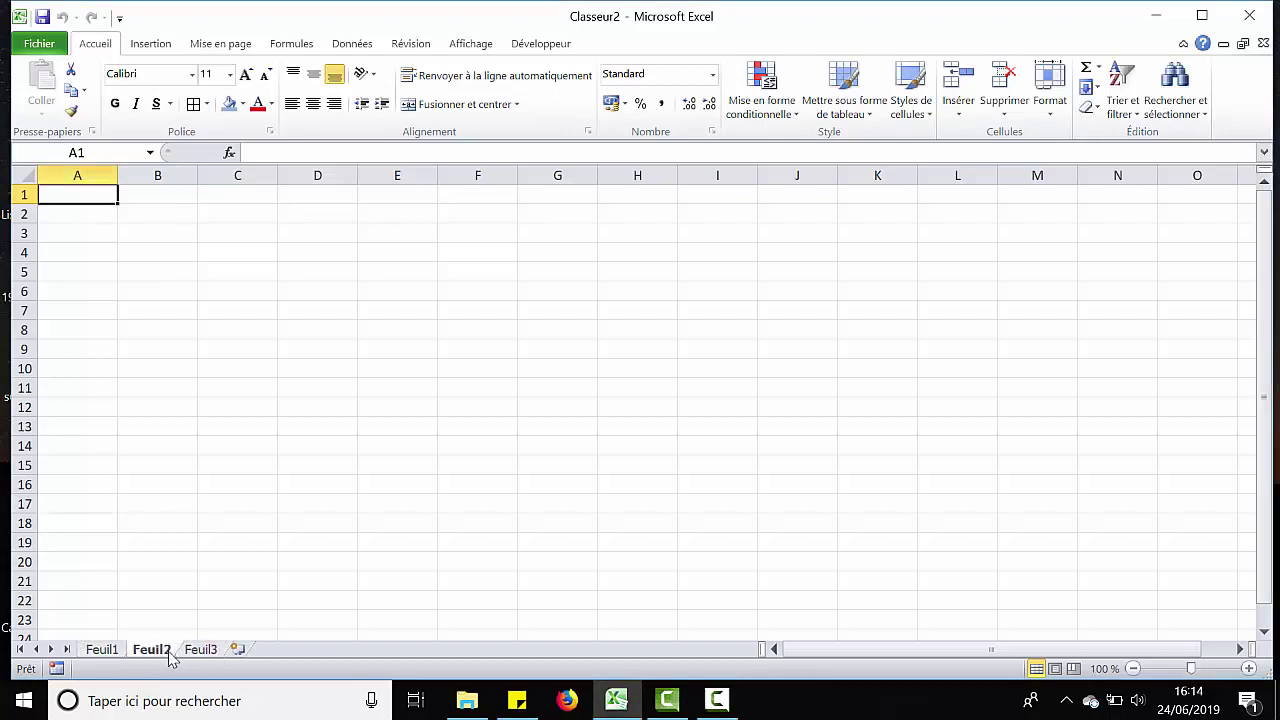
{"action": "left_click", "coordinate": [237, 650]}
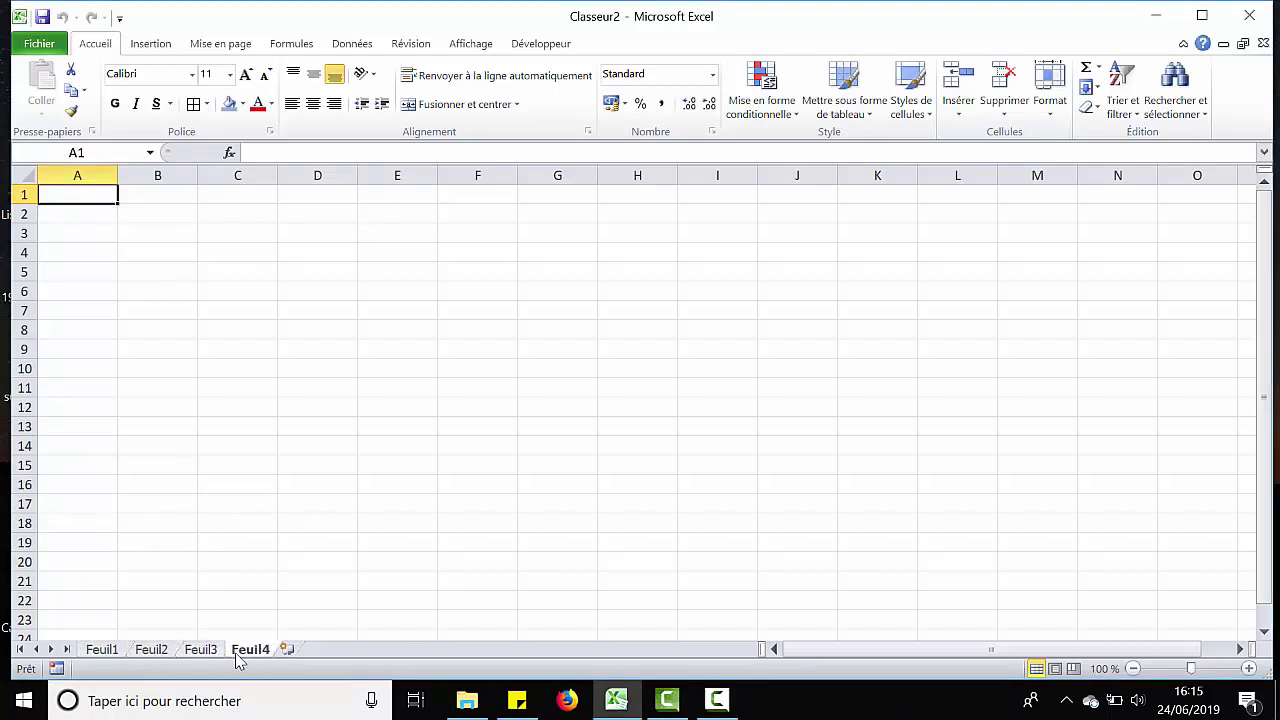
{"action": "left_click", "coordinate": [286, 651]}
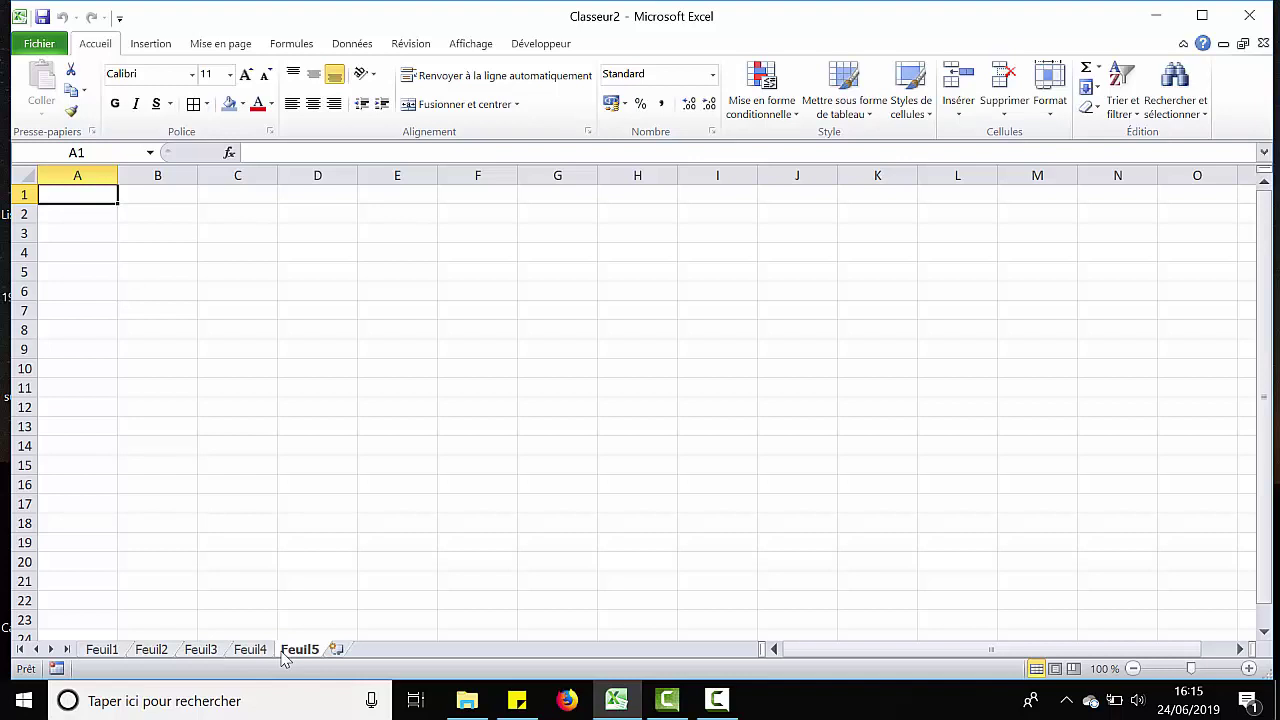
{"action": "left_click", "coordinate": [130, 654]}
{"action": "left_click", "coordinate": [151, 652]}
{"action": "left_click", "coordinate": [200, 652]}
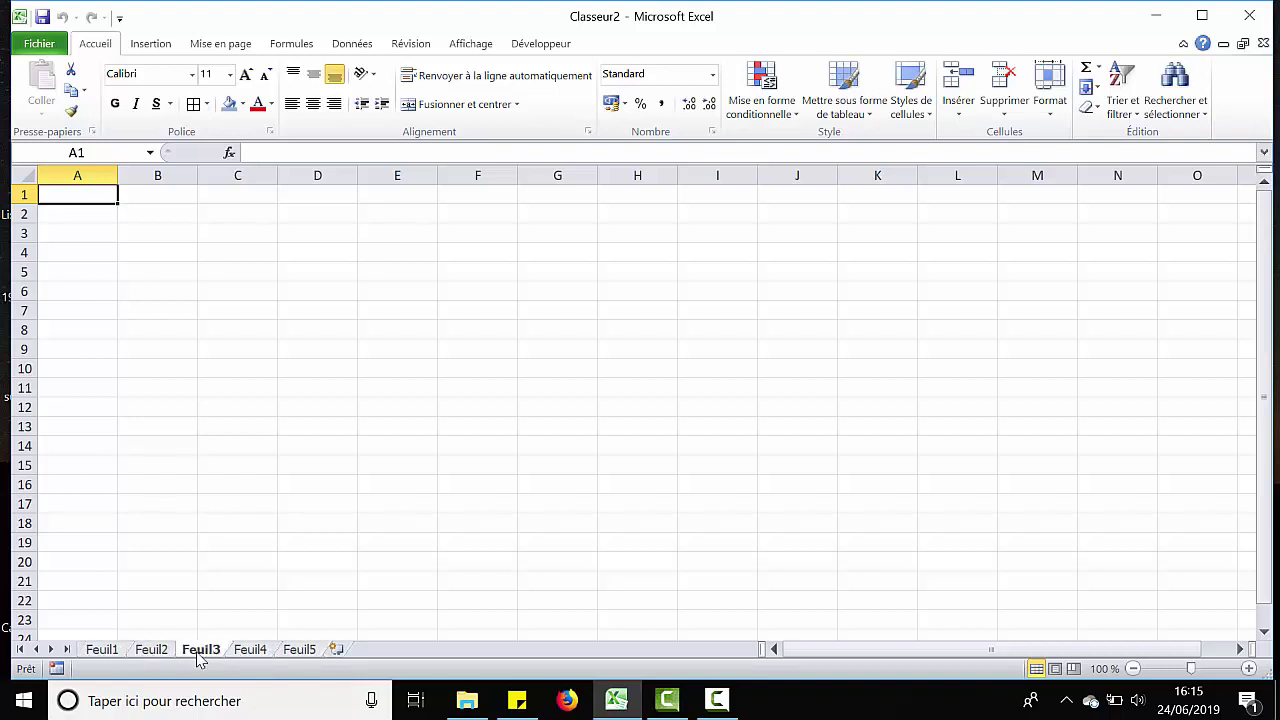
- Rename the Feuil1 worksheet as "Premier tableau"
{"action": "left_click", "coordinate": [103, 651]}
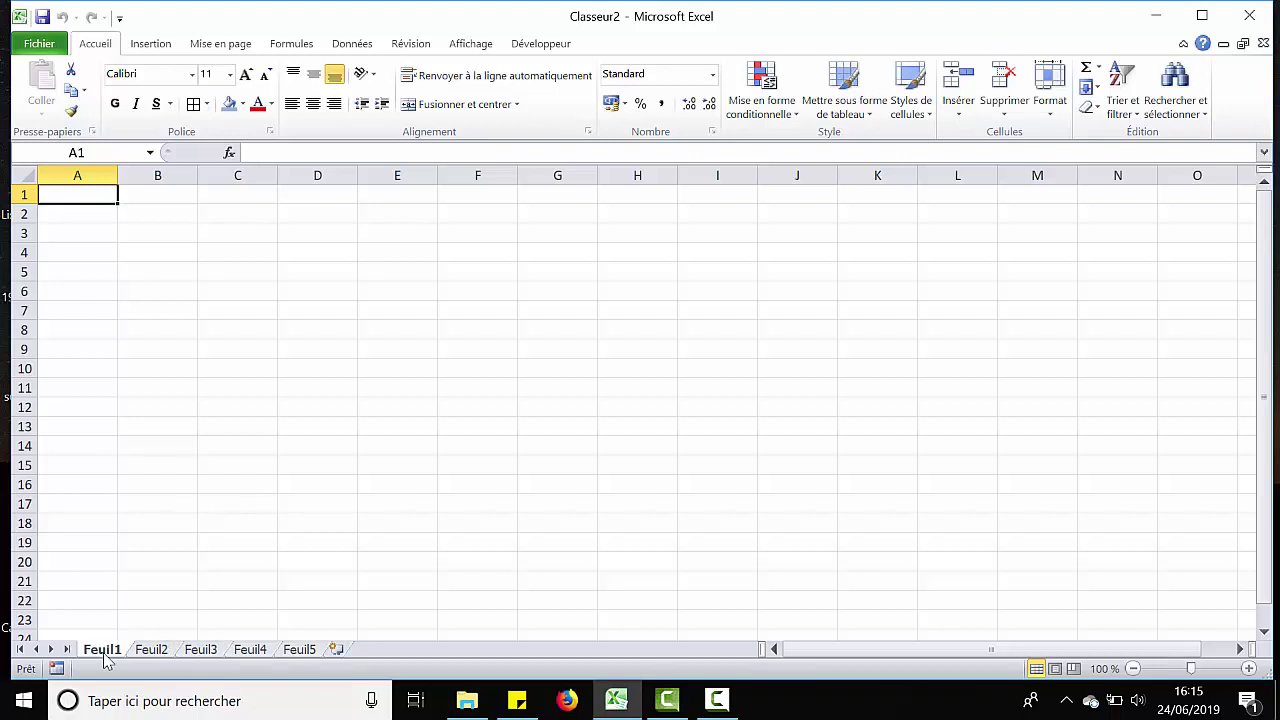
{"action": "double_click", "coordinate": [103, 651]}
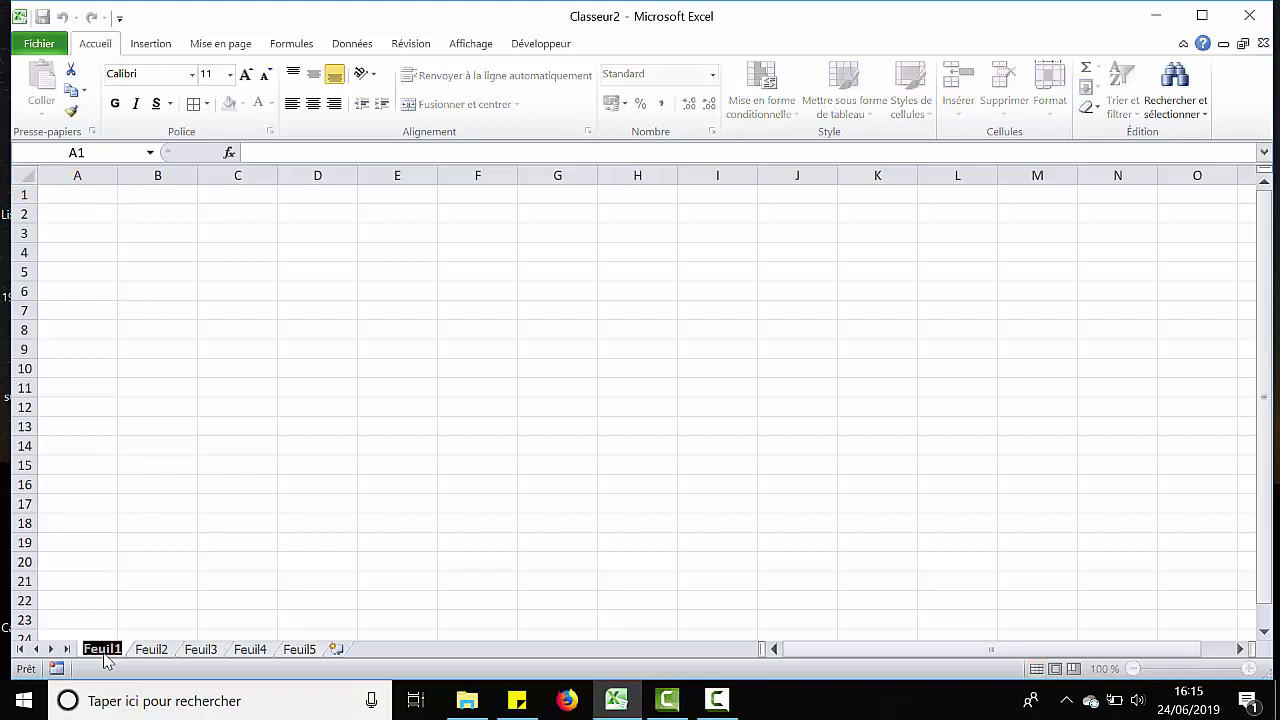
{"action": "type", "text": "Premier table"}
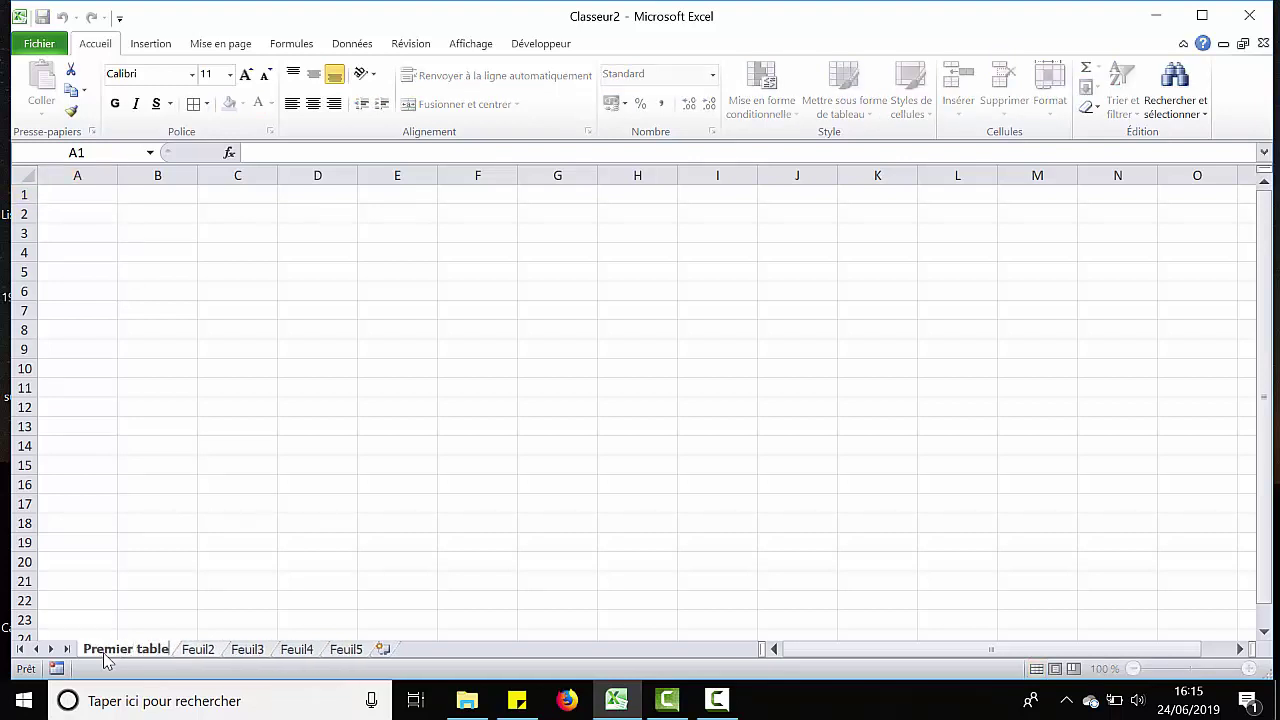
{"action": "type", "text": "au"}
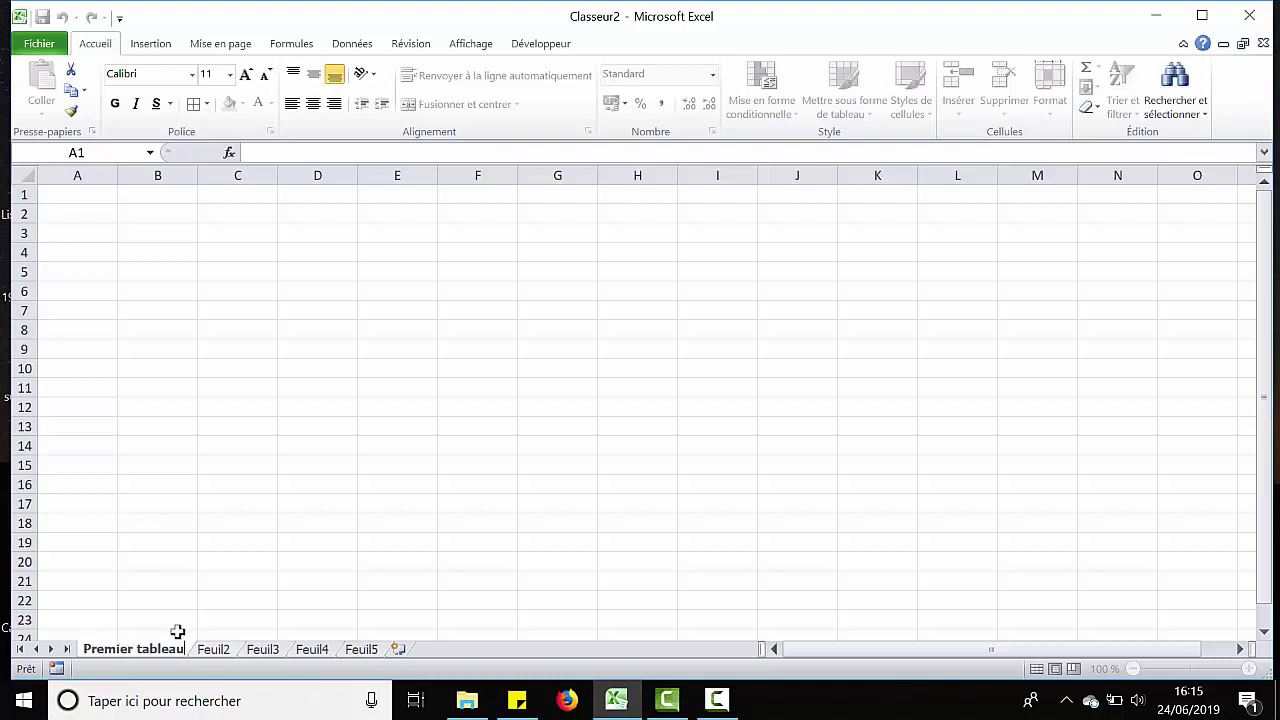
{"action": "key", "text": "Return"}
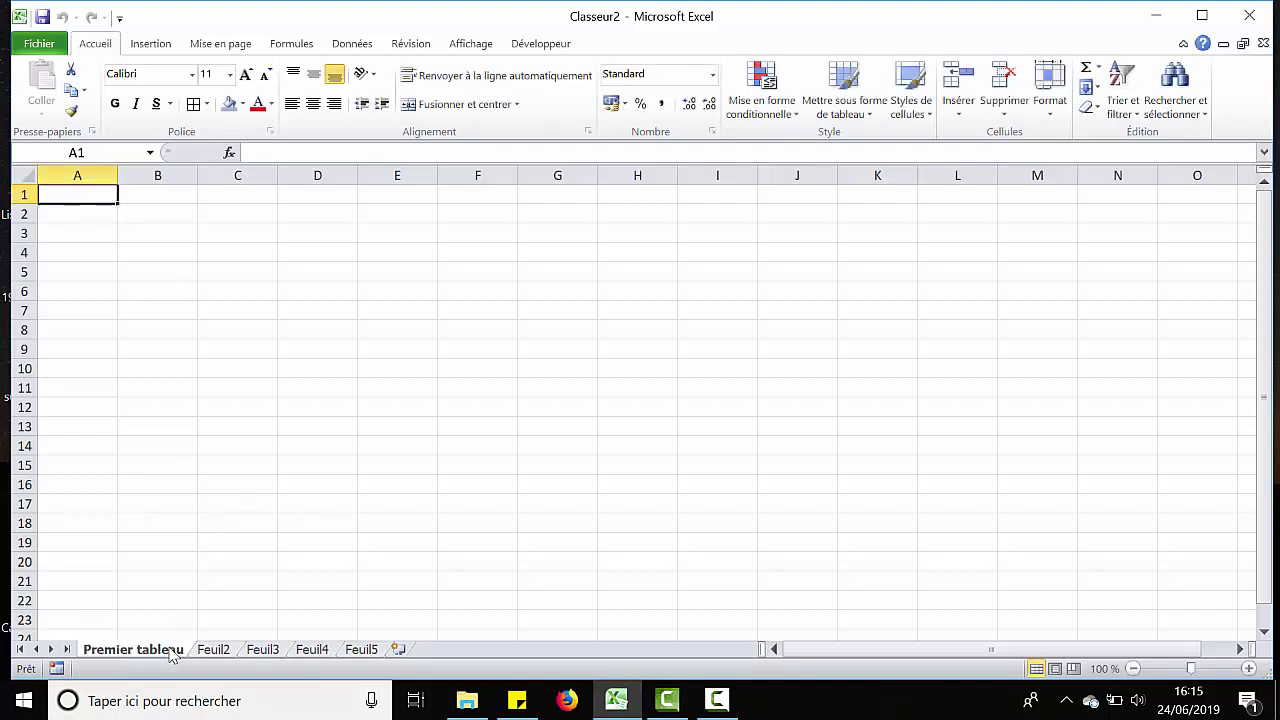
- Give the Premier tableau sheet tab a light blue theme colour
{"action": "right_click", "coordinate": [172, 650]}
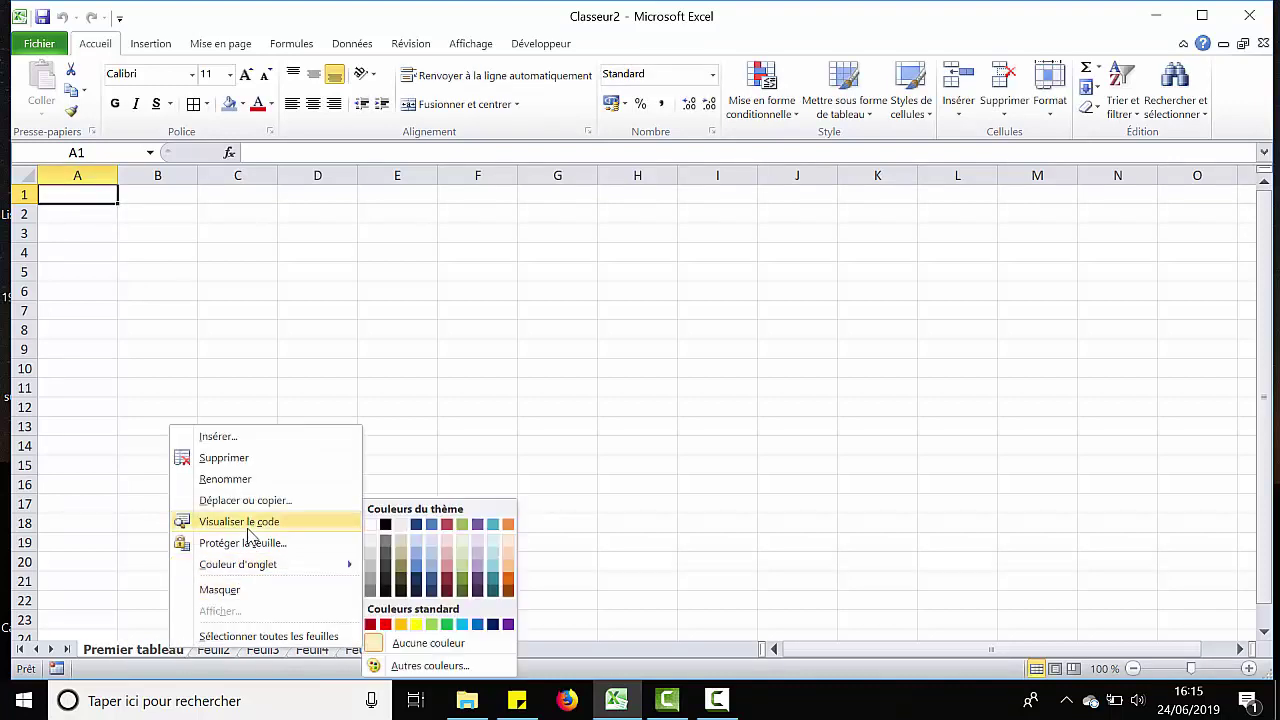
{"action": "mouse_move", "coordinate": [257, 573]}
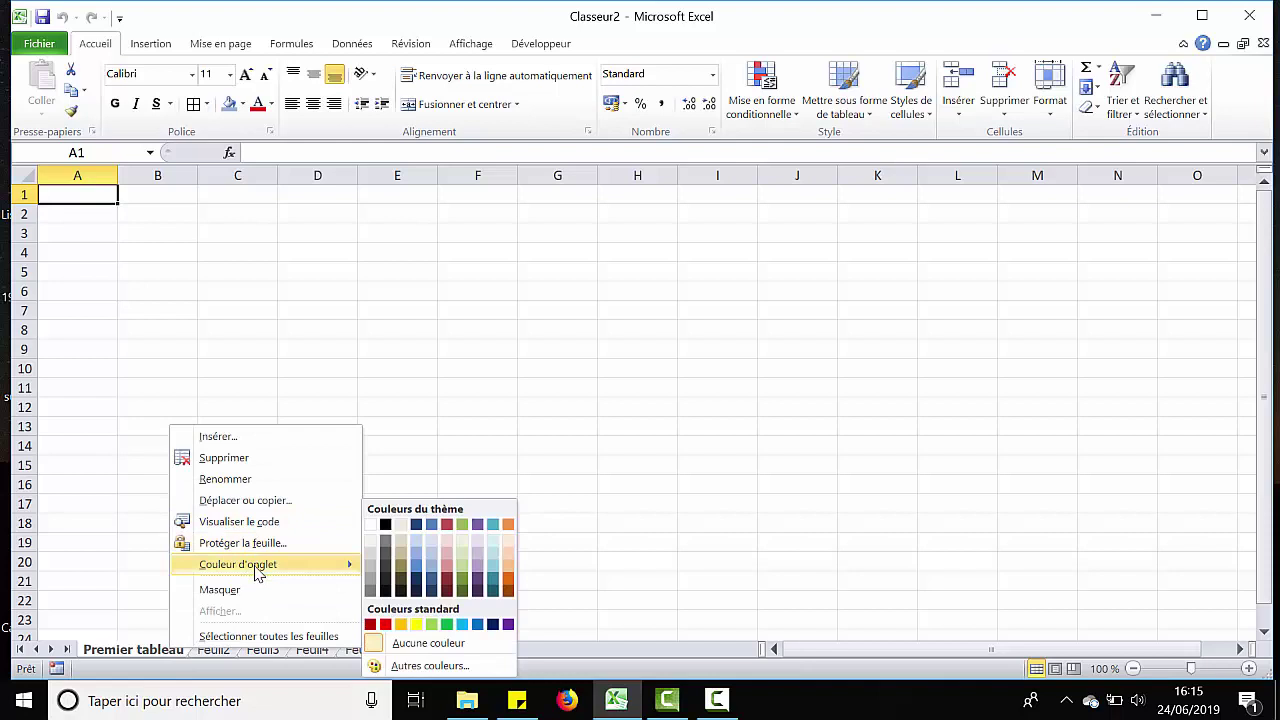
{"action": "left_click", "coordinate": [437, 550]}
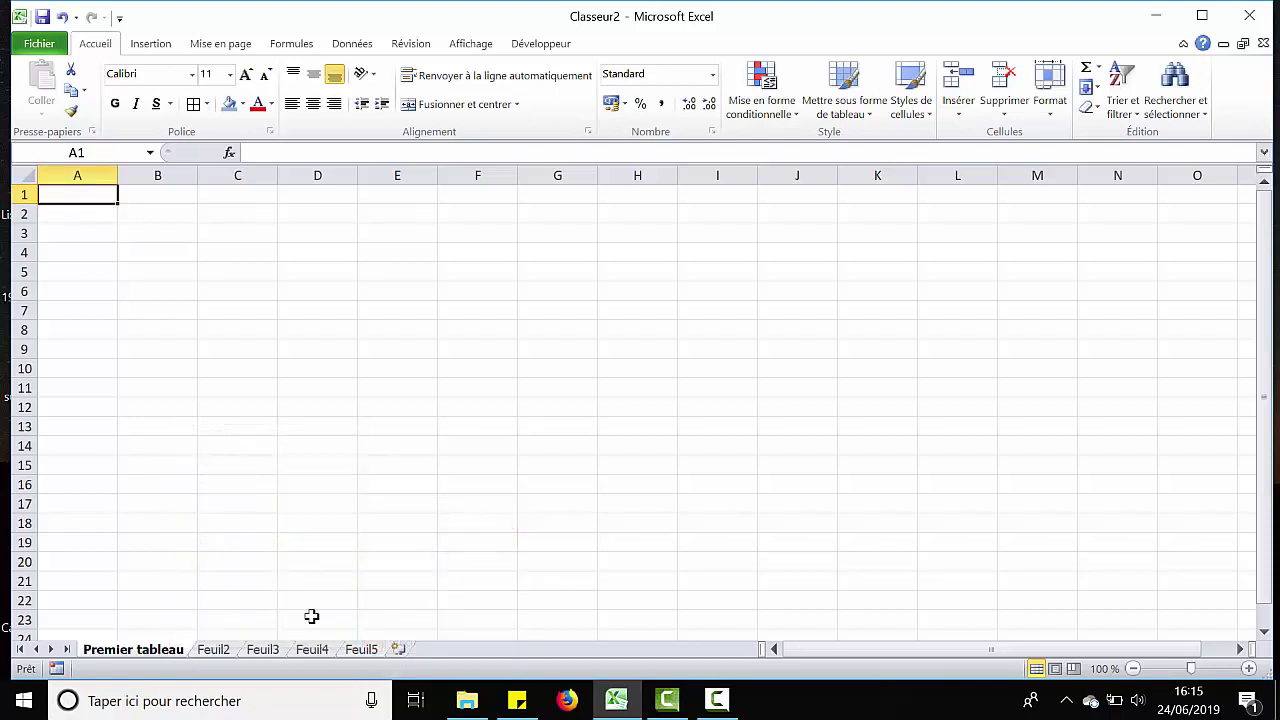
- On the Feuil3 worksheet, enter the heading "produits disponibles" in cell C5
{"action": "left_click", "coordinate": [263, 650]}
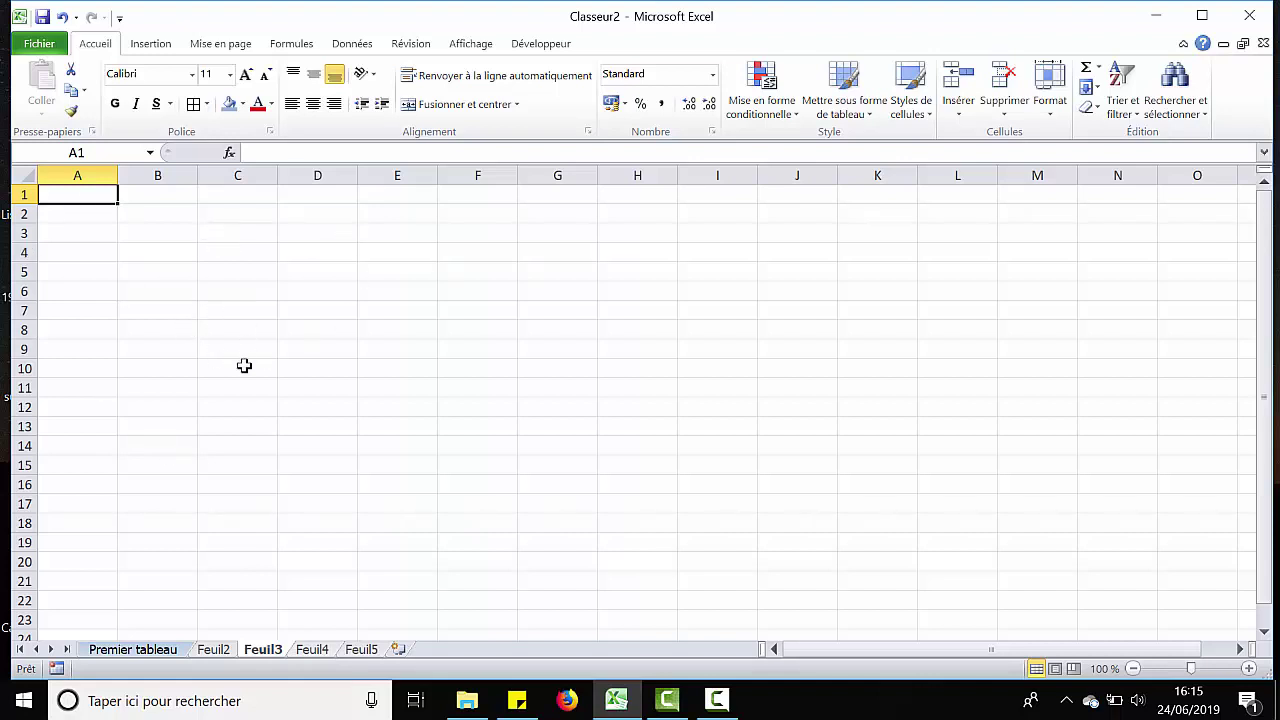
{"action": "left_click", "coordinate": [156, 212]}
{"action": "left_click", "coordinate": [170, 266]}
{"action": "left_click", "coordinate": [231, 270]}
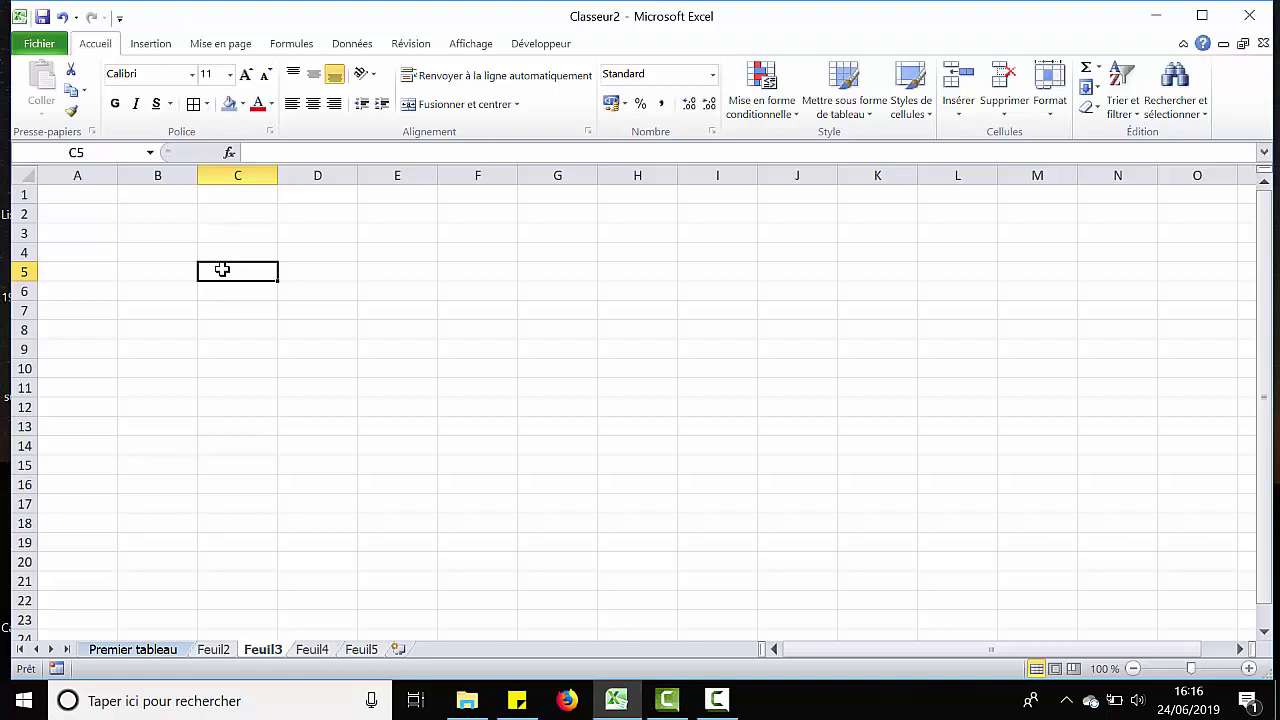
{"action": "type", "text": "produi"}
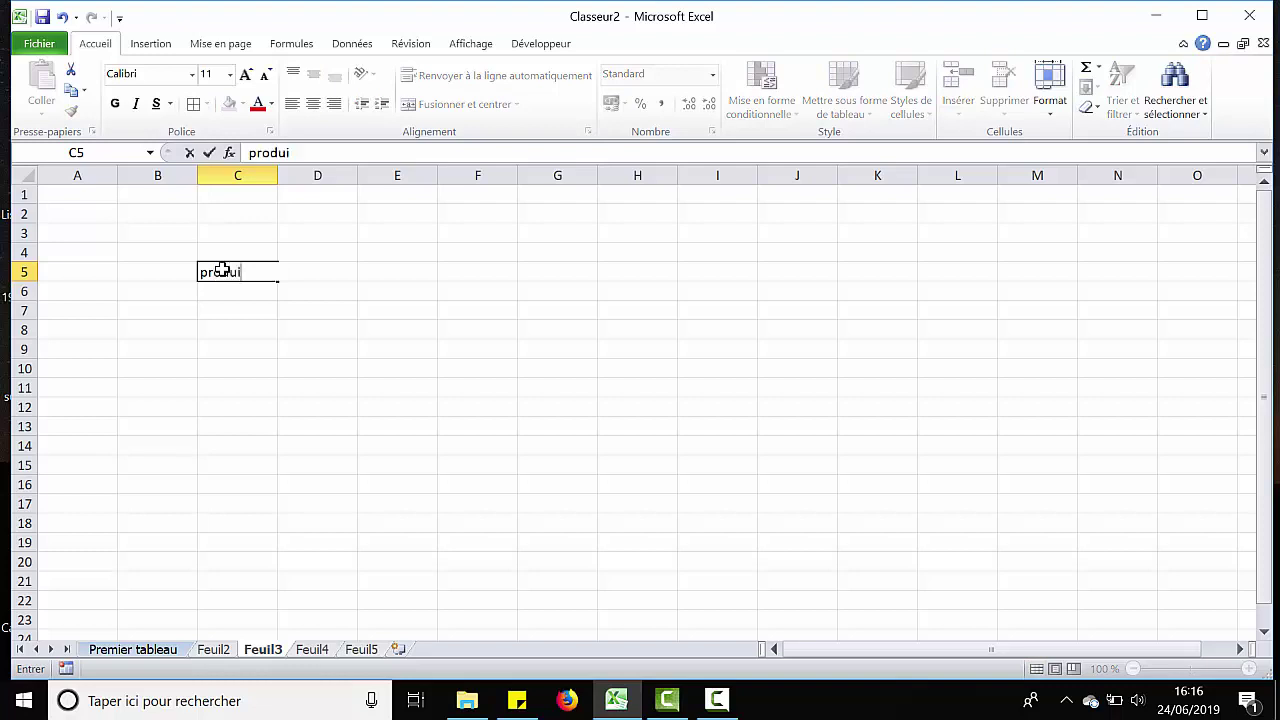
{"action": "type", "text": "ts disponibles"}
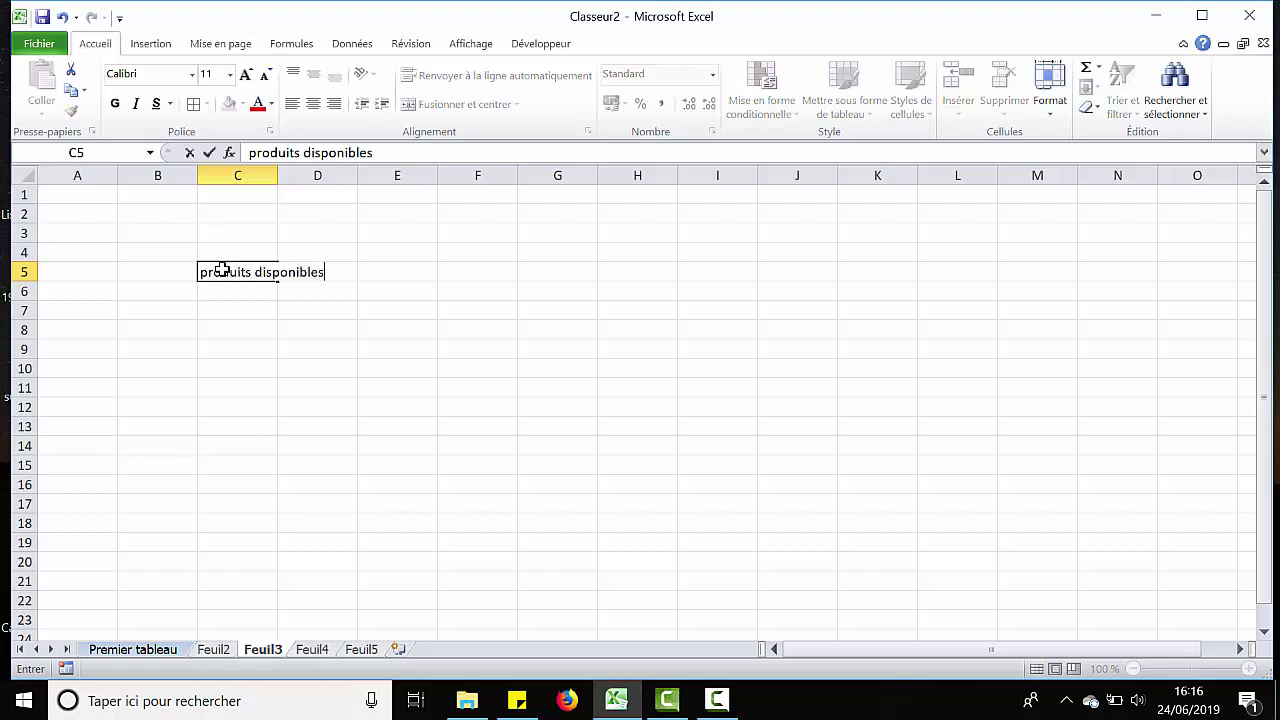
{"action": "key", "text": "Return"}
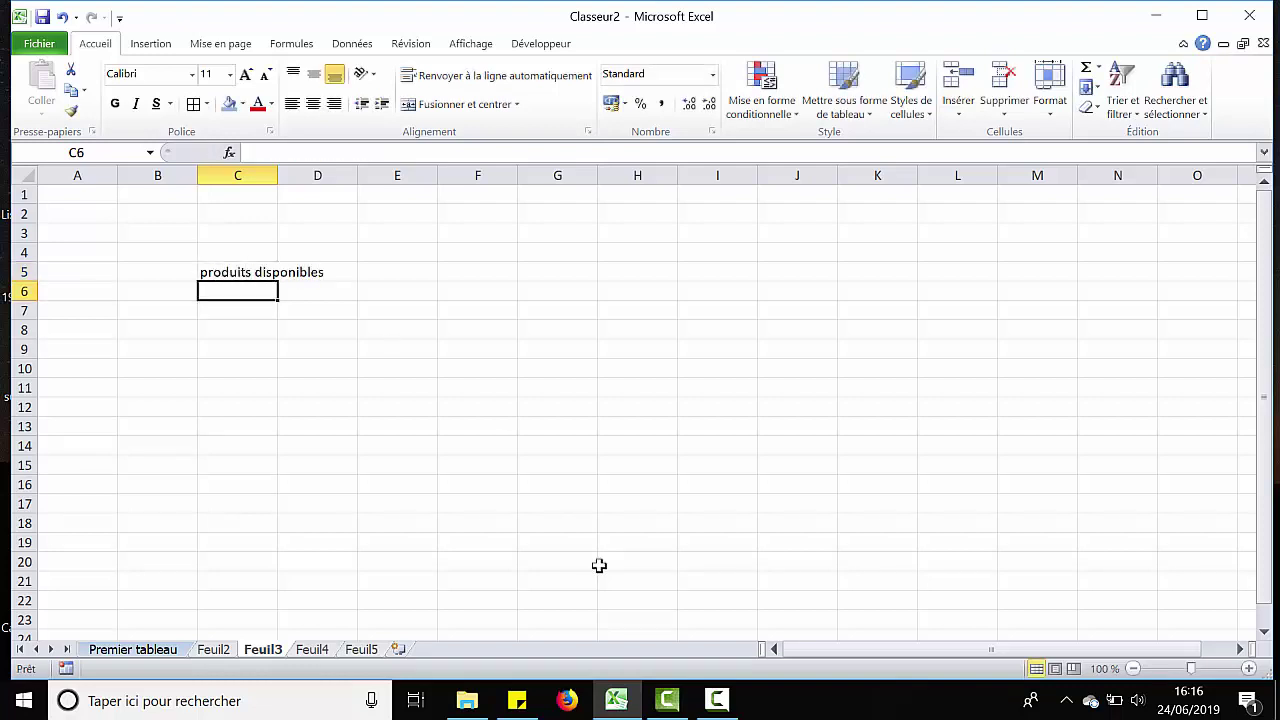
- Compare the contents of cells C5 and D5 to check which cell holds the overflowing heading
{"action": "key", "text": "Up"}
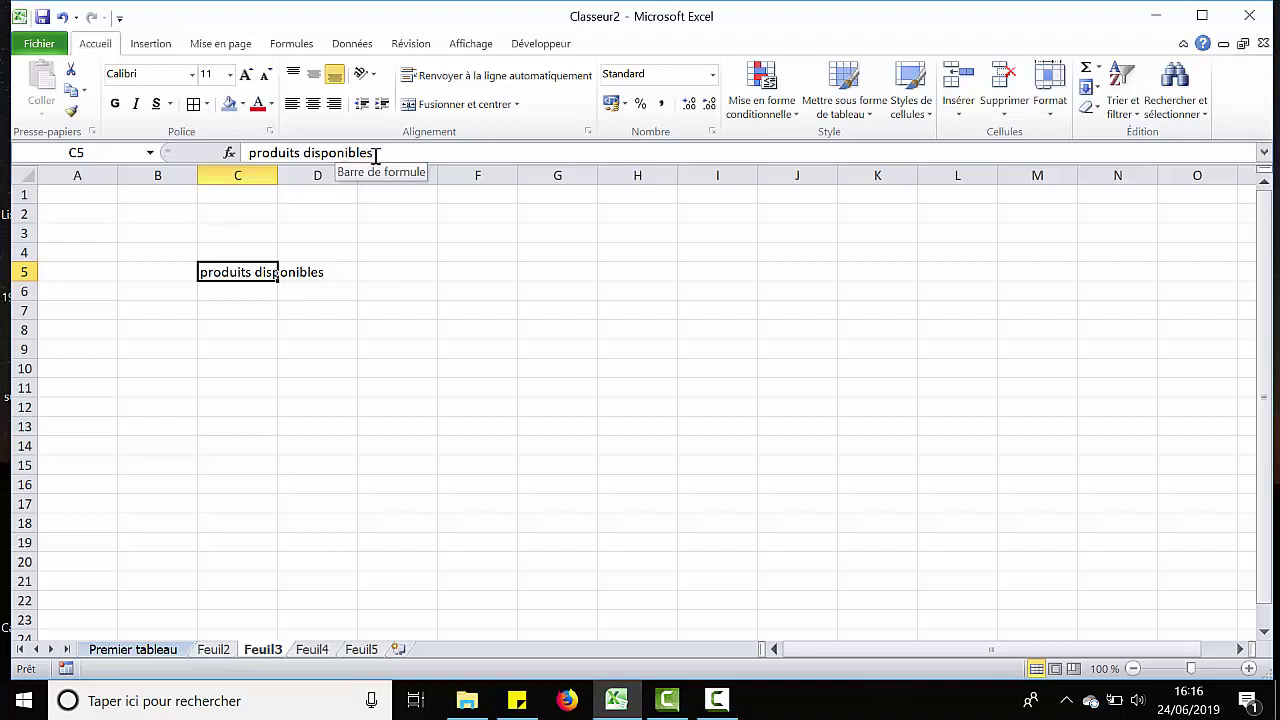
{"action": "left_click_drag", "start_coordinate": [376, 155], "coordinate": [245, 155]}
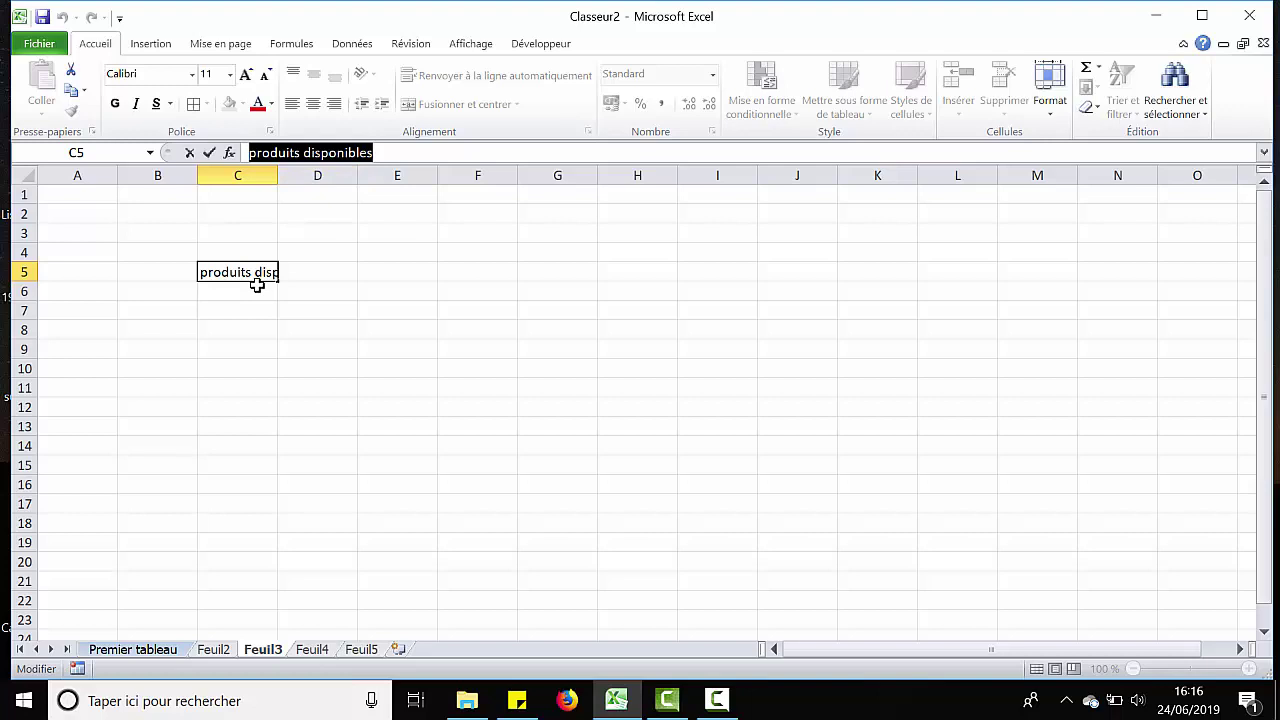
{"action": "key", "text": "Return"}
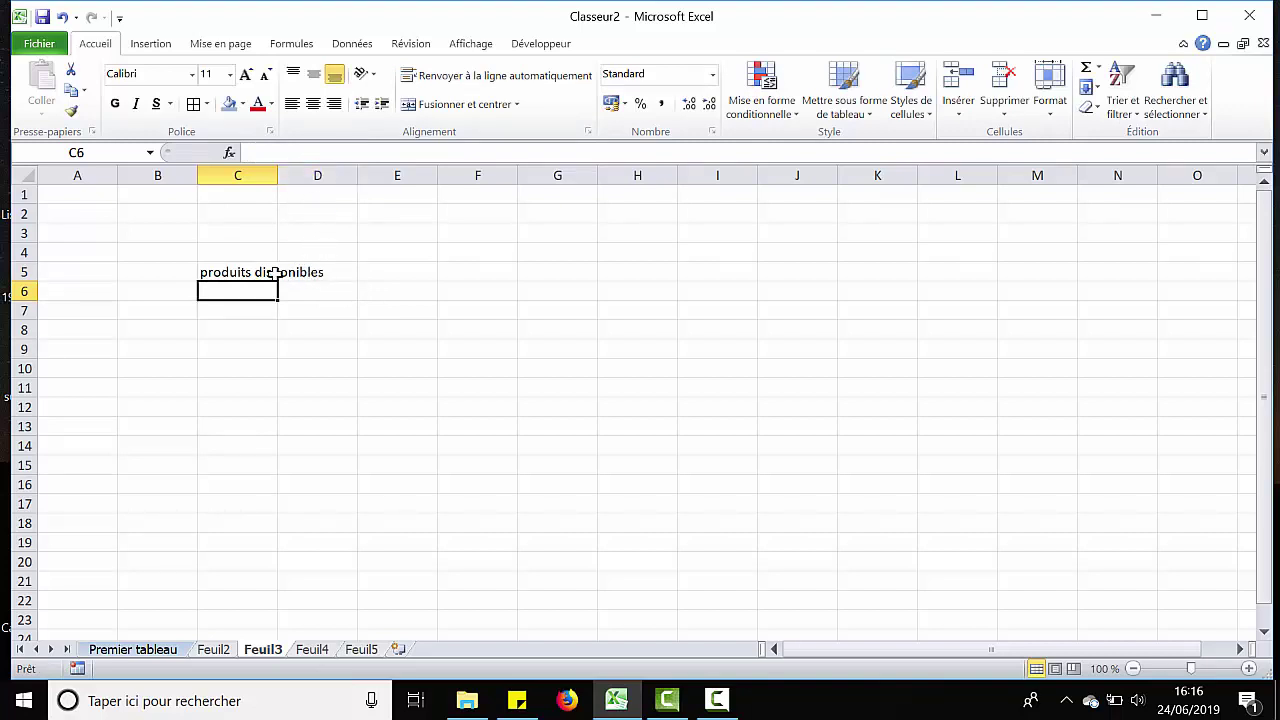
{"action": "left_click", "coordinate": [303, 272]}
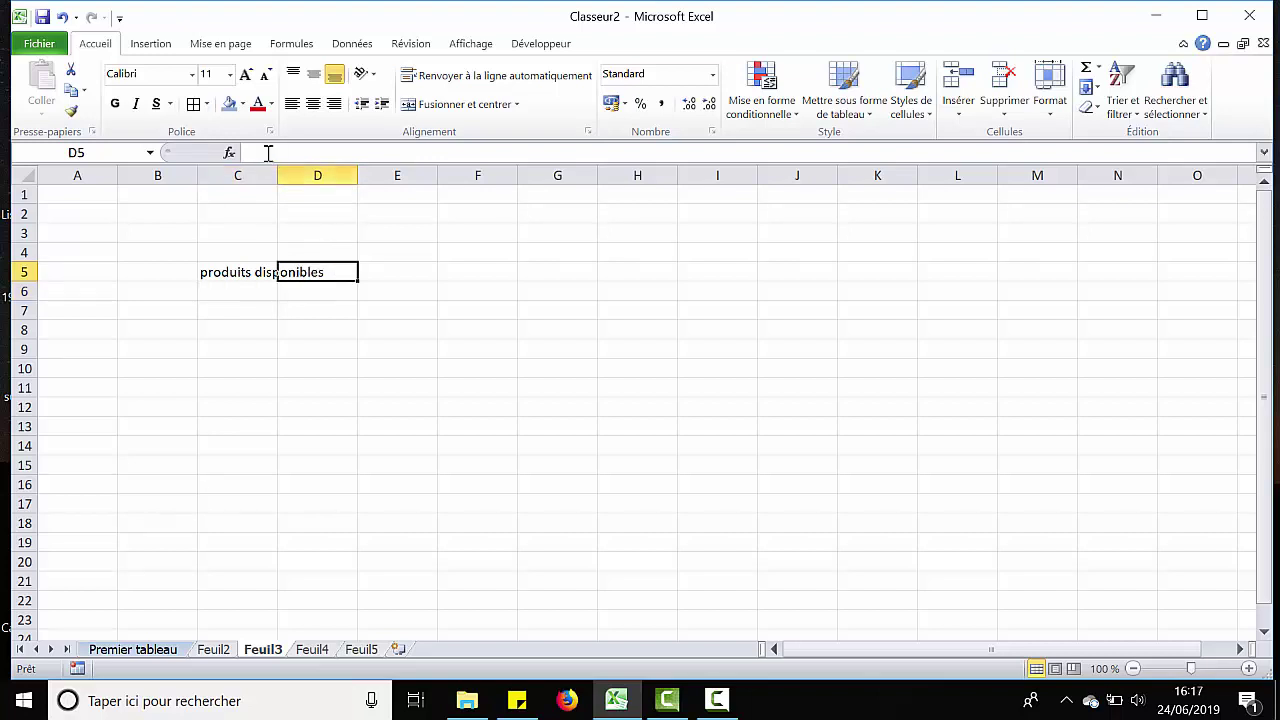
- Widen column C so that the heading in C5 fits inside its cell
{"action": "left_click", "coordinate": [240, 278]}
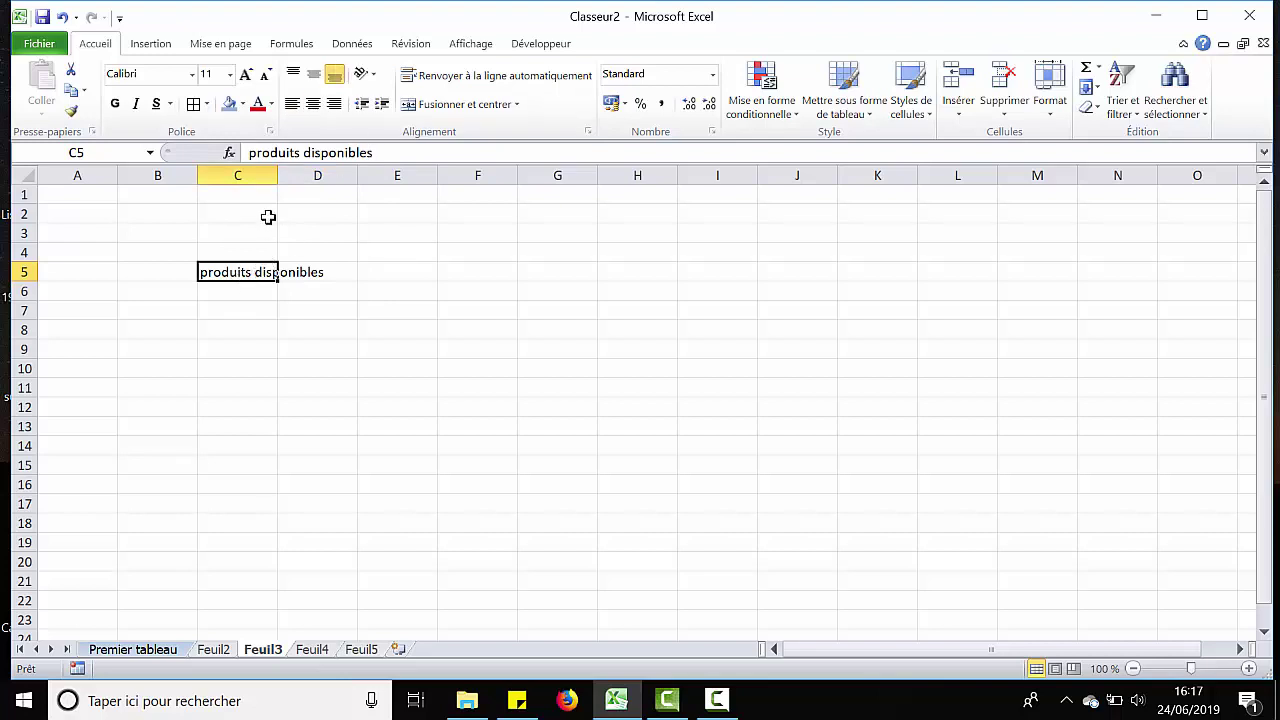
{"action": "left_click_drag", "start_coordinate": [277, 176], "coordinate": [350, 187]}
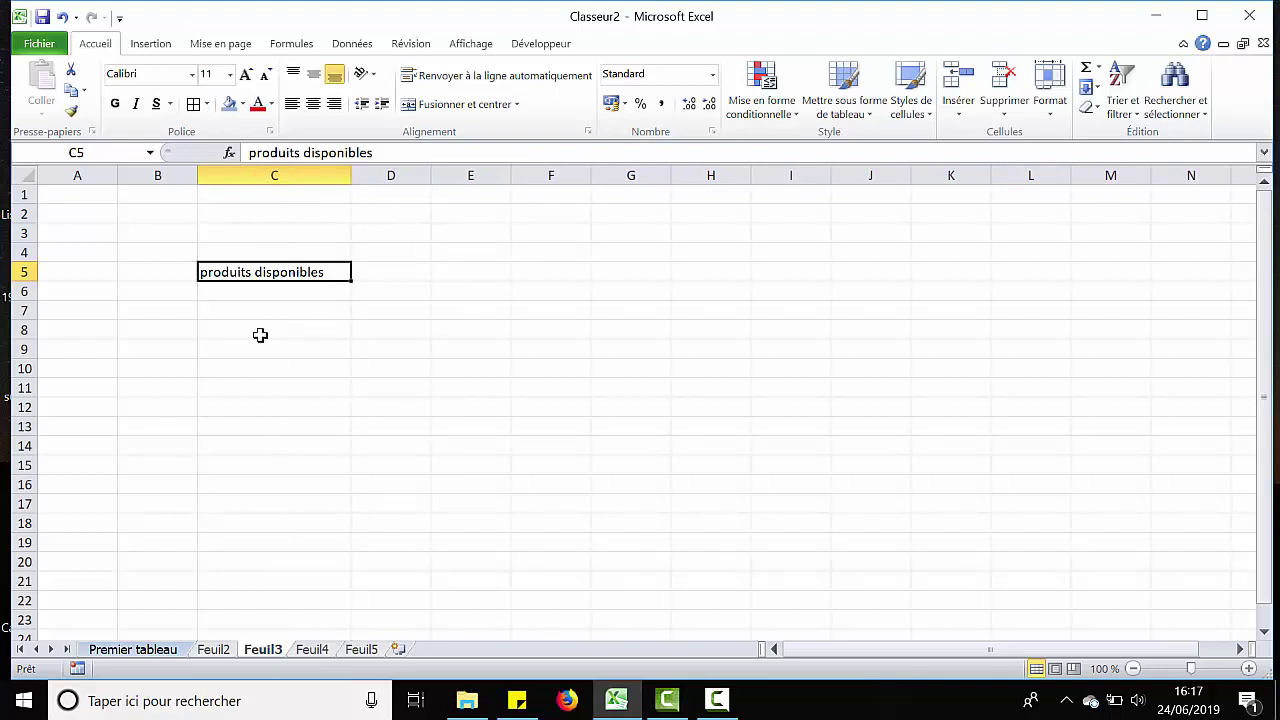
- Enter "produit 1" in C6 and fill the series down to "produit 10" in C15
{"action": "left_click", "coordinate": [289, 290]}
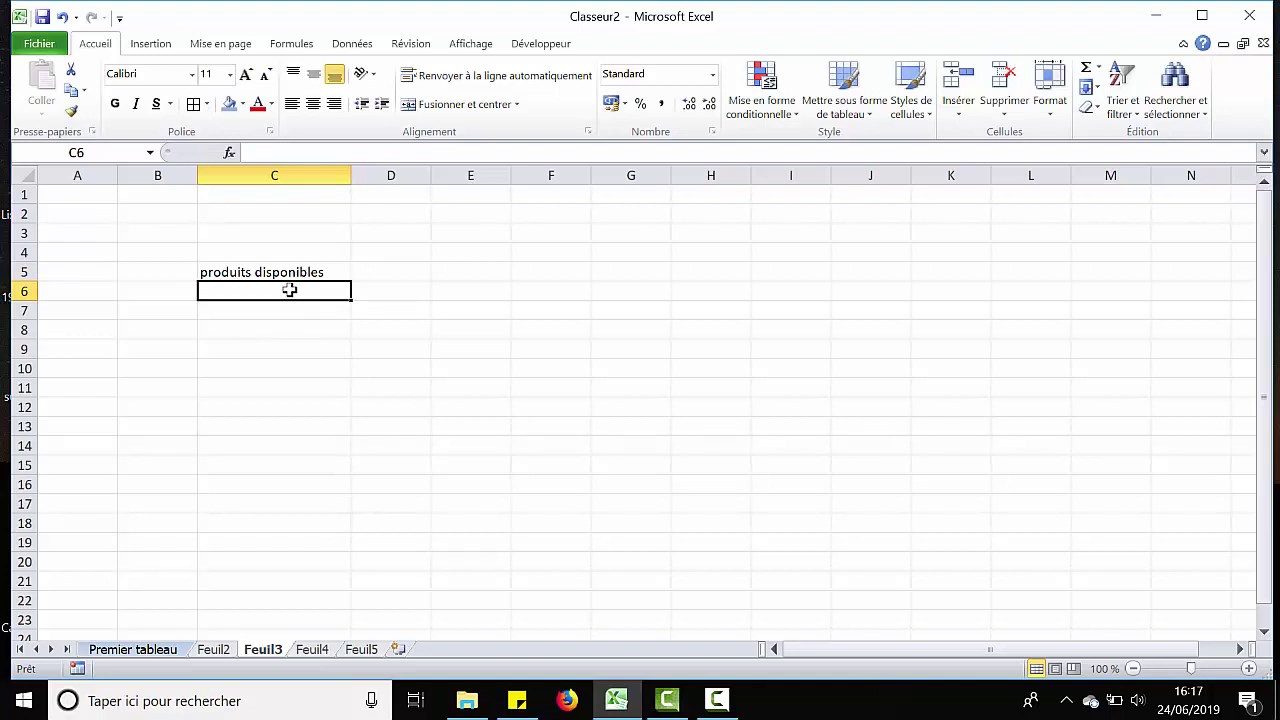
{"action": "type", "text": "produit"}
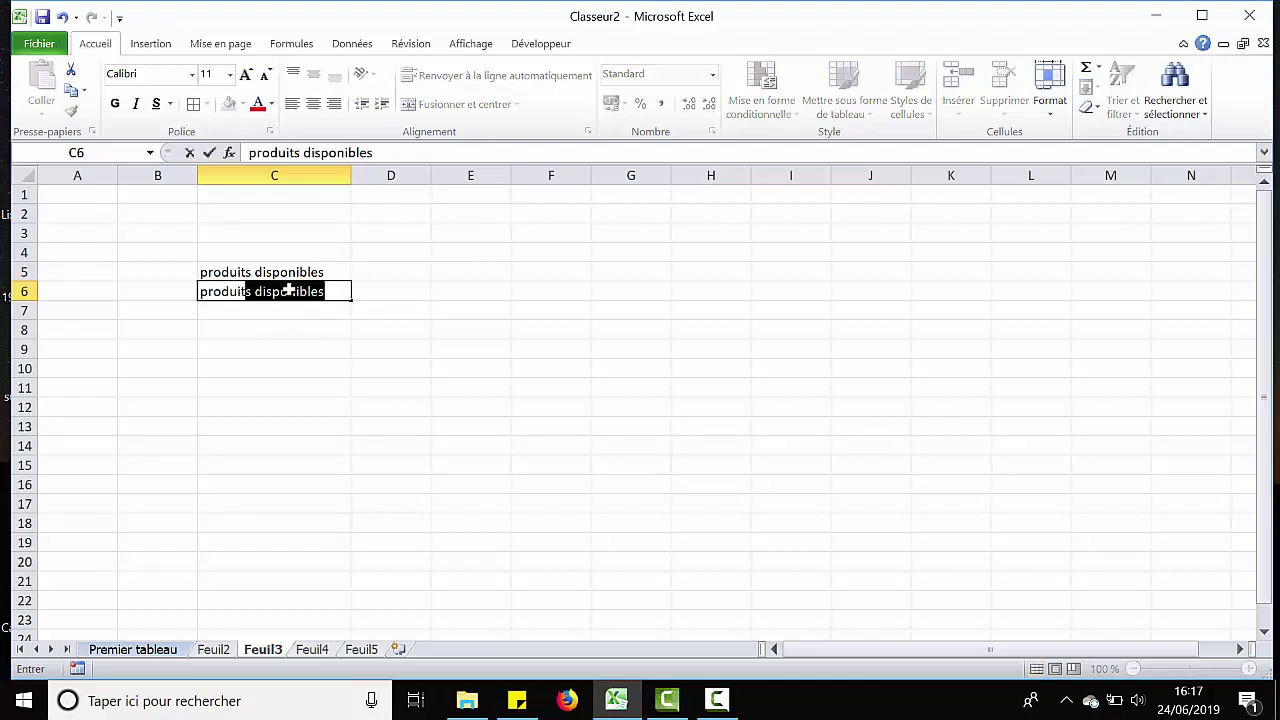
{"action": "type", "text": " 1"}
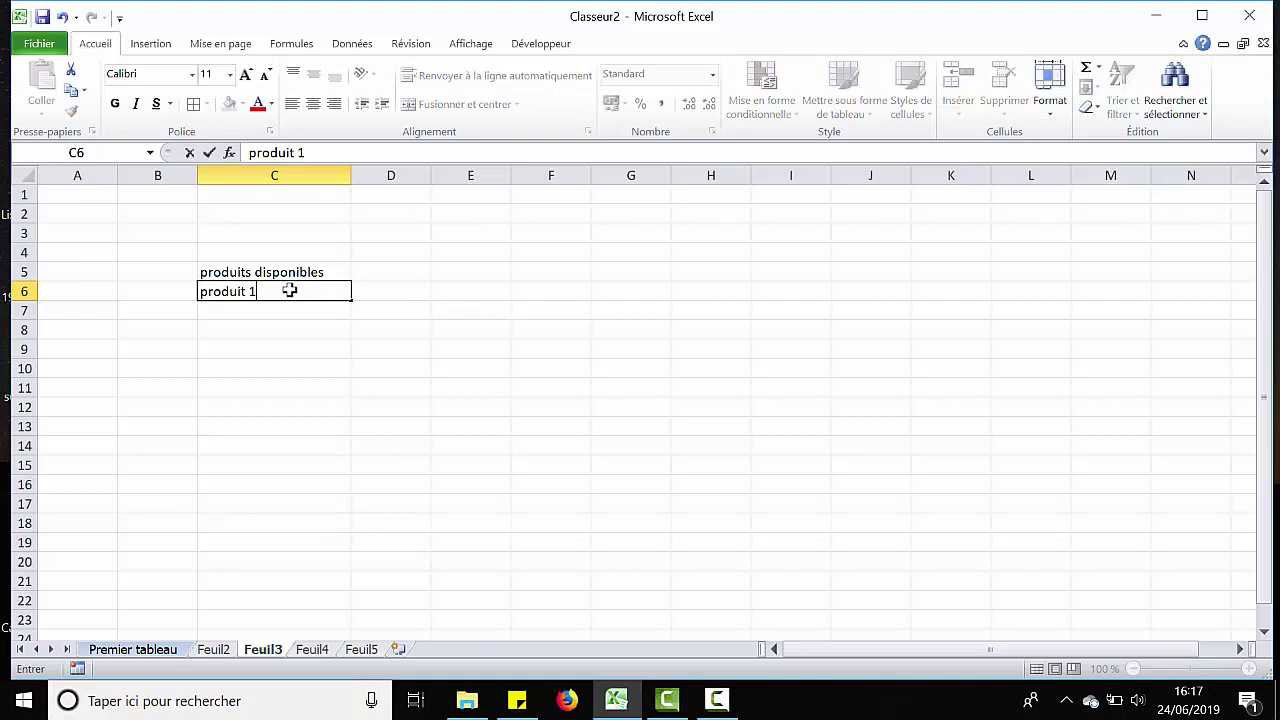
{"action": "key", "text": "Return"}
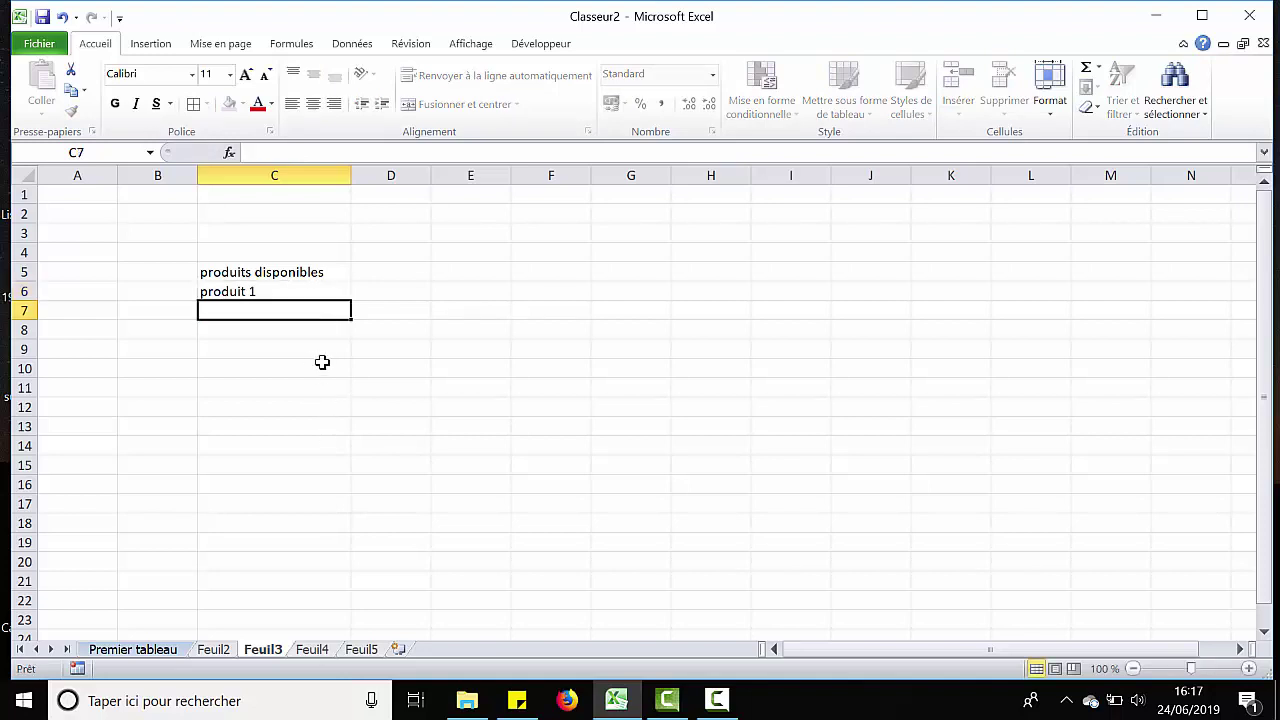
{"action": "key", "text": "Up"}
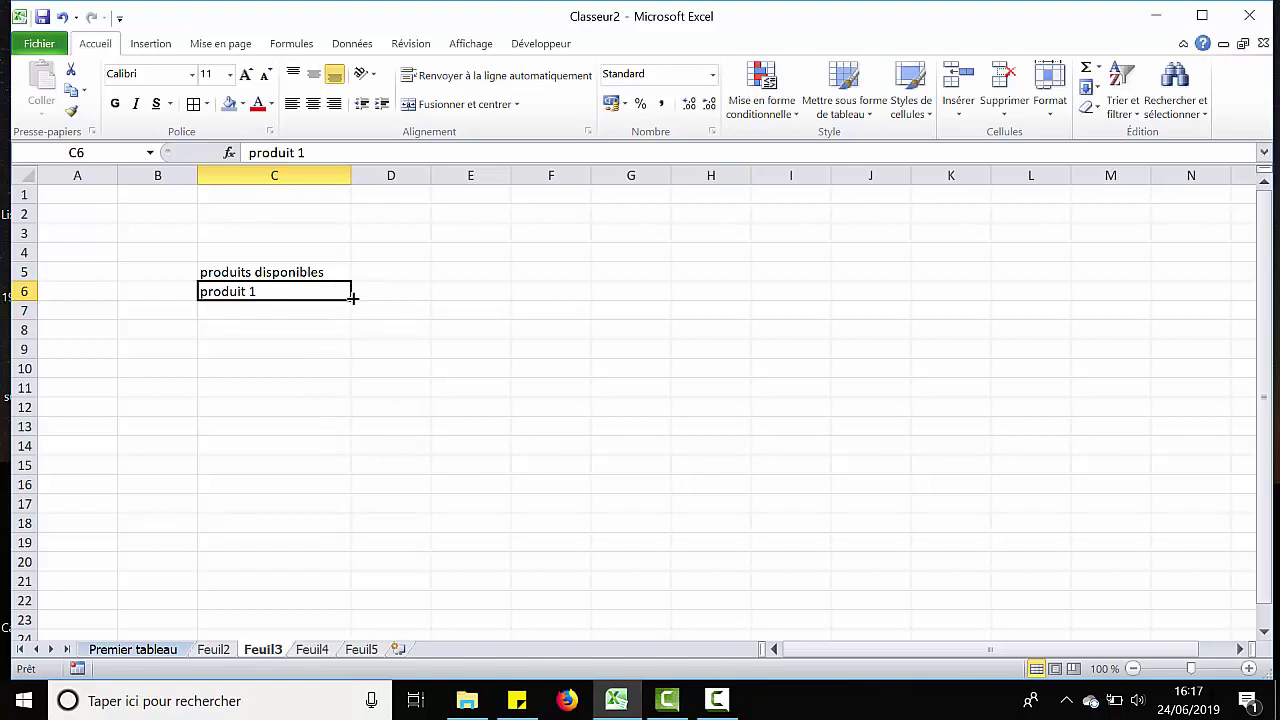
{"action": "left_click_drag", "start_coordinate": [352, 298], "coordinate": [345, 468]}
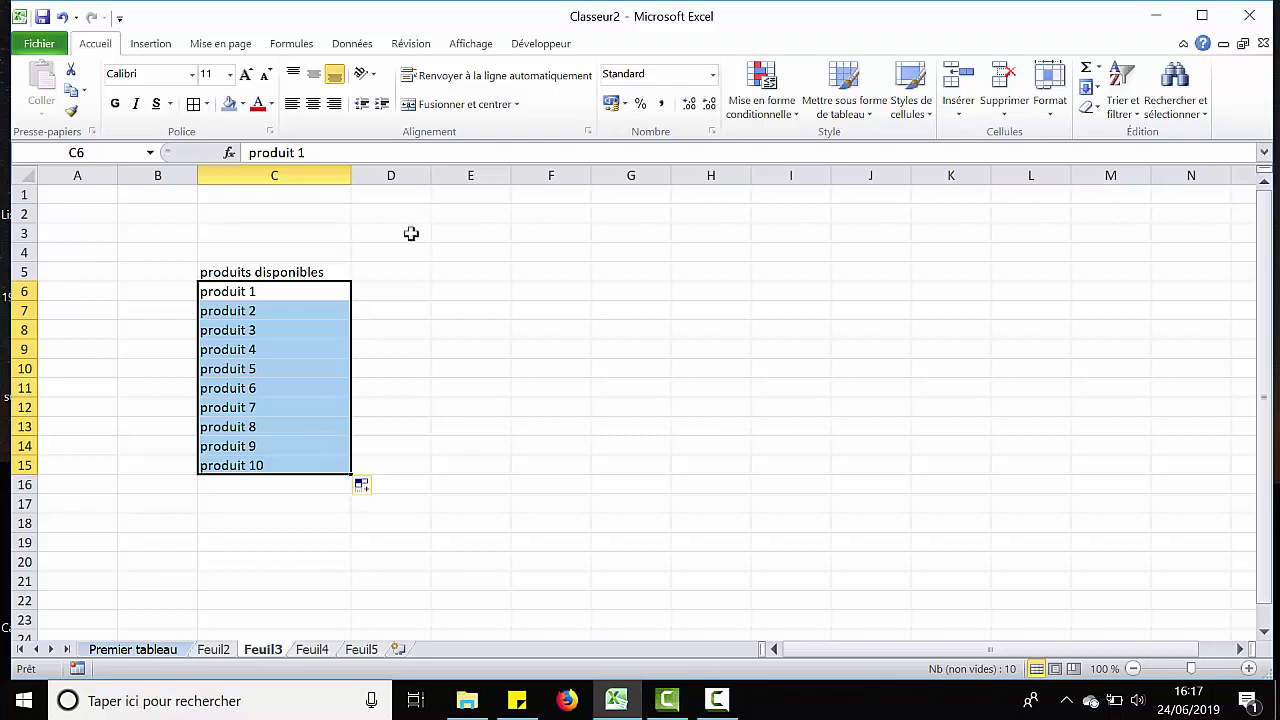
- Enter the column headings "Quantités" in D5 and "Prix Unitaires H.T" in E5
{"action": "left_click", "coordinate": [382, 277]}
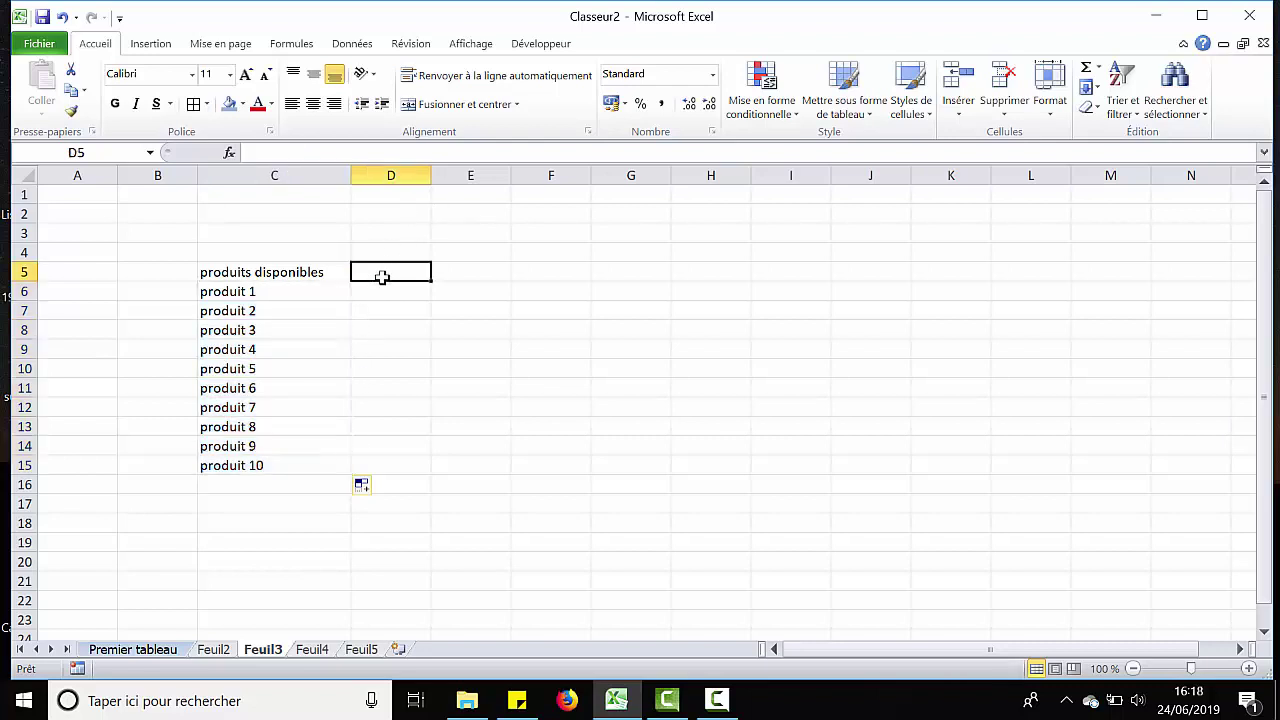
{"action": "type", "text": "Quantités"}
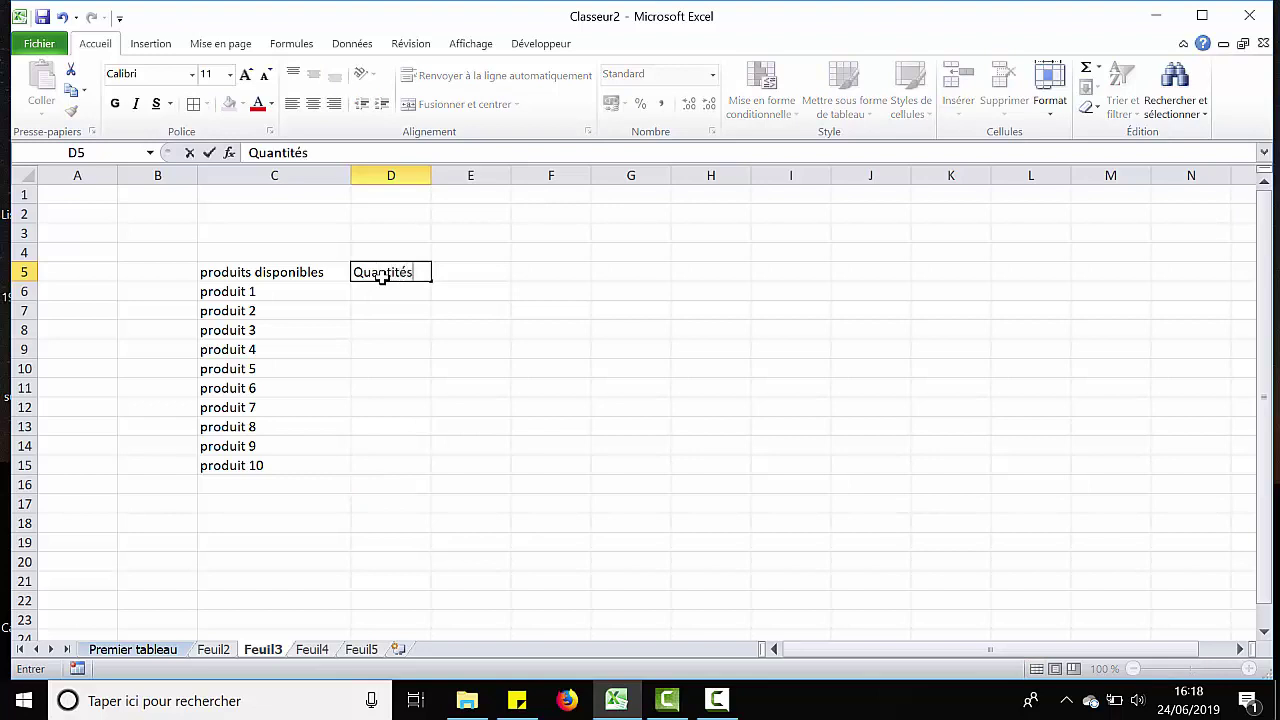
{"action": "key", "text": "Tab"}
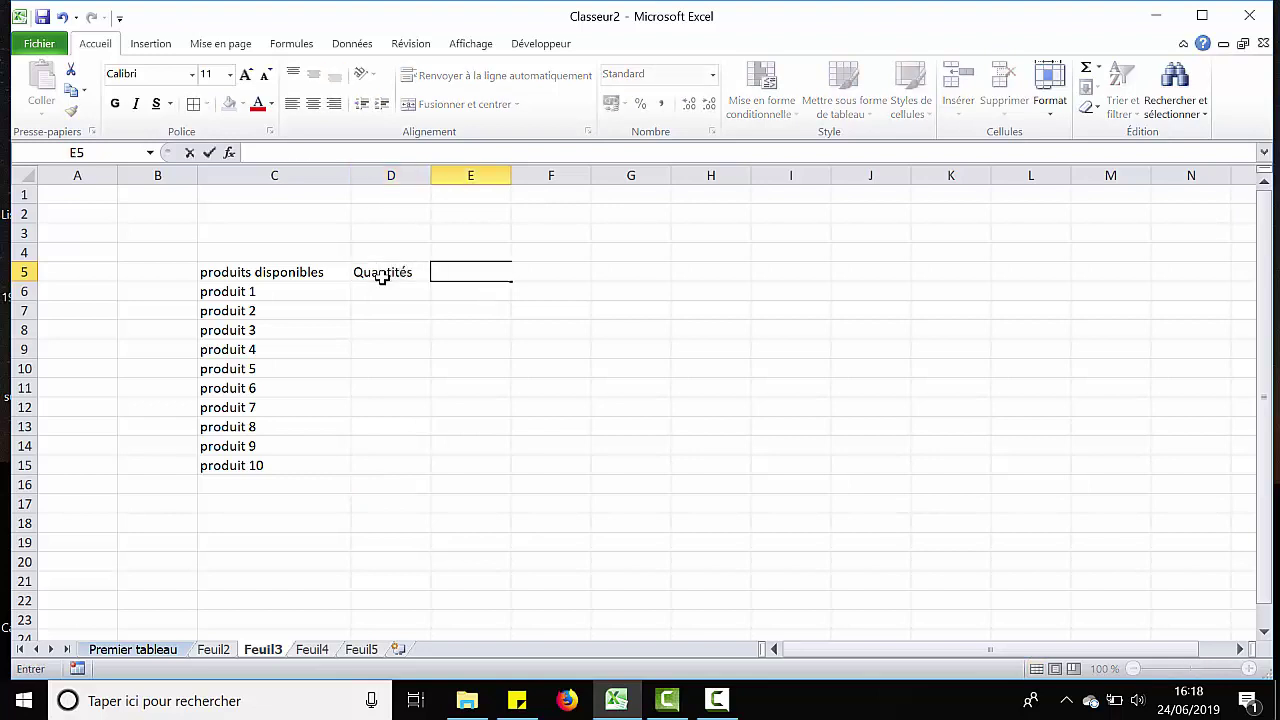
{"action": "type", "text": "Prix Unitaires H.T"}
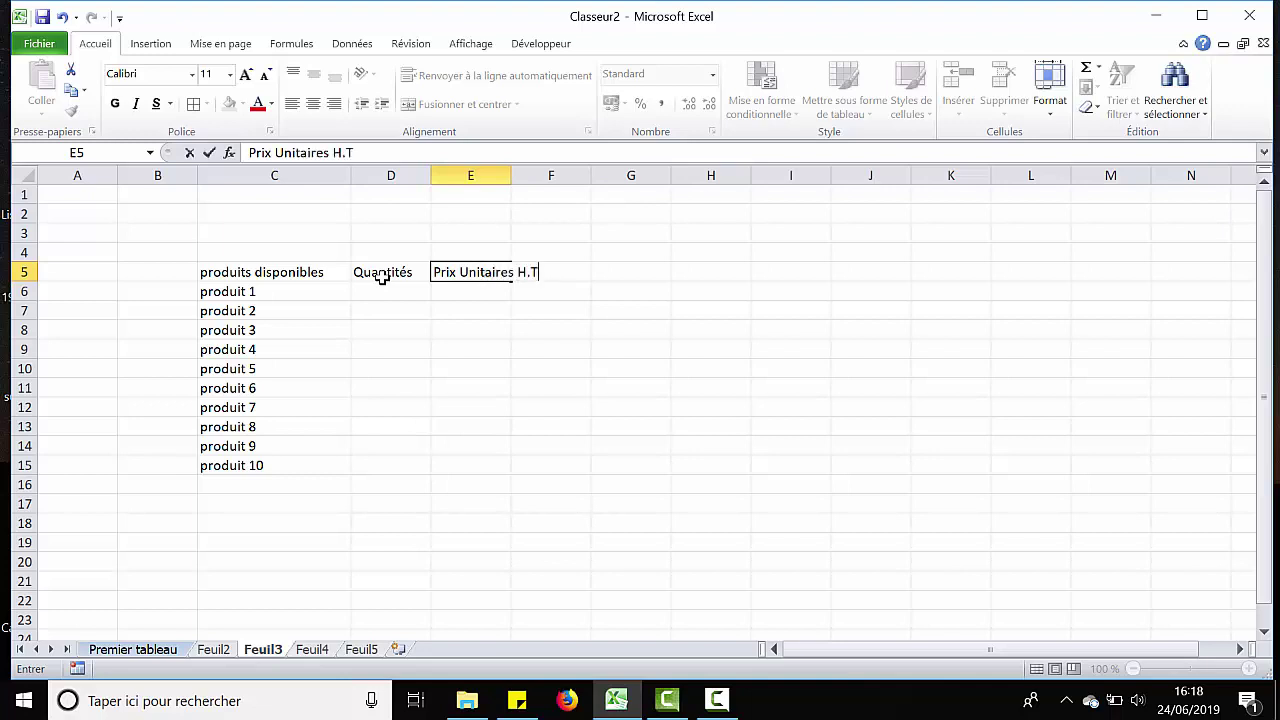
{"action": "key", "text": "Return"}
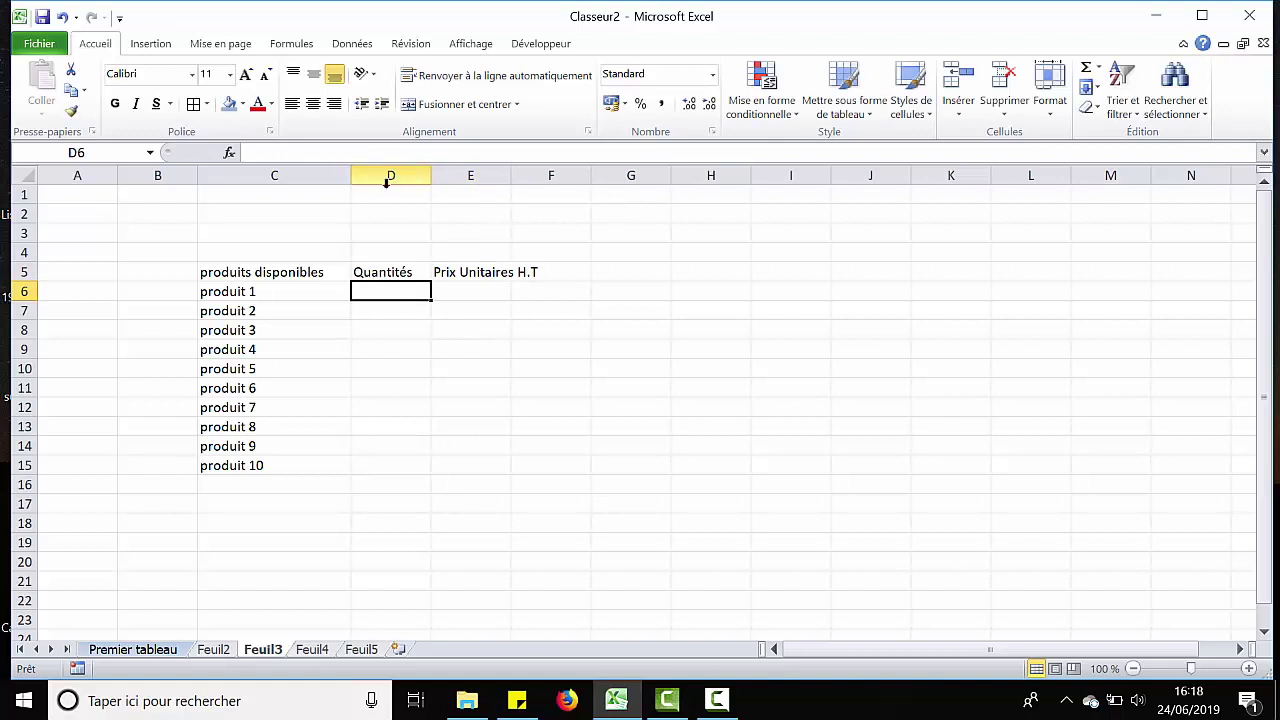
- Resize columns C to E together and AutoFit their widths to the headings
{"action": "left_click_drag", "start_coordinate": [274, 175], "coordinate": [540, 176]}
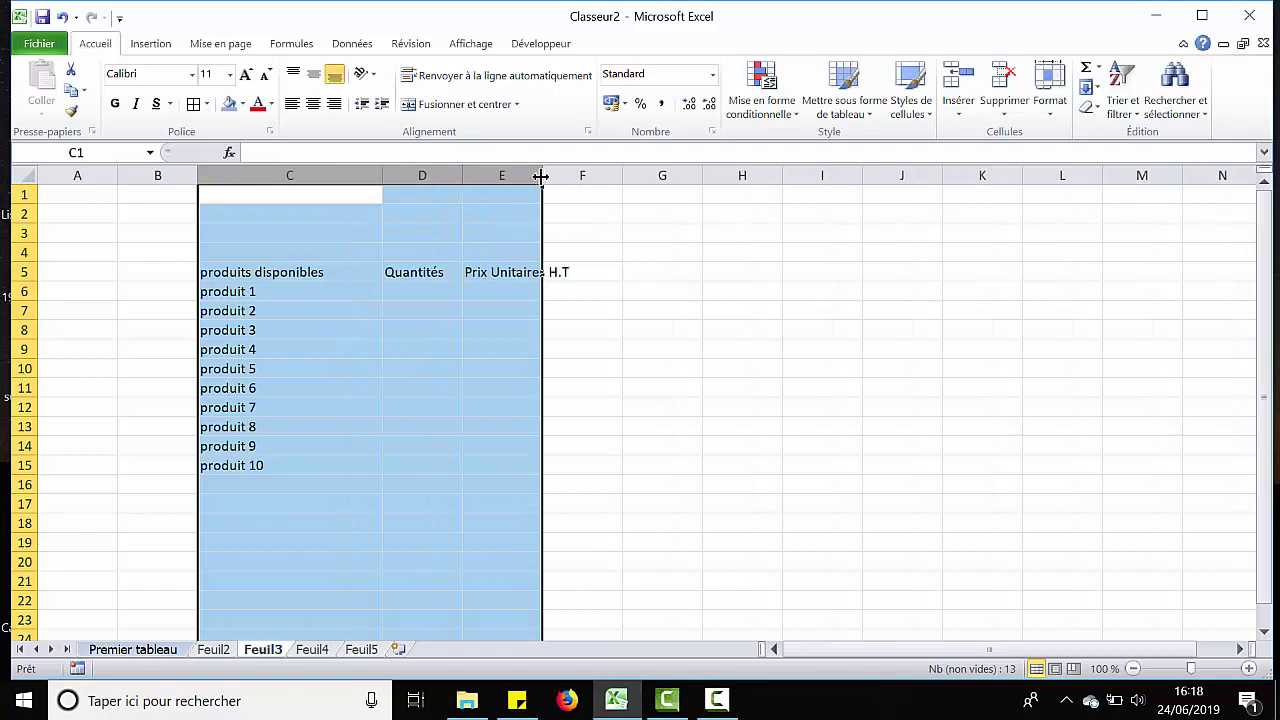
{"action": "left_click_drag", "start_coordinate": [540, 176], "coordinate": [618, 175]}
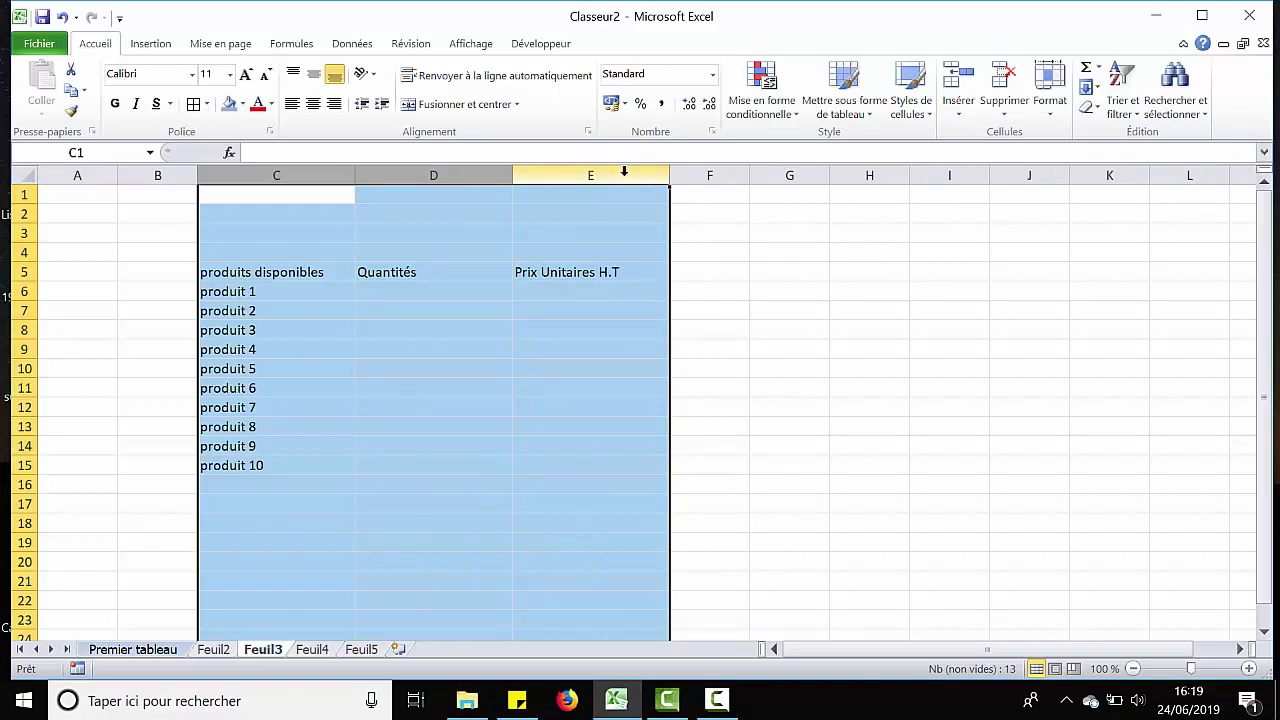
{"action": "left_click_drag", "start_coordinate": [668, 176], "coordinate": [583, 164]}
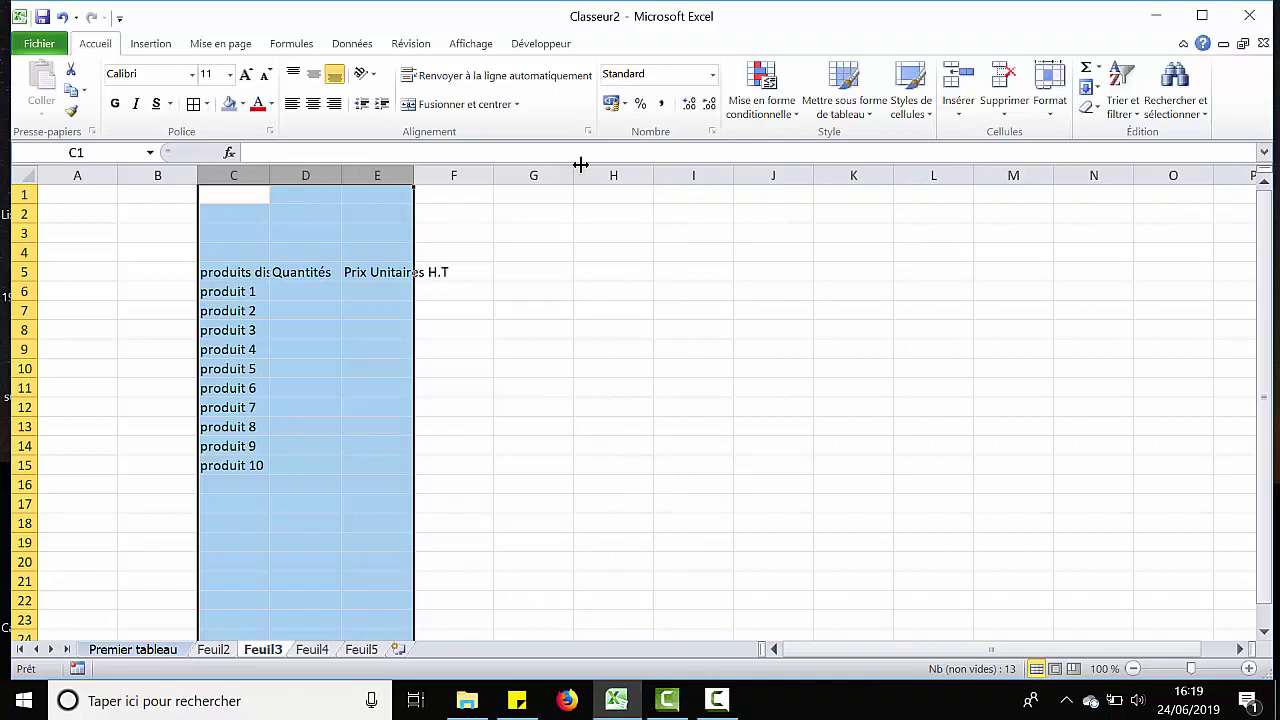
{"action": "double_click", "coordinate": [414, 175]}
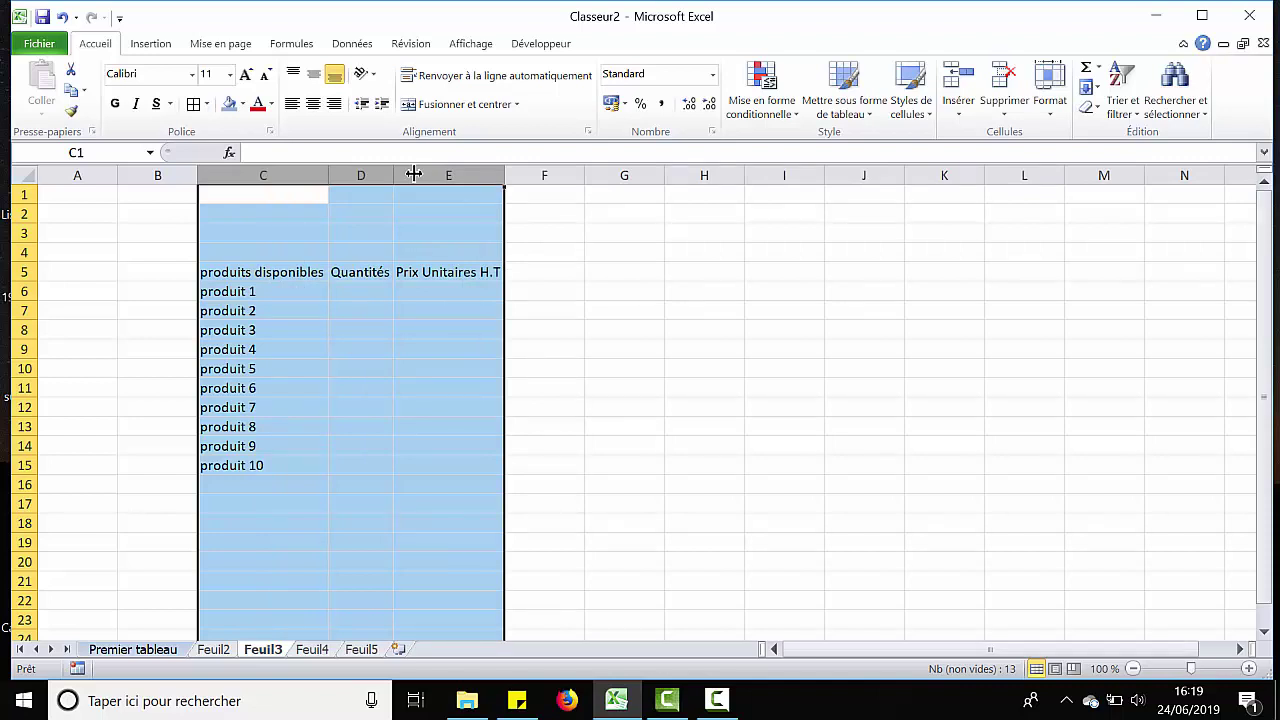
- Enter the quantities 12, 14, 20, 35 and 11 for products 1 to 5 in D6 to D10
{"action": "left_click", "coordinate": [374, 292]}
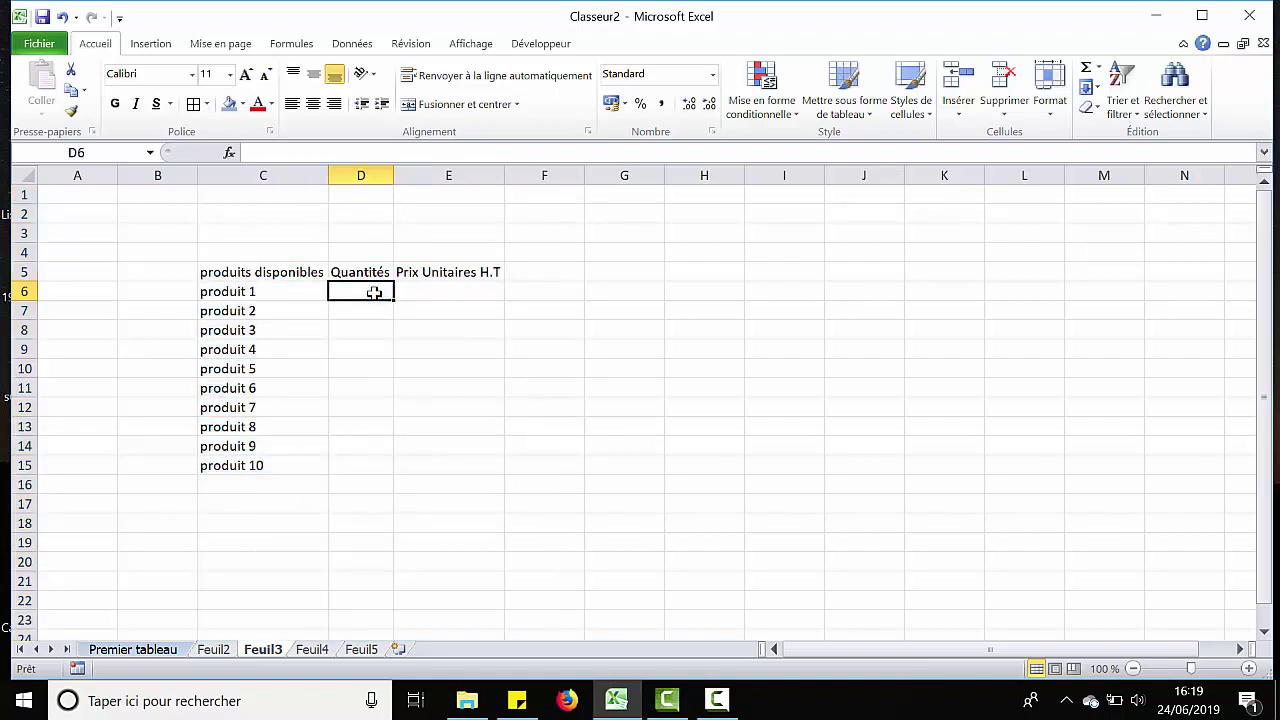
{"action": "type", "text": "12"}
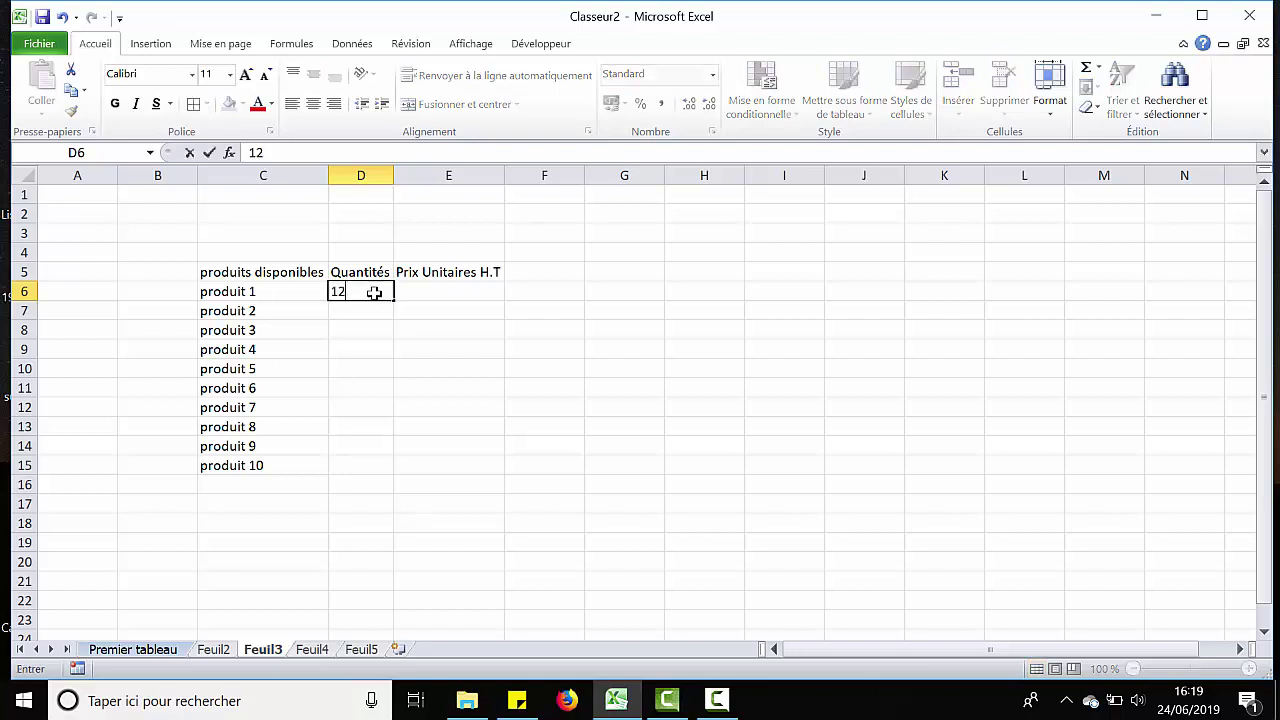
{"action": "key", "text": "Return"}
{"action": "type", "text": "14"}
{"action": "key", "text": "Return"}
{"action": "type", "text": "20"}
{"action": "key", "text": "Return"}
{"action": "type", "text": "35"}
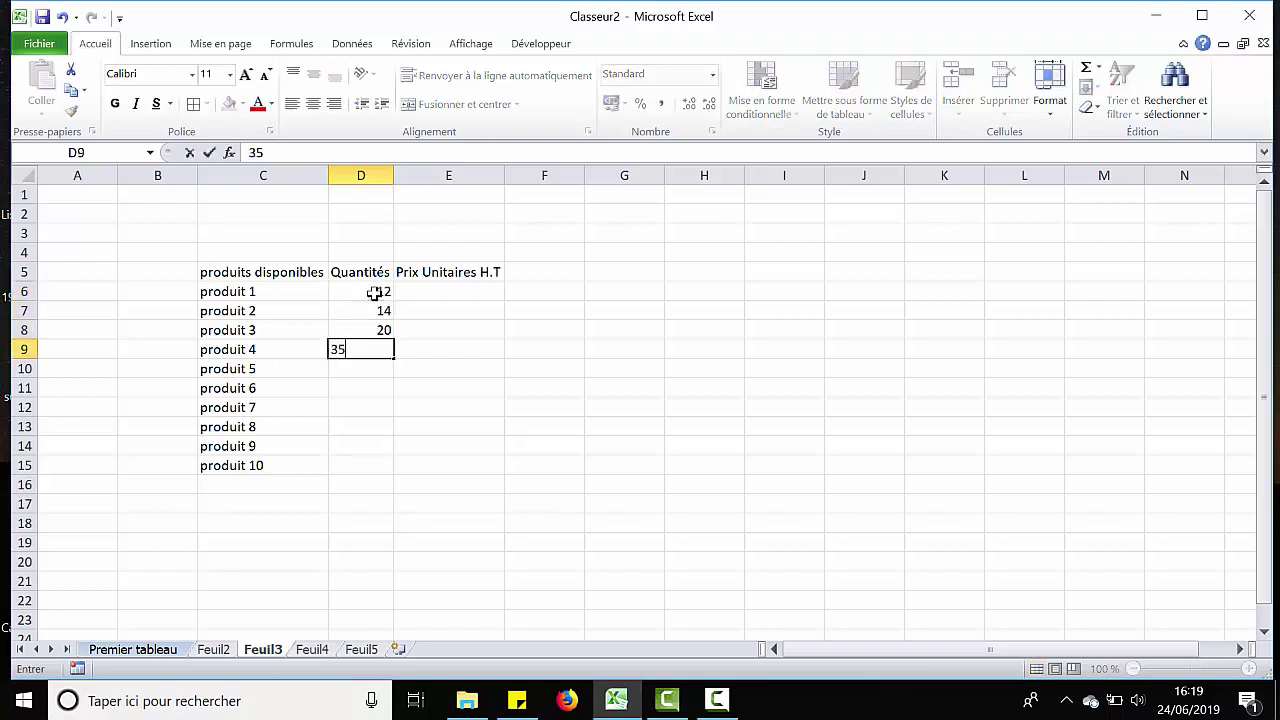
{"action": "key", "text": "Return"}
{"action": "type", "text": "11"}
{"action": "key", "text": "Return"}
- Enter the quantities 15, 23, 26, 40 and 12 for products 6 to 10 in D11 to D15
{"action": "type", "text": "15"}
{"action": "key", "text": "Return"}
{"action": "type", "text": "23"}
{"action": "key", "text": "Return"}
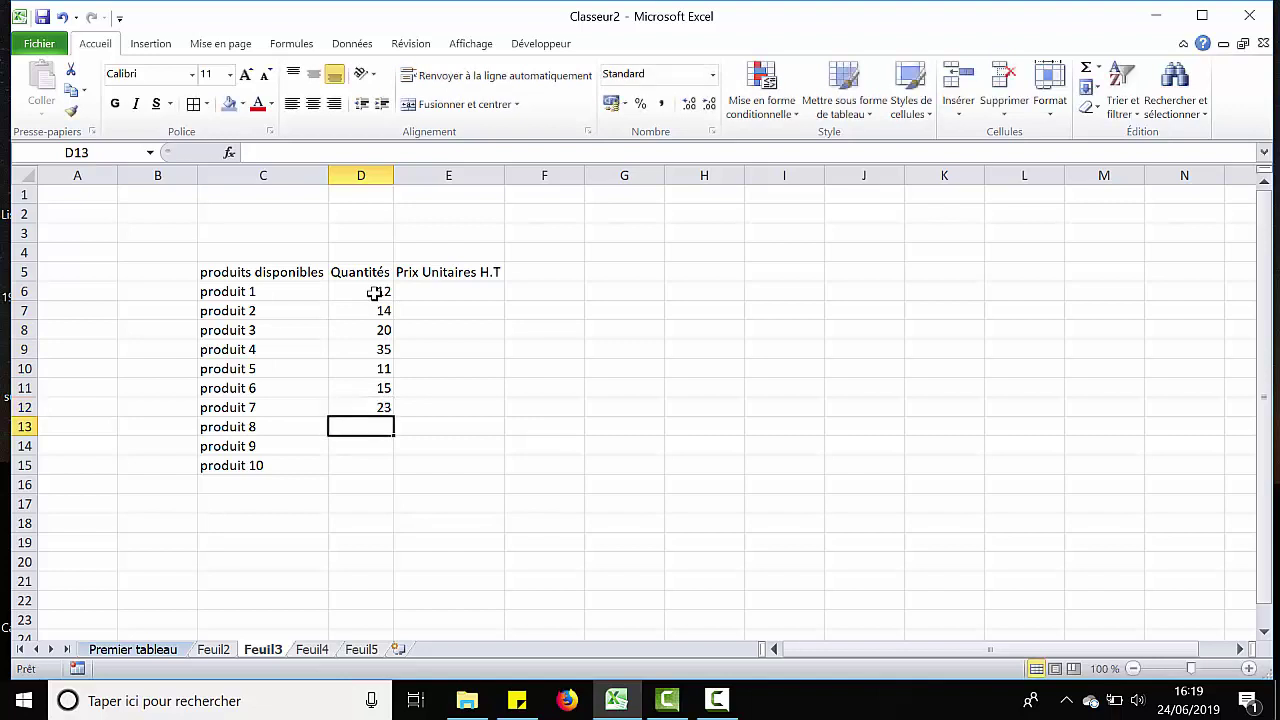
{"action": "type", "text": "26"}
{"action": "key", "text": "Return"}
{"action": "type", "text": "40"}
{"action": "key", "text": "Return"}
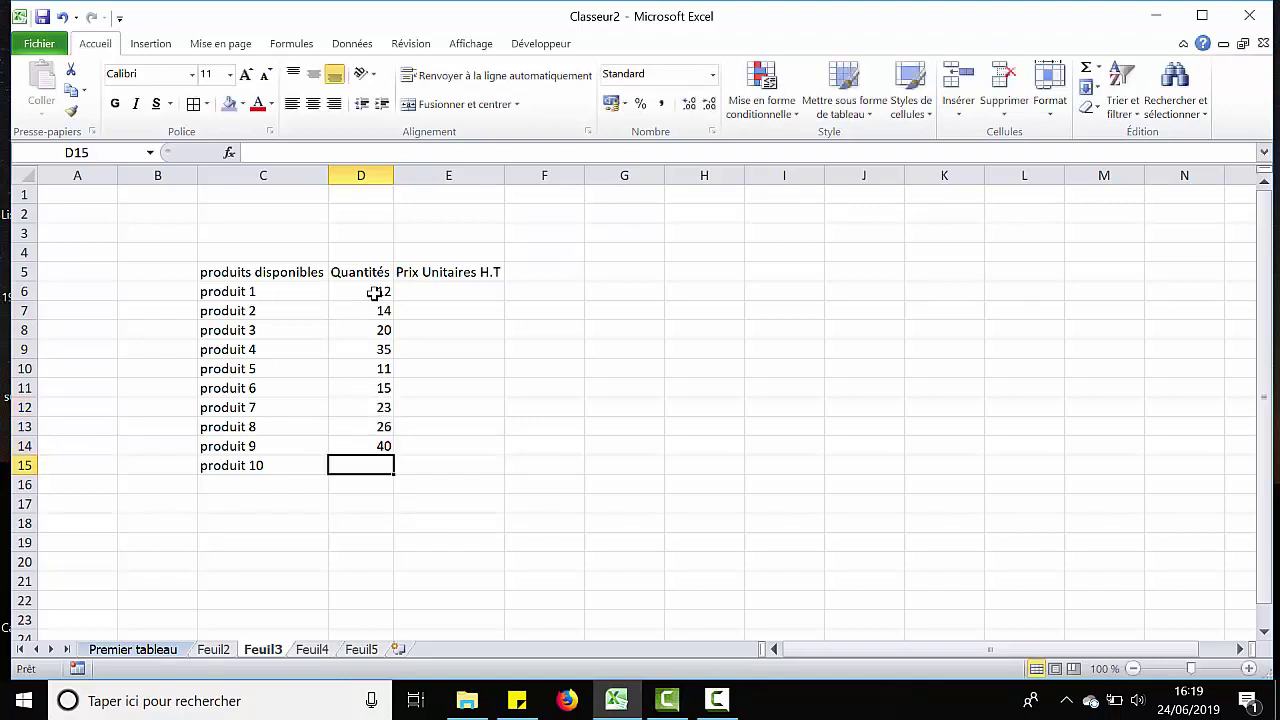
{"action": "type", "text": "12"}
- Enter the unit prices 20, 34, 56, 33 and 12 for products 1 to 5 in E6 to E10
{"action": "left_click", "coordinate": [441, 290]}
{"action": "type", "text": "20"}
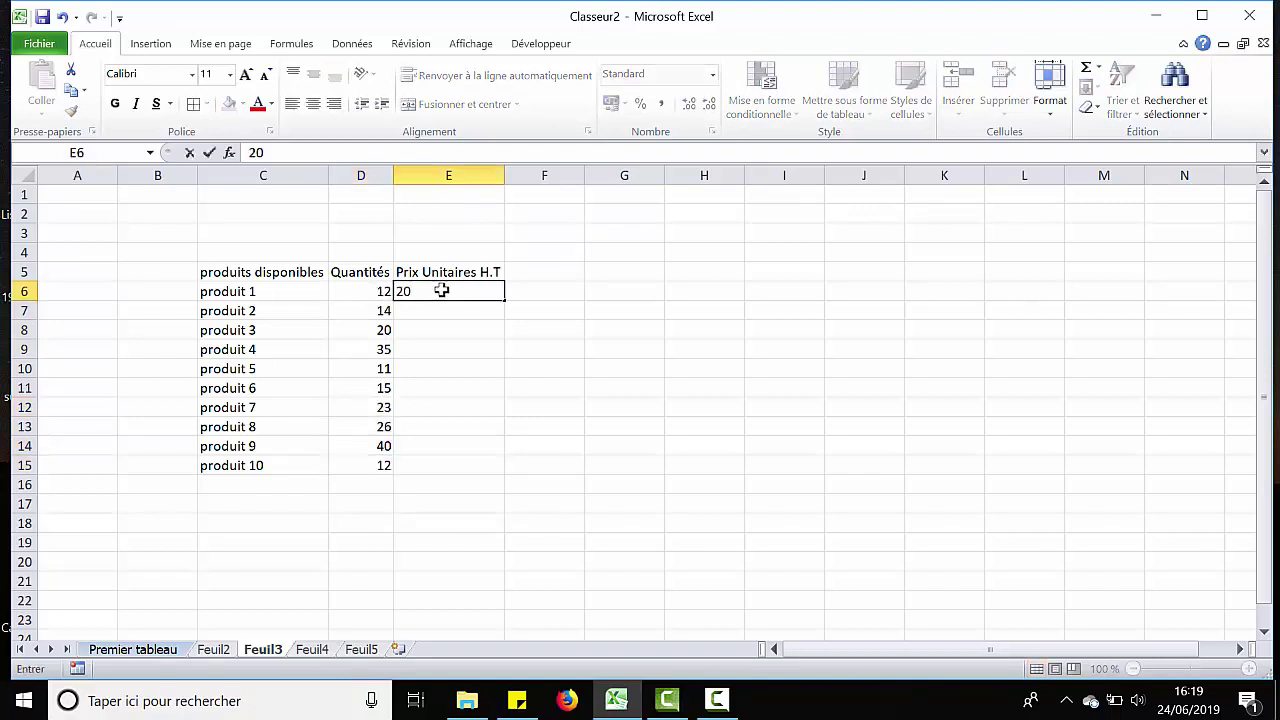
{"action": "key", "text": "Return"}
{"action": "type", "text": "34"}
{"action": "key", "text": "Return"}
{"action": "type", "text": "56"}
{"action": "key", "text": "Return"}
{"action": "type", "text": "33"}
{"action": "key", "text": "Return"}
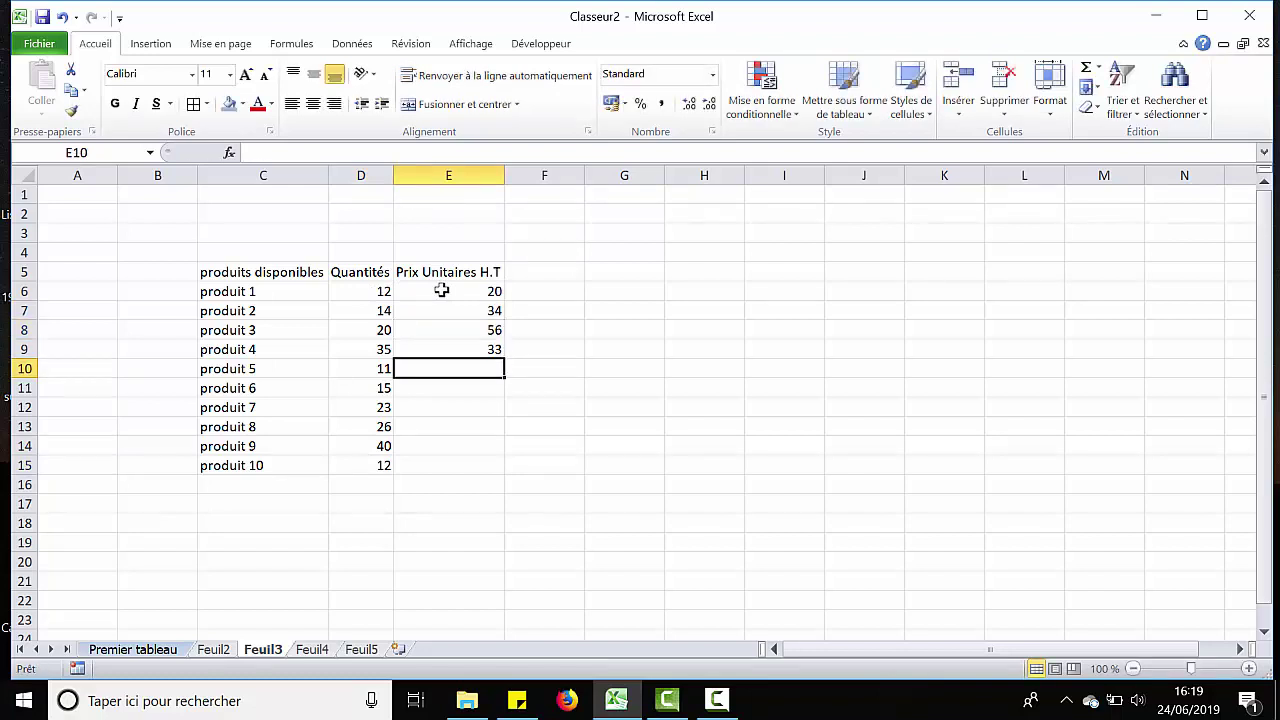
{"action": "type", "text": "12"}
{"action": "key", "text": "Return"}
- Enter the unit prices "12,5", 13, "15,5", 12 and 16 for products 6 to 10 in E11 to E15
{"action": "type", "text": "12,5"}
{"action": "key", "text": "Return"}
{"action": "type", "text": "13"}
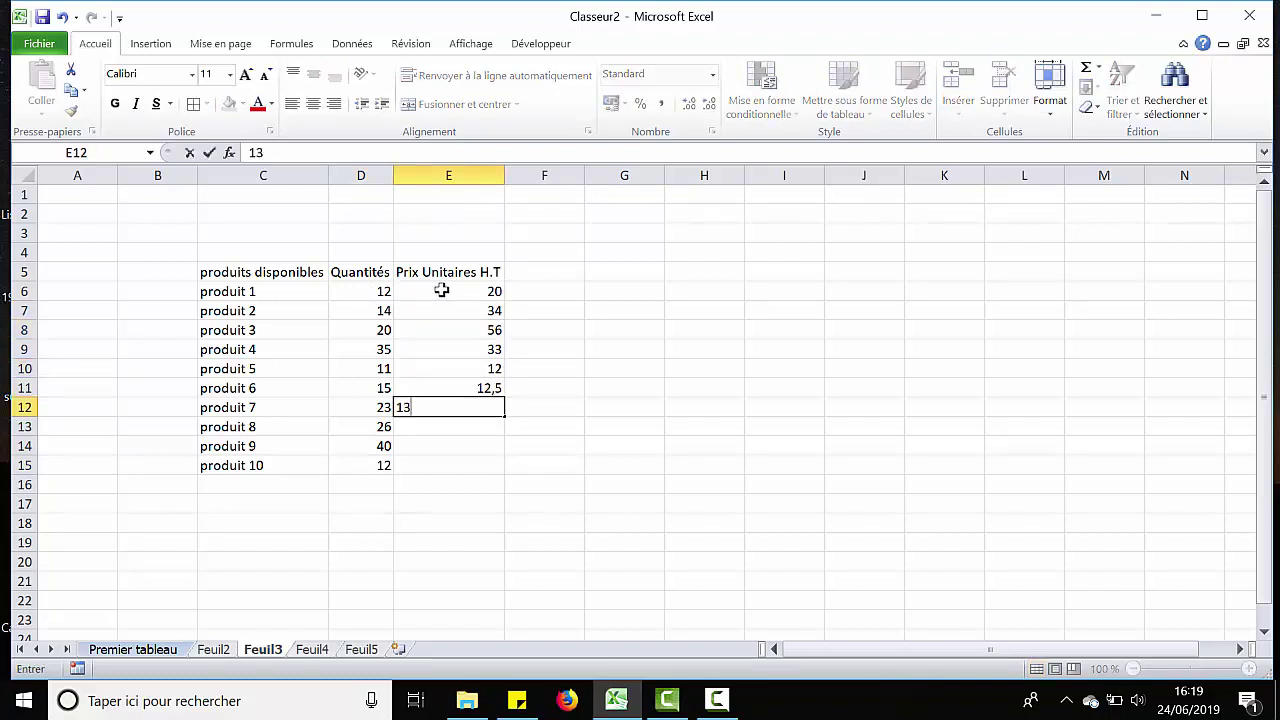
{"action": "key", "text": "Return"}
{"action": "type", "text": "15,5"}
{"action": "key", "text": "Return"}
{"action": "type", "text": "12"}
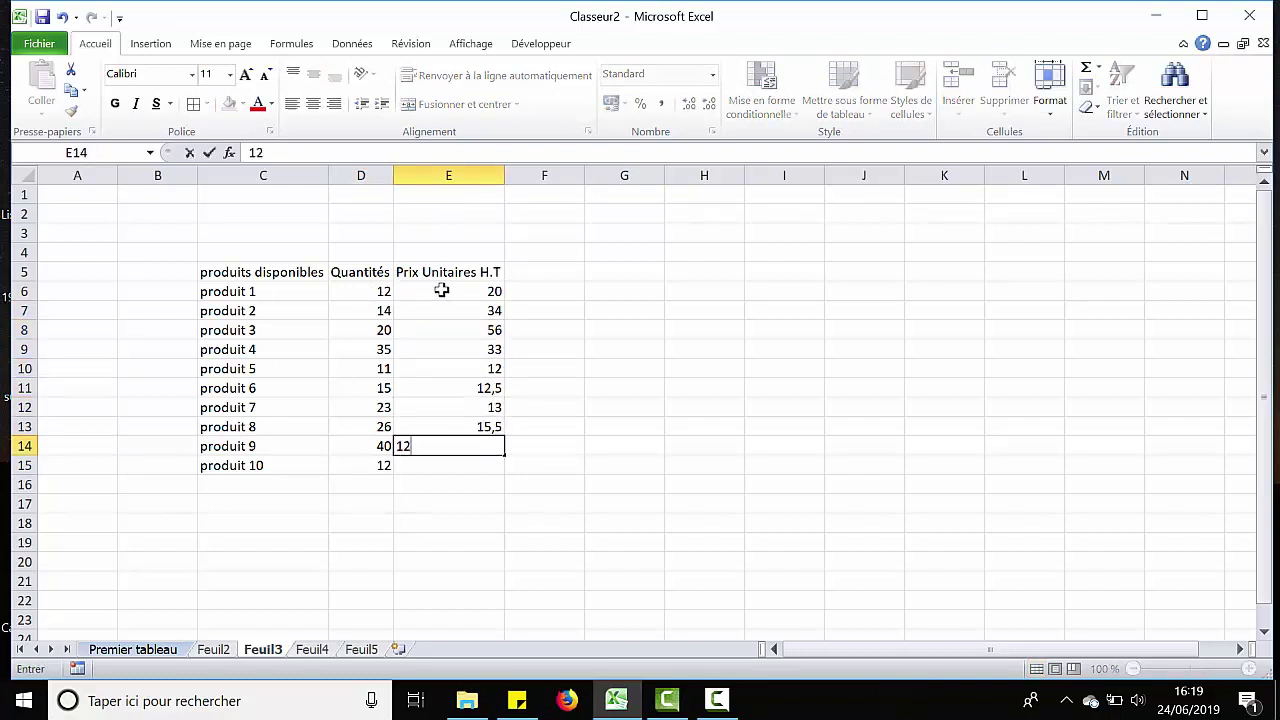
{"action": "key", "text": "Return"}
{"action": "type", "text": "16"}
{"action": "key", "text": "Return"}
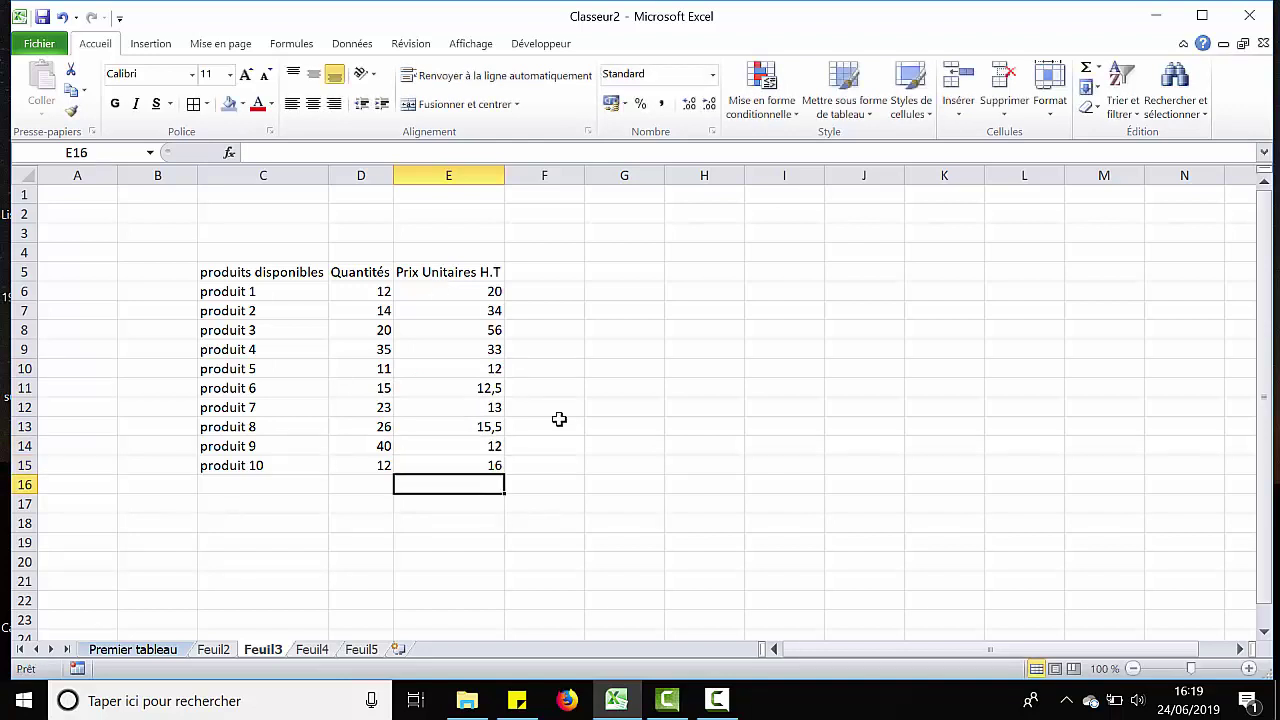
{"action": "left_click", "coordinate": [589, 485]}
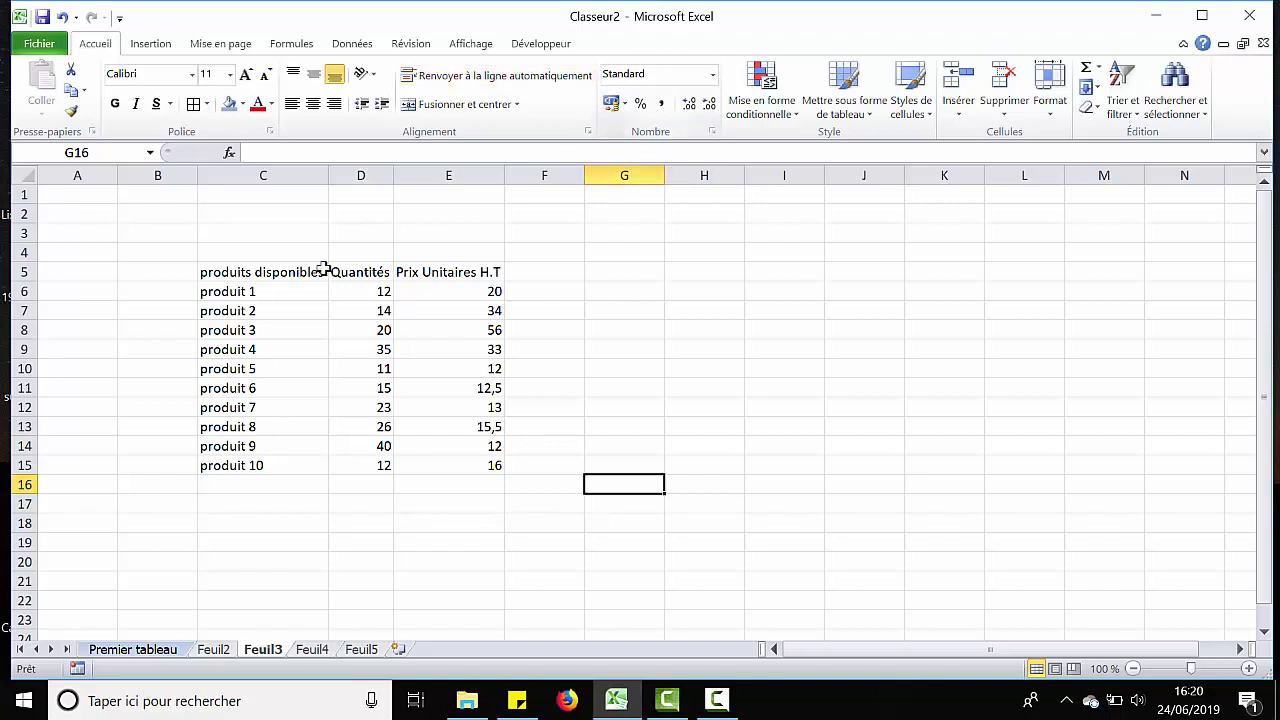
- Apply all borders to the whole product table, C5 to E15
{"action": "left_click_drag", "start_coordinate": [300, 270], "coordinate": [435, 466]}
{"action": "left_click", "coordinate": [207, 105]}
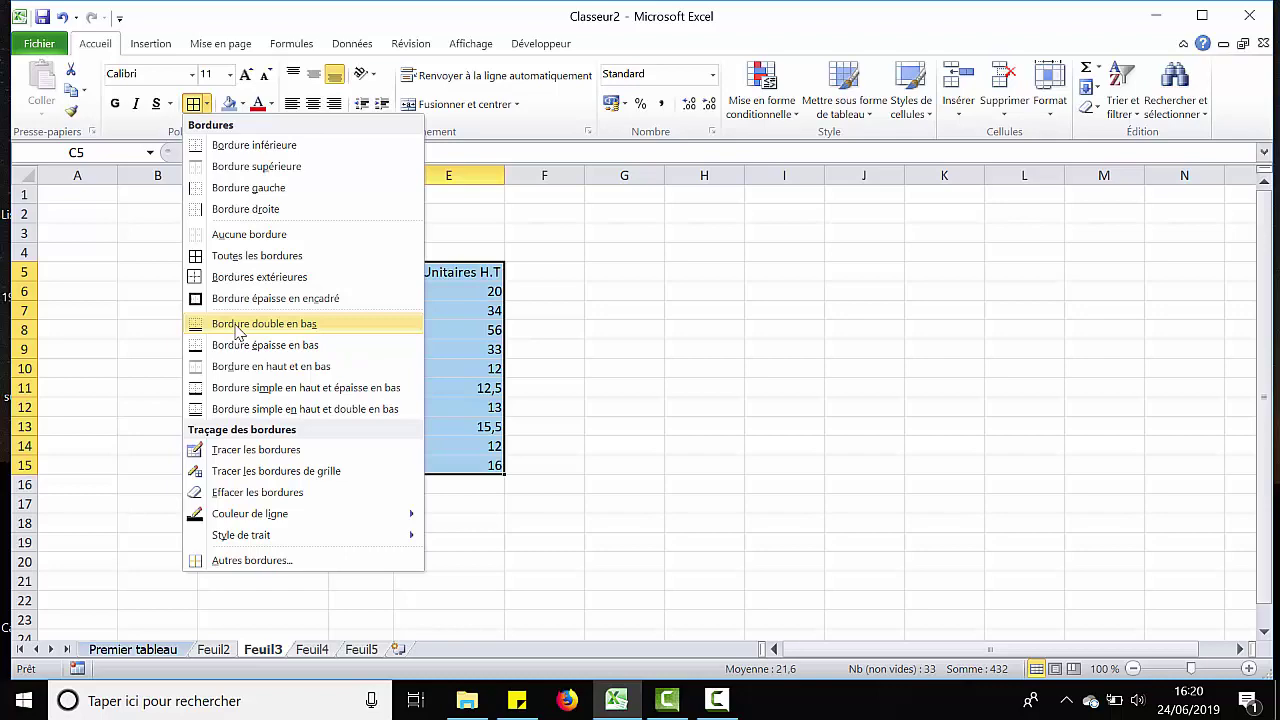
{"action": "left_click", "coordinate": [225, 260]}
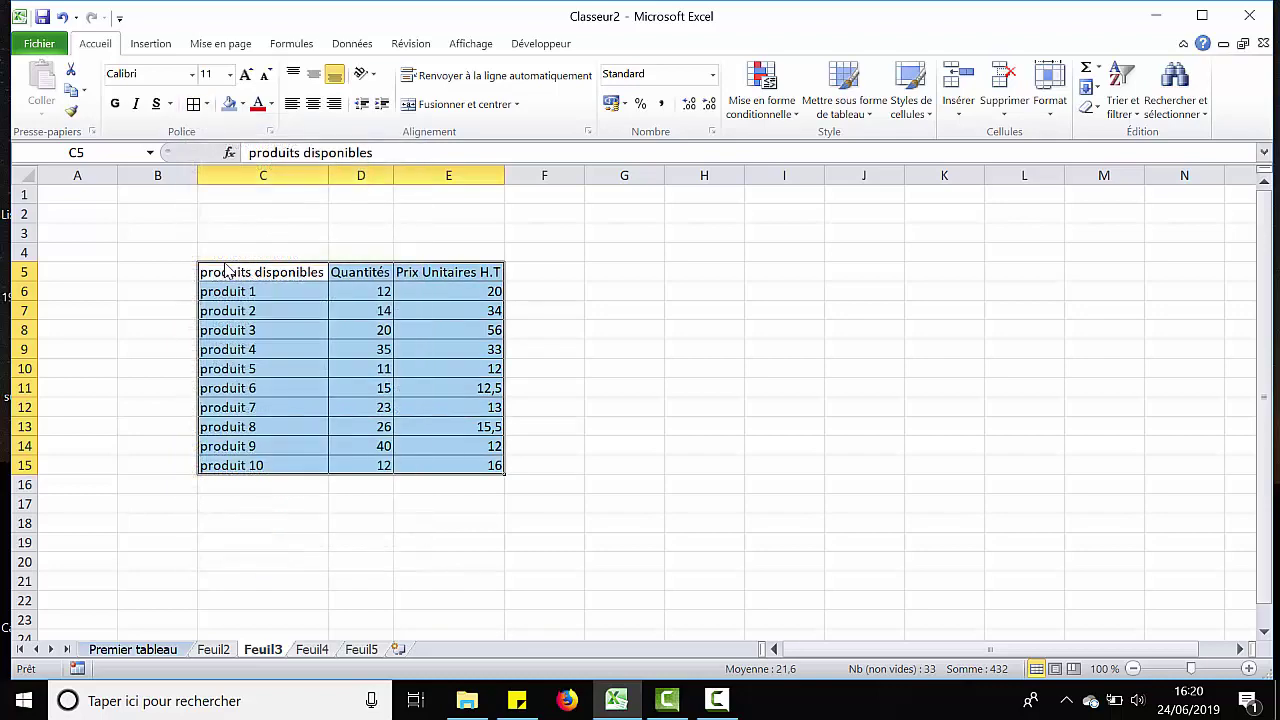
{"action": "left_click", "coordinate": [264, 406]}
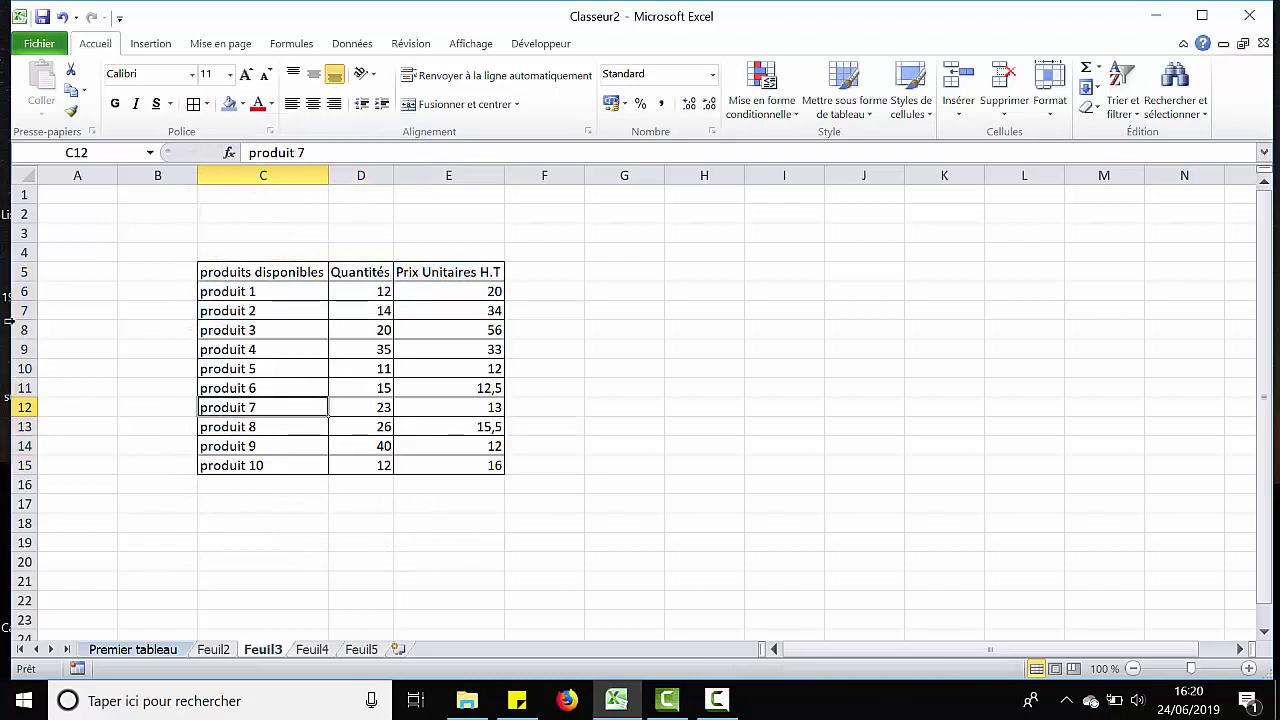
- Make the column headings in C5 to E5 bold and set their font to Cambria
{"action": "left_click_drag", "start_coordinate": [272, 272], "coordinate": [418, 280]}
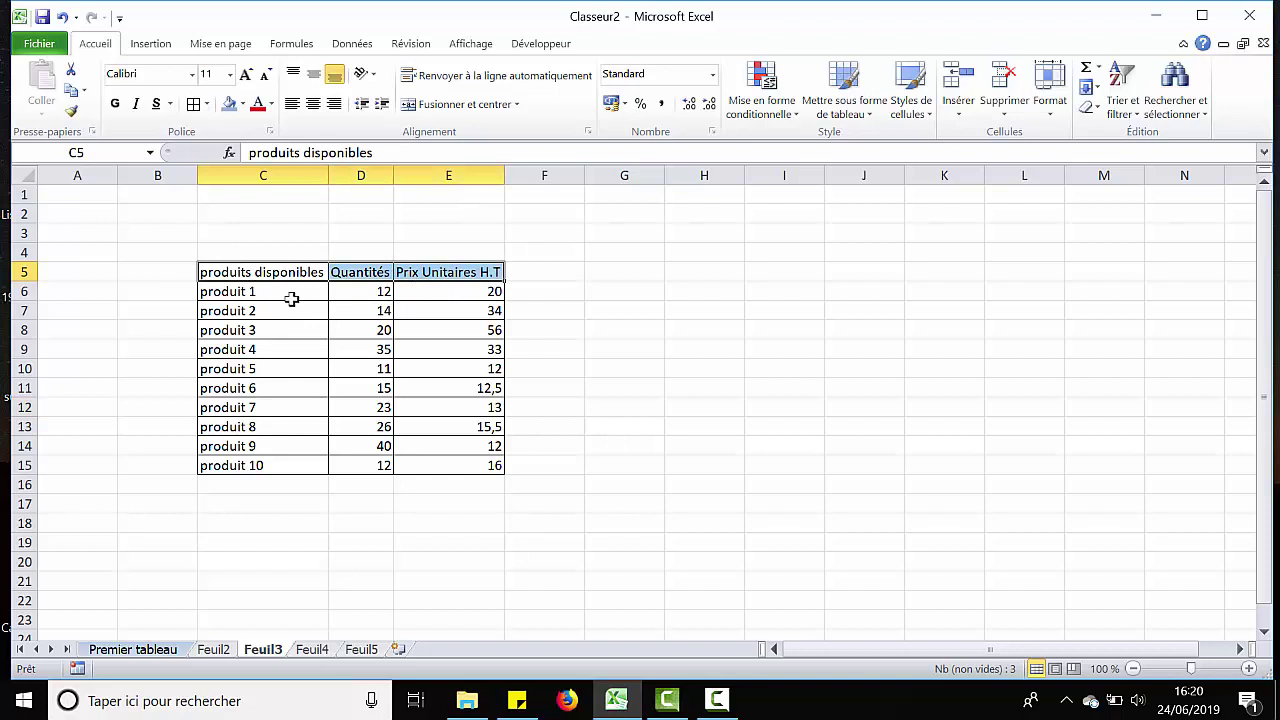
{"action": "left_click", "coordinate": [115, 104]}
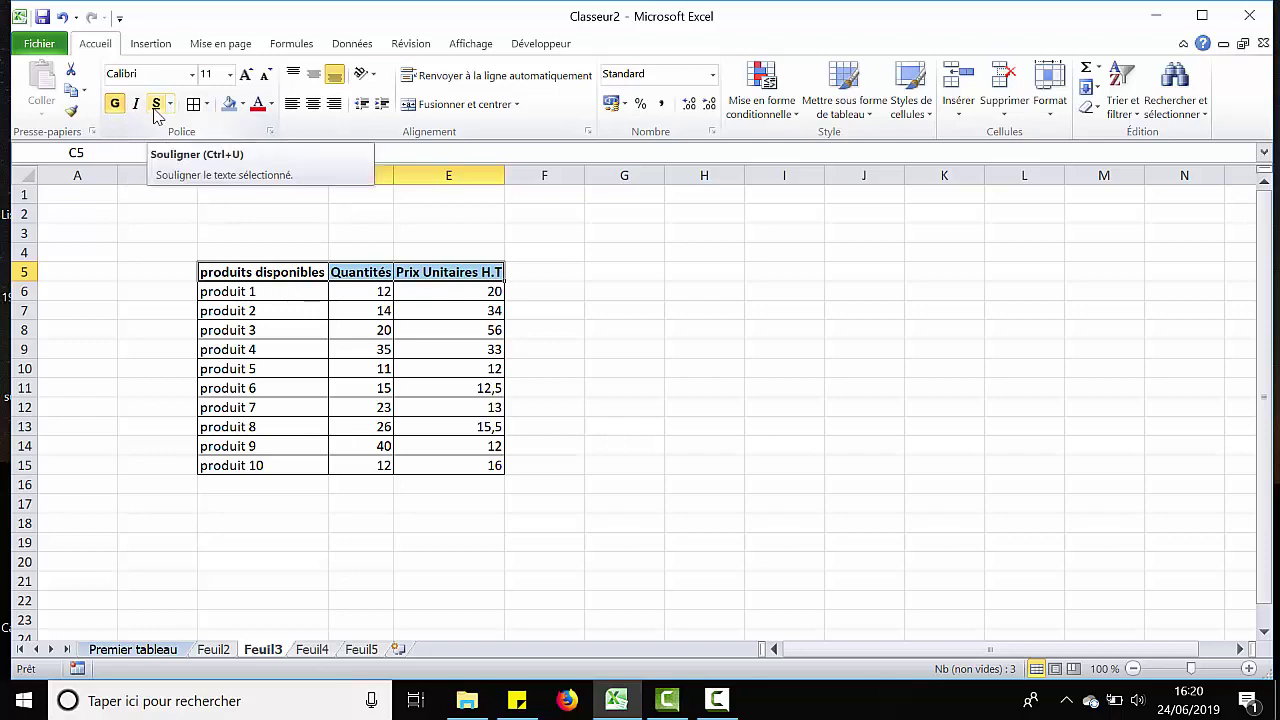
{"action": "left_click", "coordinate": [192, 75]}
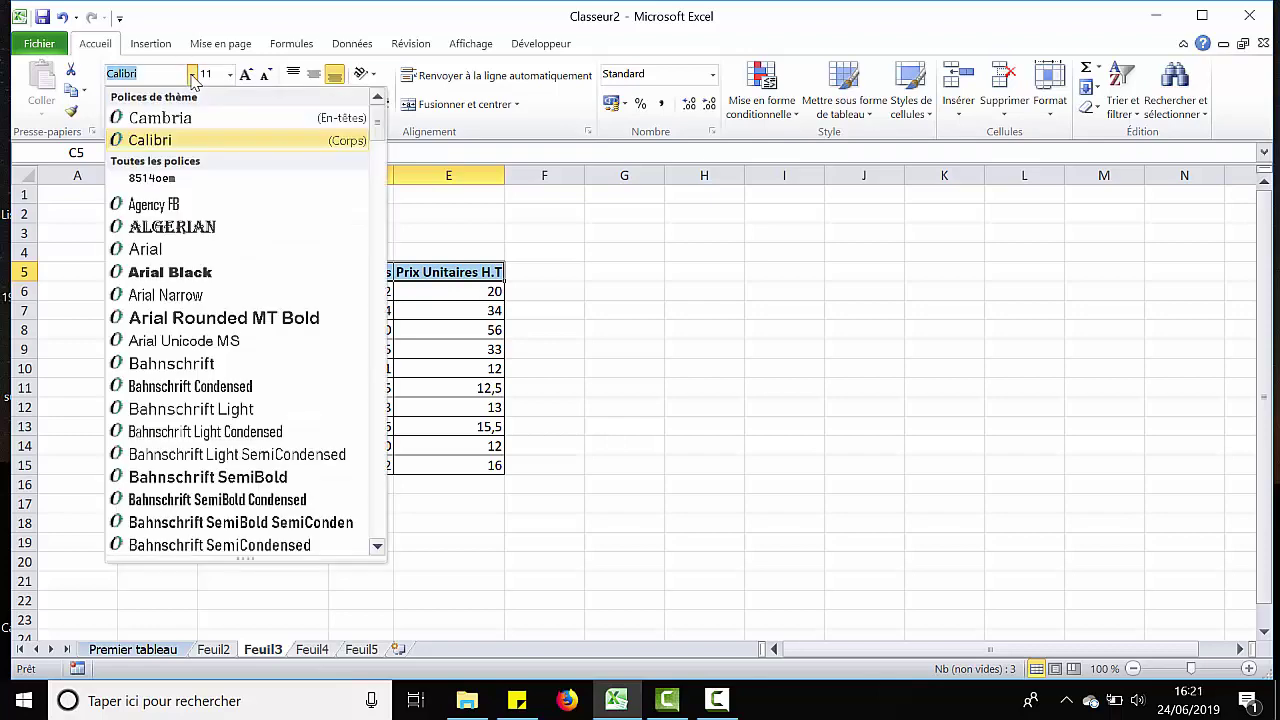
{"action": "left_click", "coordinate": [202, 117]}
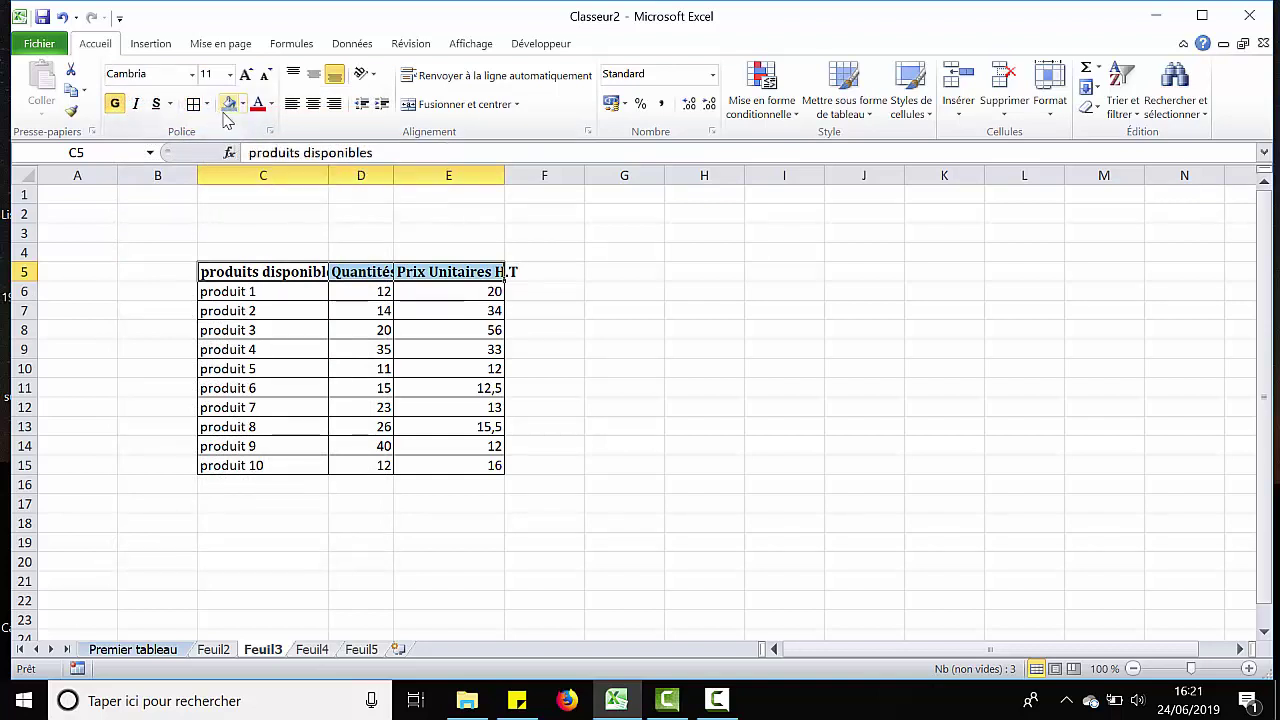
- Give the heading cells C5 to E5 a light blue fill and a white font colour
{"action": "left_click", "coordinate": [241, 104]}
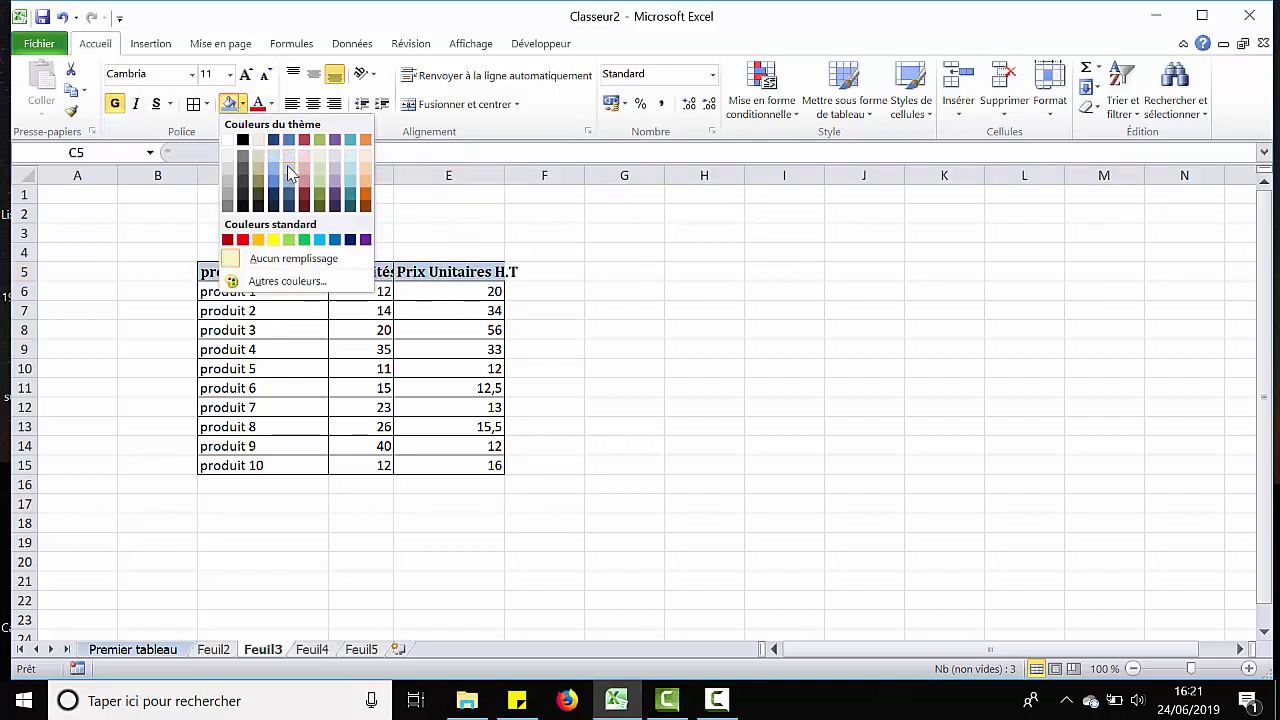
{"action": "left_click", "coordinate": [287, 165]}
{"action": "left_click", "coordinate": [270, 104]}
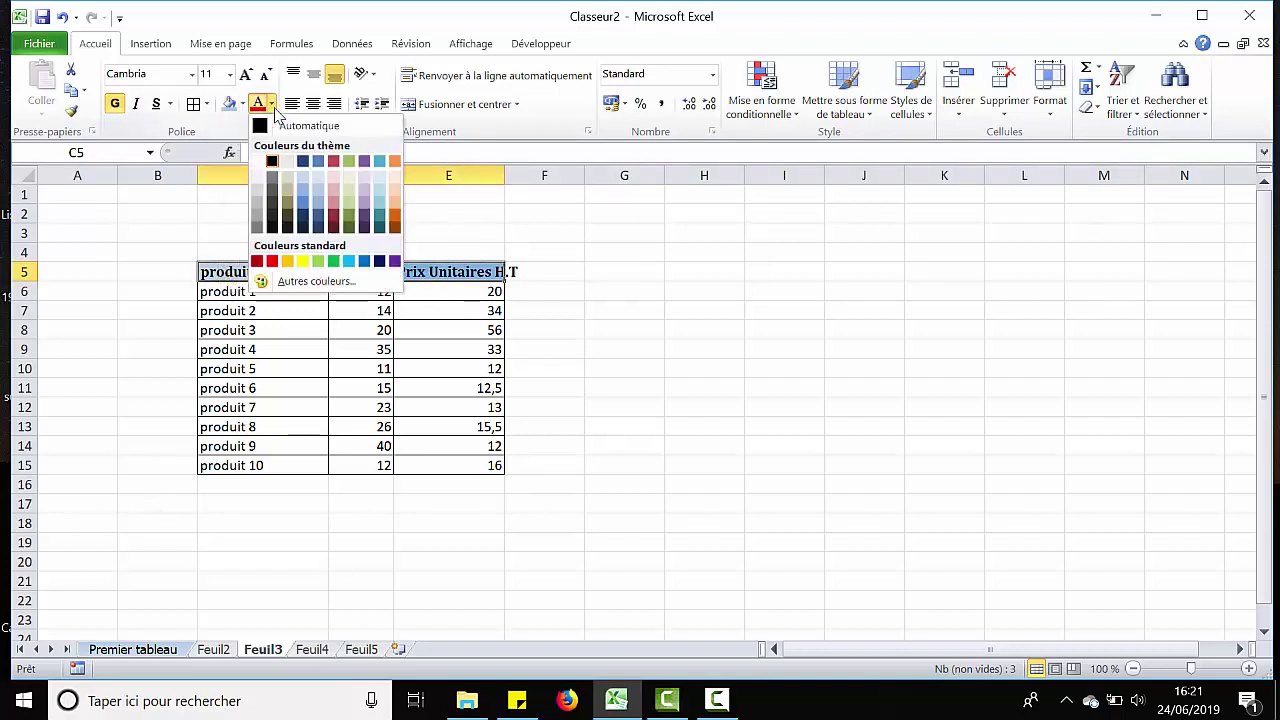
{"action": "left_click", "coordinate": [262, 161]}
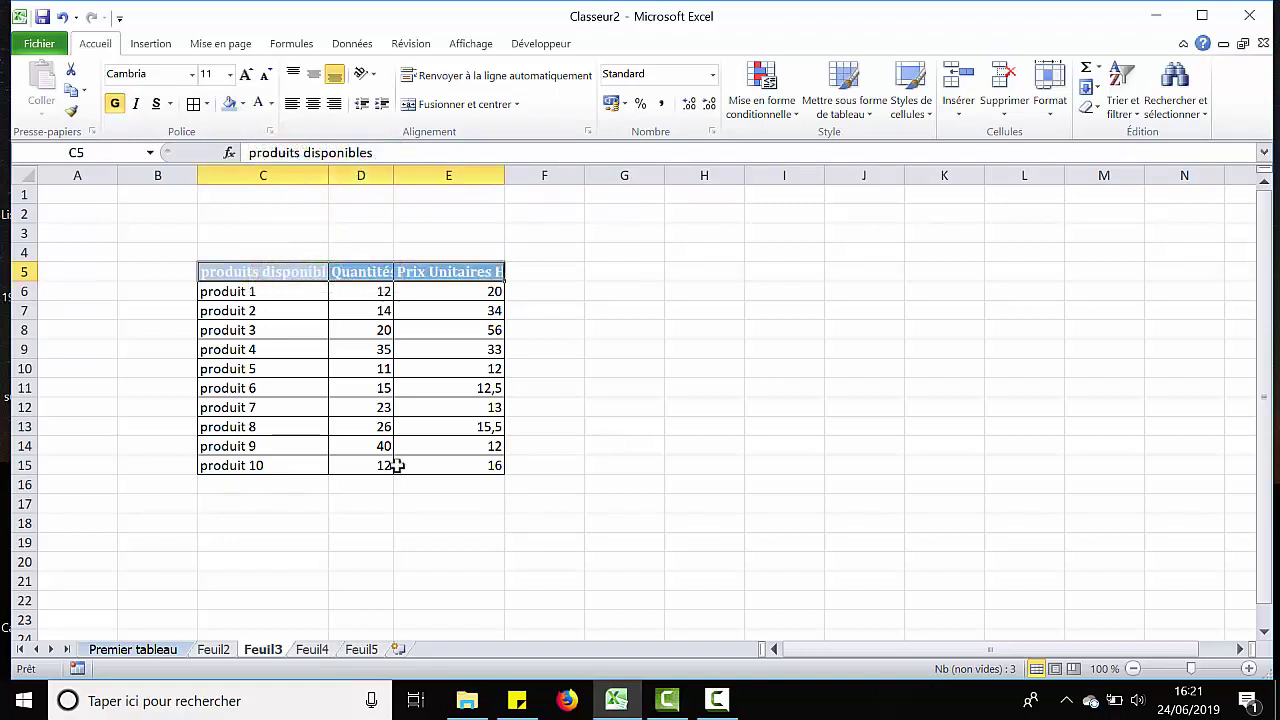
- Widen columns C to E equally so the headings fit, and roughly double the height of heading row 5
{"action": "left_click_drag", "start_coordinate": [263, 176], "coordinate": [506, 173]}
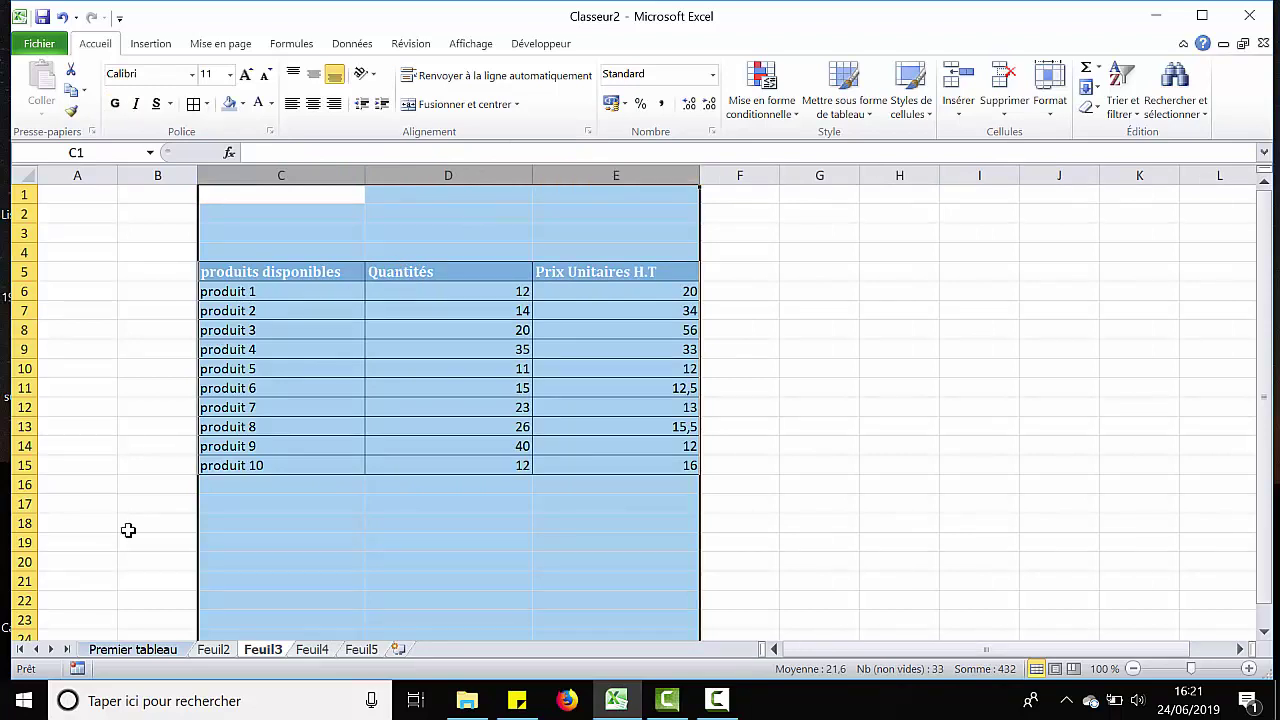
{"action": "left_click", "coordinate": [62, 310]}
{"action": "left_click_drag", "start_coordinate": [24, 272], "coordinate": [30, 301]}
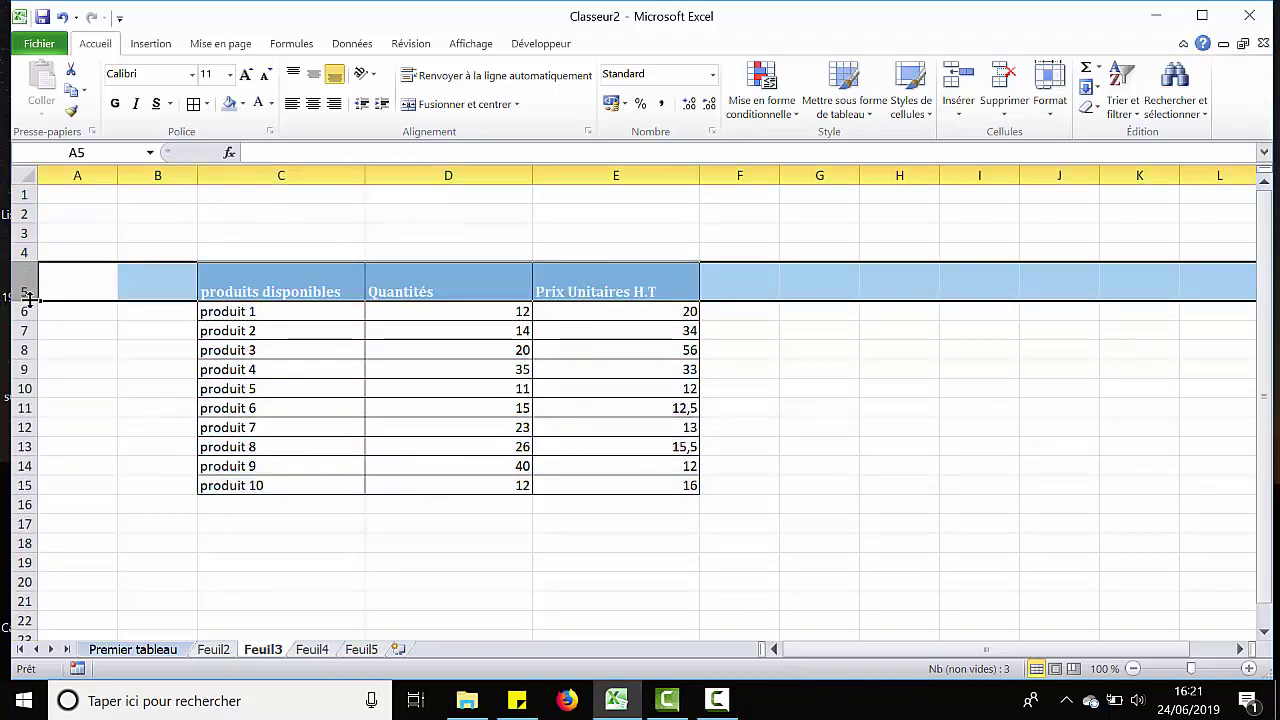
{"action": "left_click", "coordinate": [371, 407]}
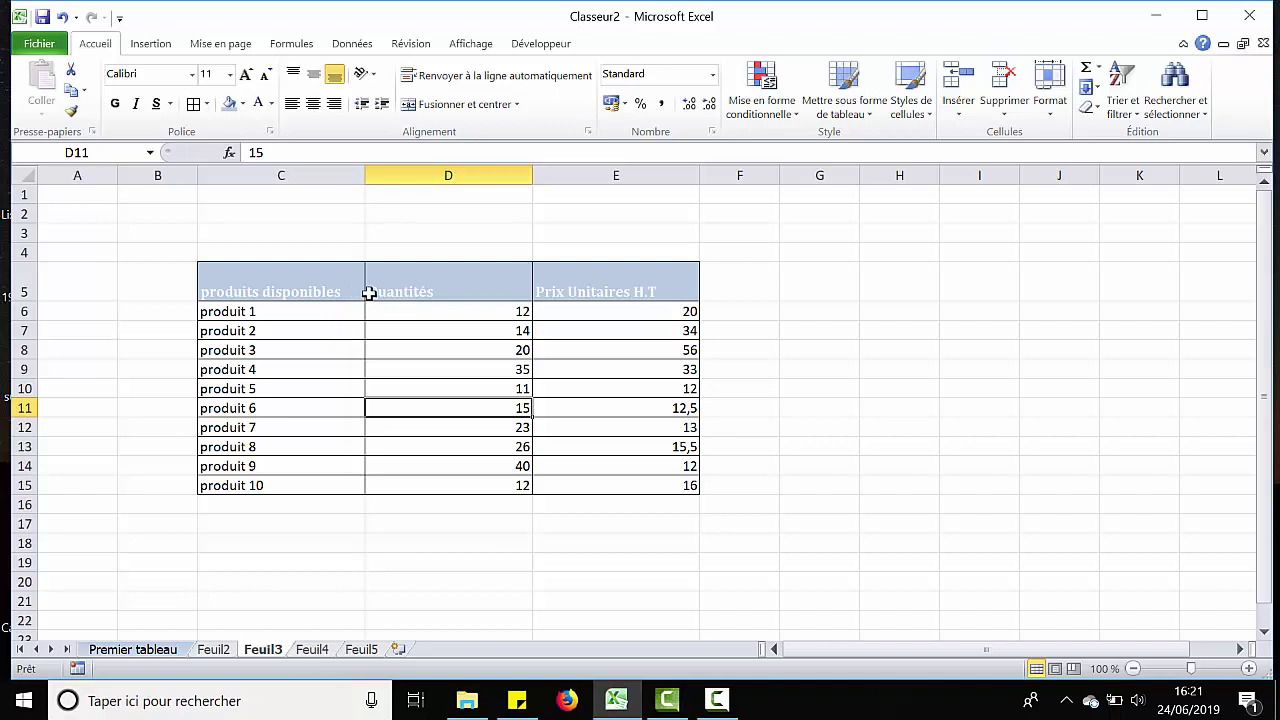
- Enlarge the height of row 6 and shrink it back to nearly the height of the other product rows
{"action": "left_click_drag", "start_coordinate": [25, 320], "coordinate": [25, 341]}
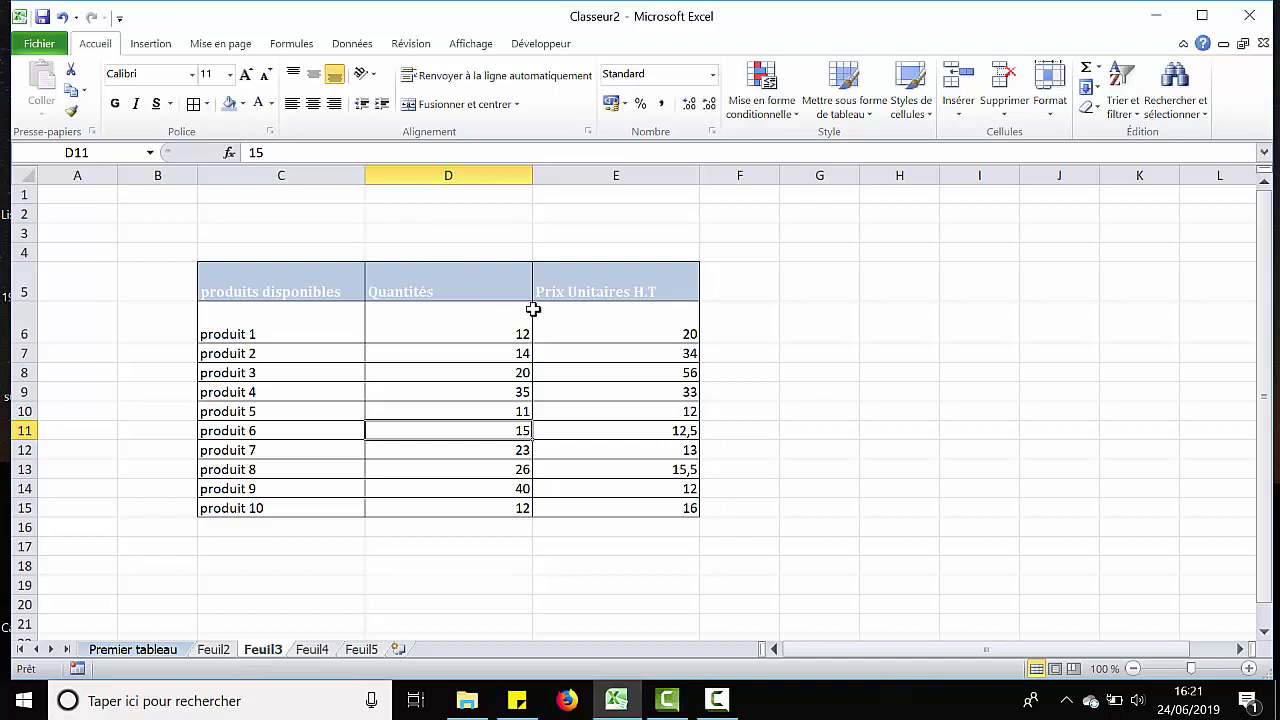
{"action": "left_click", "coordinate": [494, 330]}
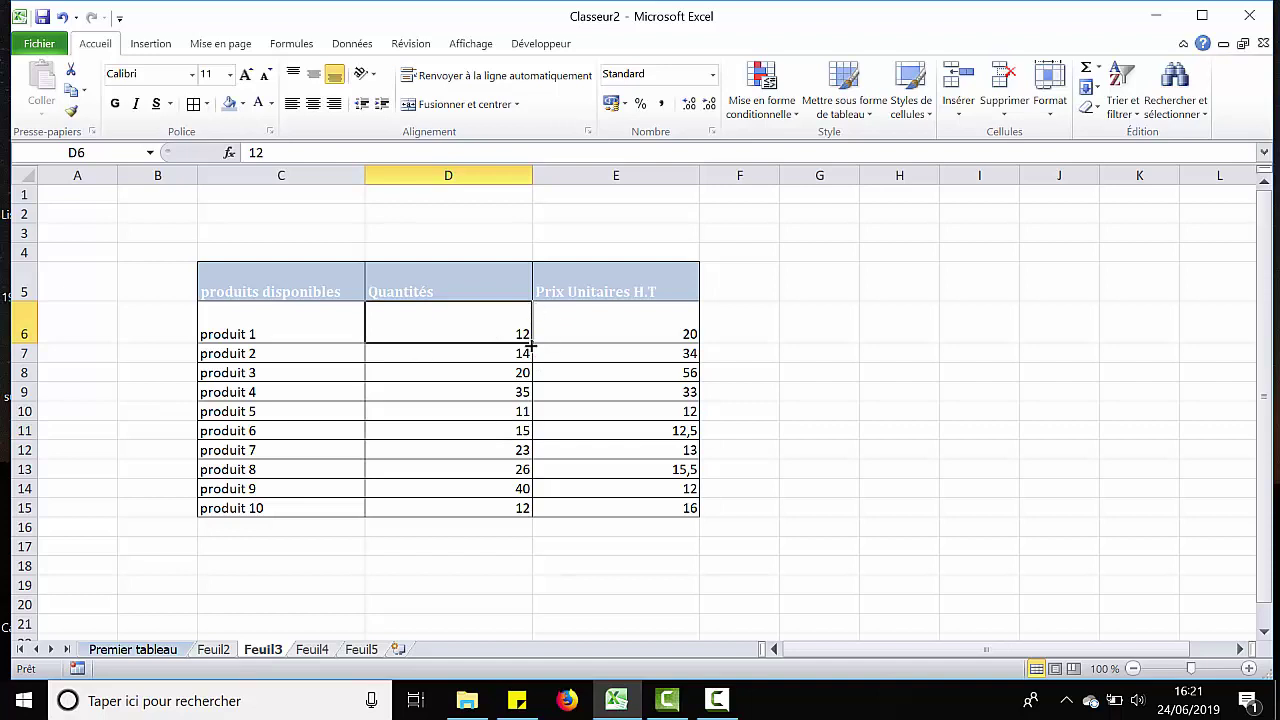
{"action": "left_click", "coordinate": [457, 275]}
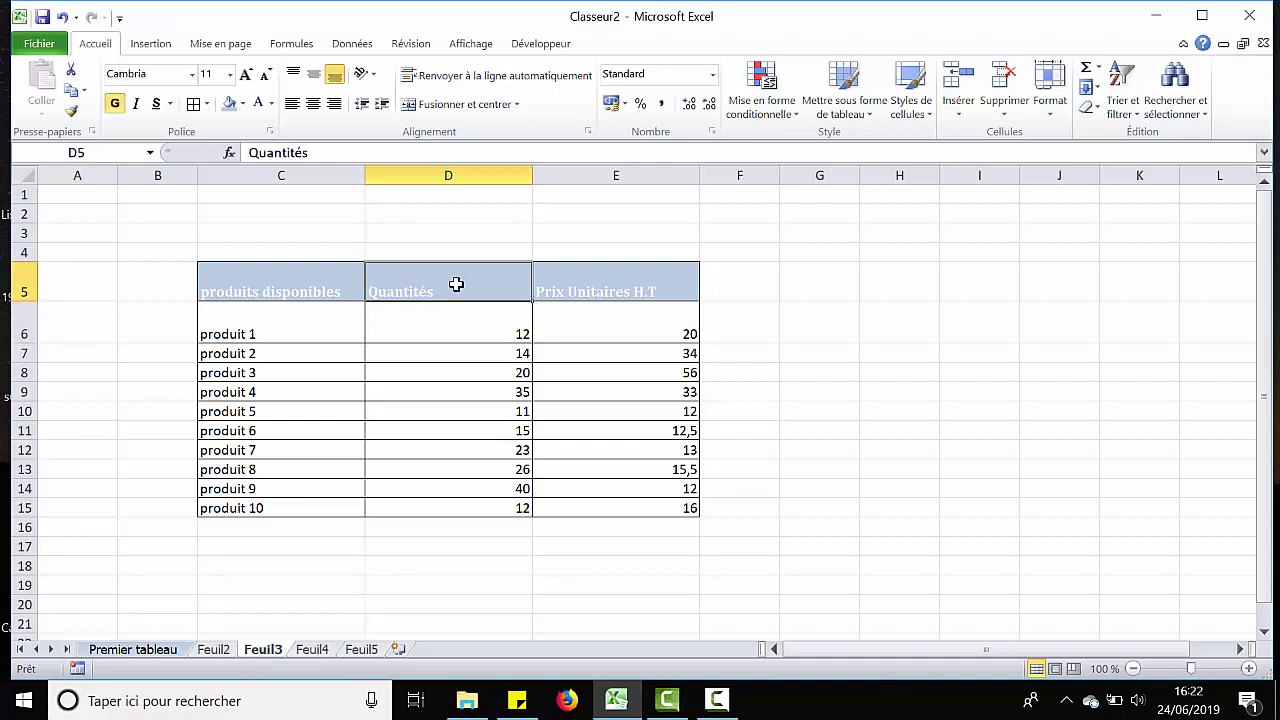
{"action": "left_click_drag", "start_coordinate": [23, 342], "coordinate": [23, 320]}
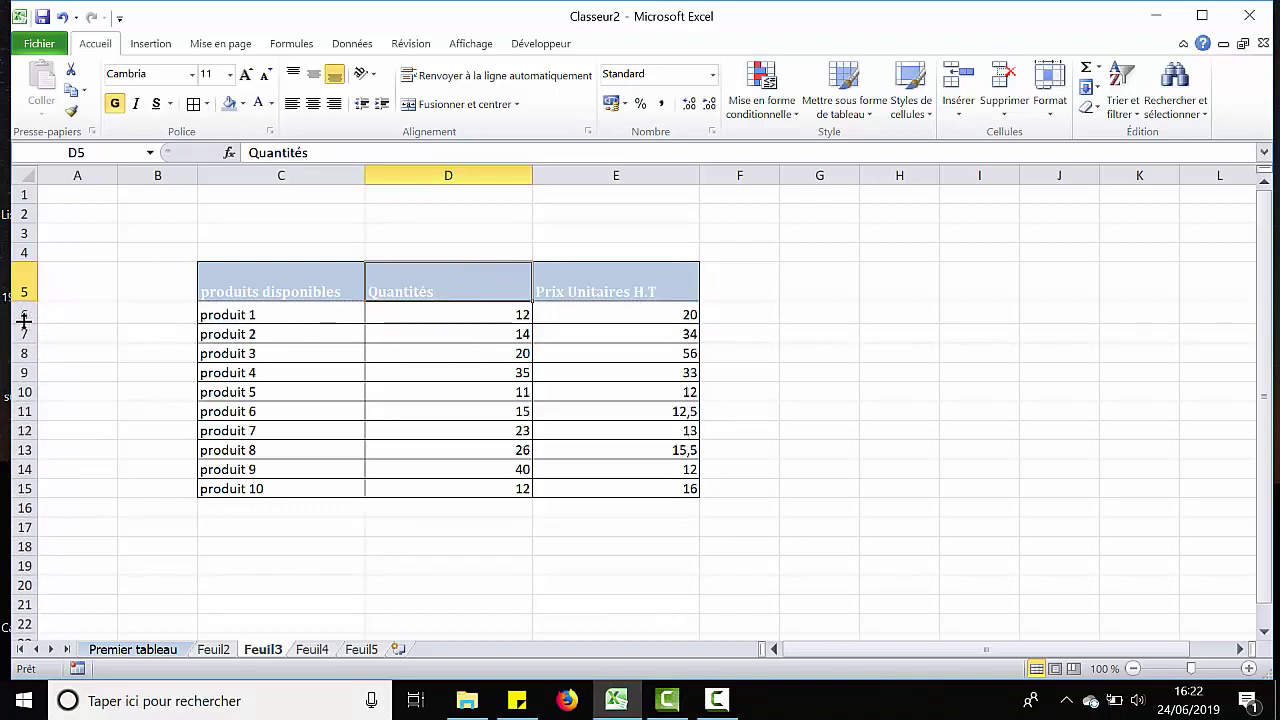
- Align the headings in C5 to E5 to the top of their cells and change them to middle vertical alignment
{"action": "left_click_drag", "start_coordinate": [222, 279], "coordinate": [561, 285]}
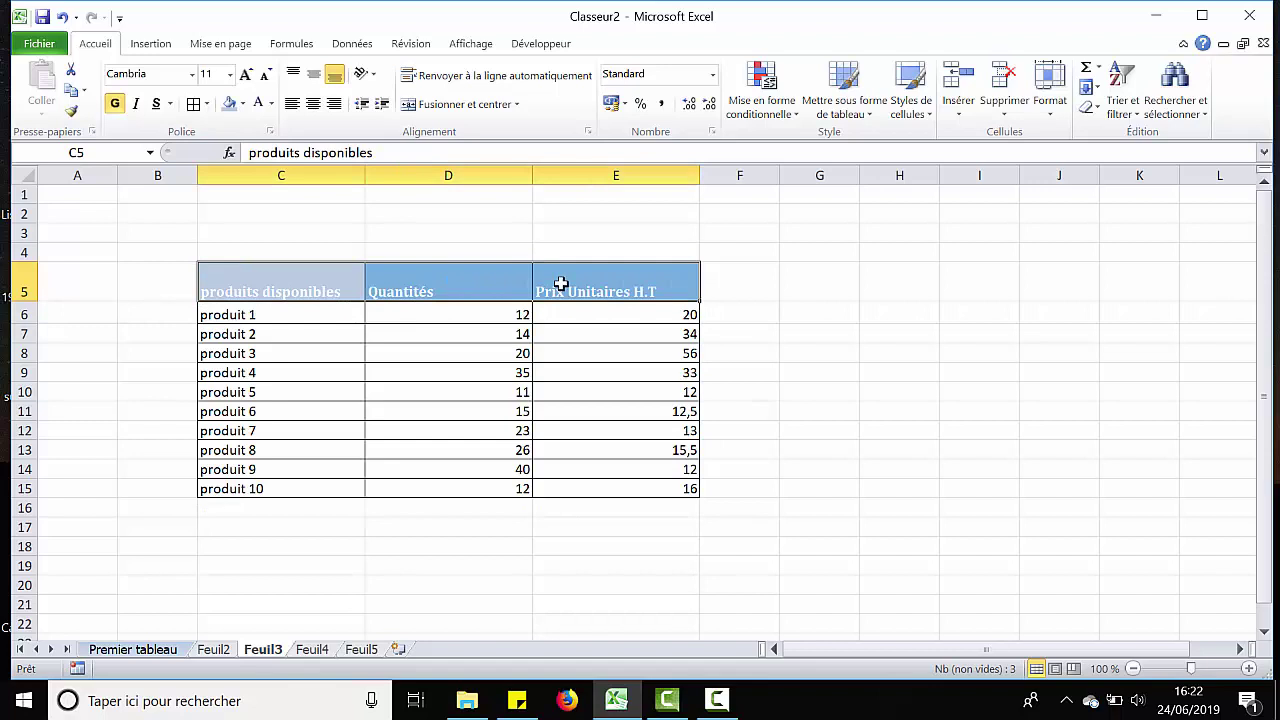
{"action": "left_click", "coordinate": [291, 76]}
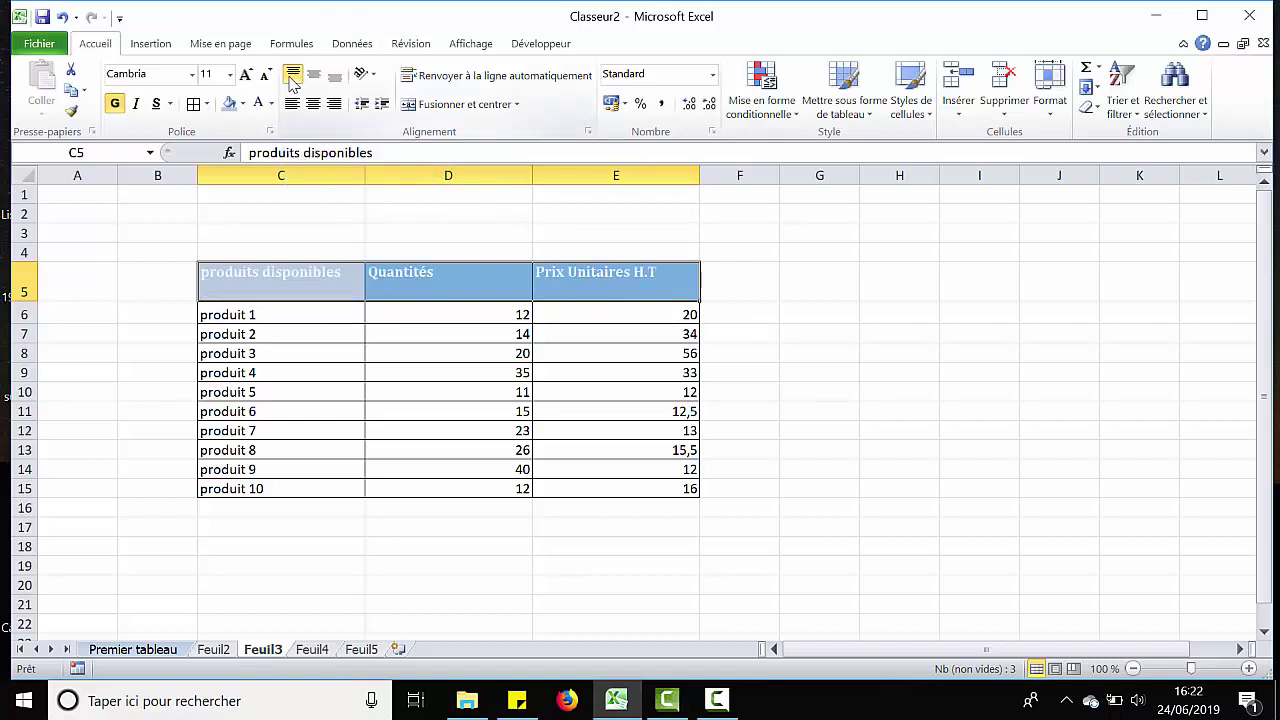
{"action": "left_click", "coordinate": [313, 75]}
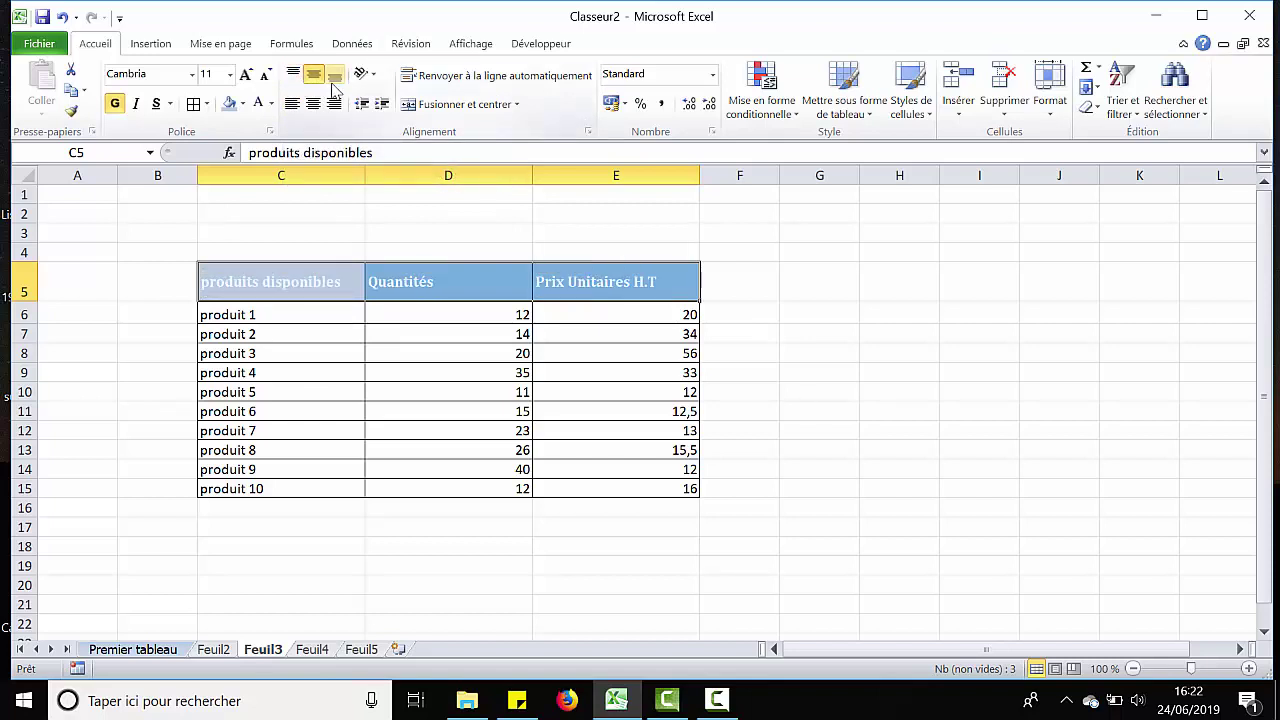
- Try bottom and right alignment on the headings in C5 to E5 and leave them centred vertically and horizontally
{"action": "left_click", "coordinate": [334, 76]}
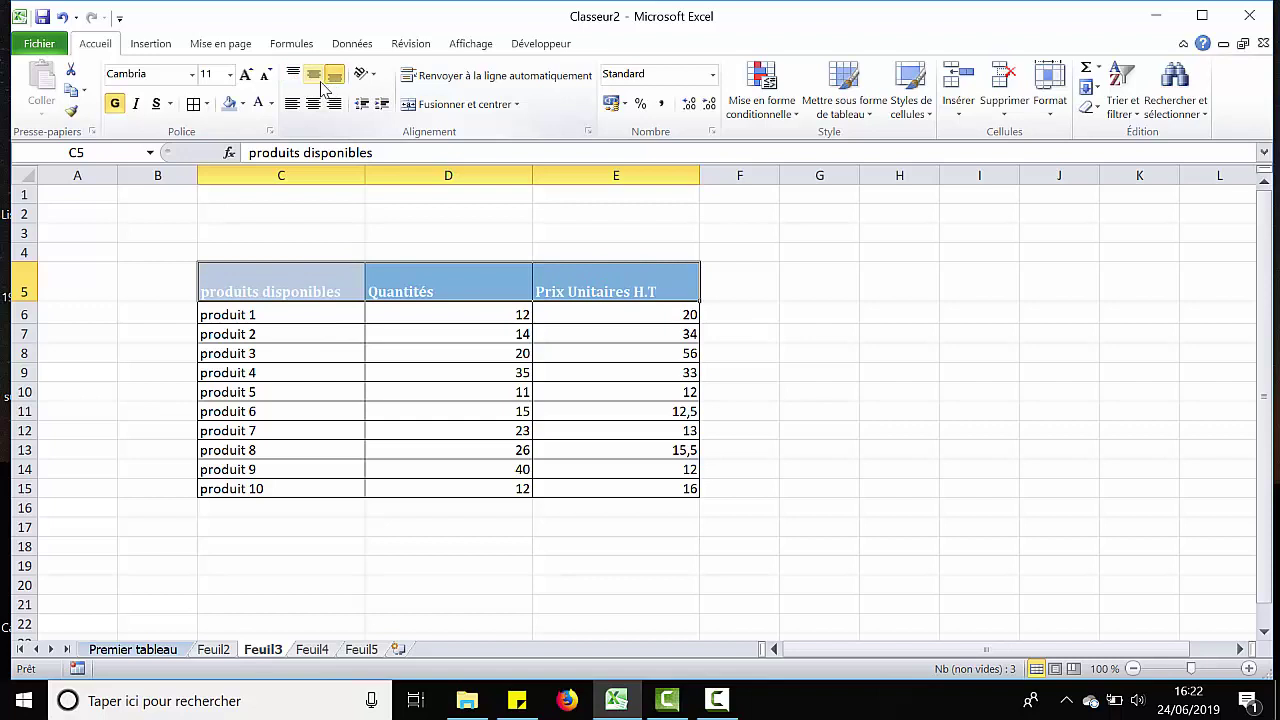
{"action": "left_click", "coordinate": [313, 75]}
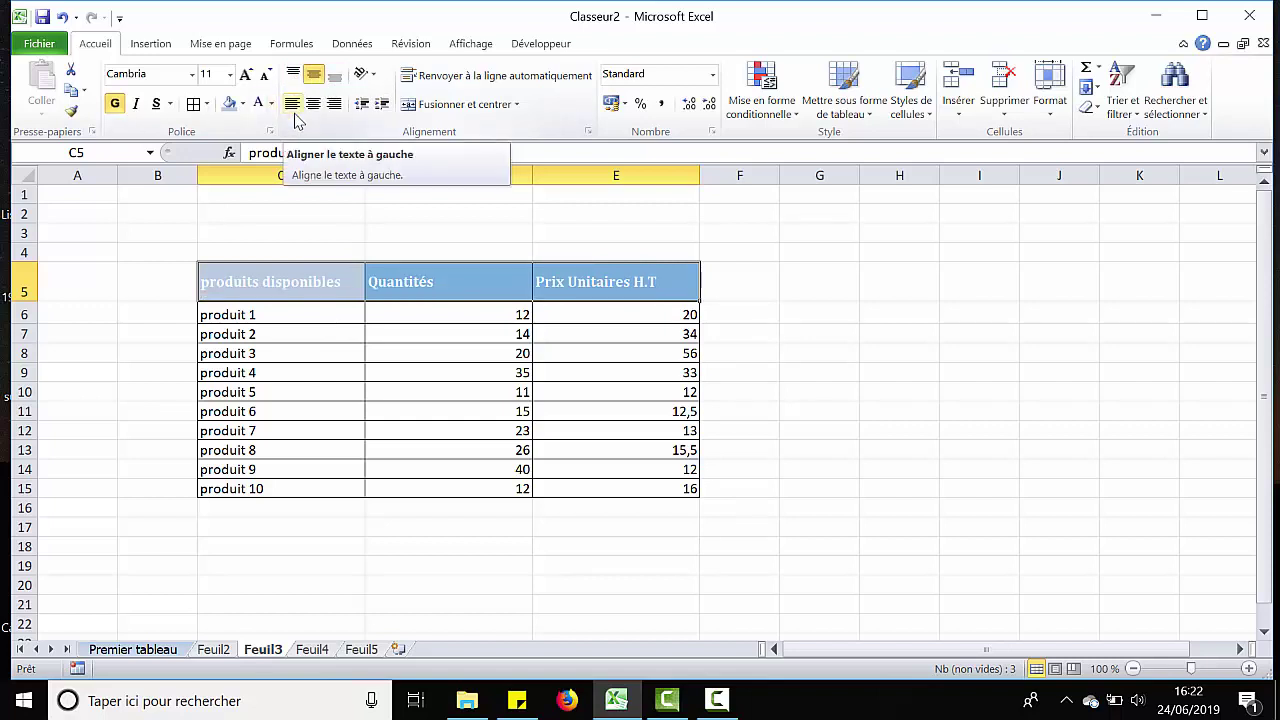
{"action": "left_click", "coordinate": [313, 105]}
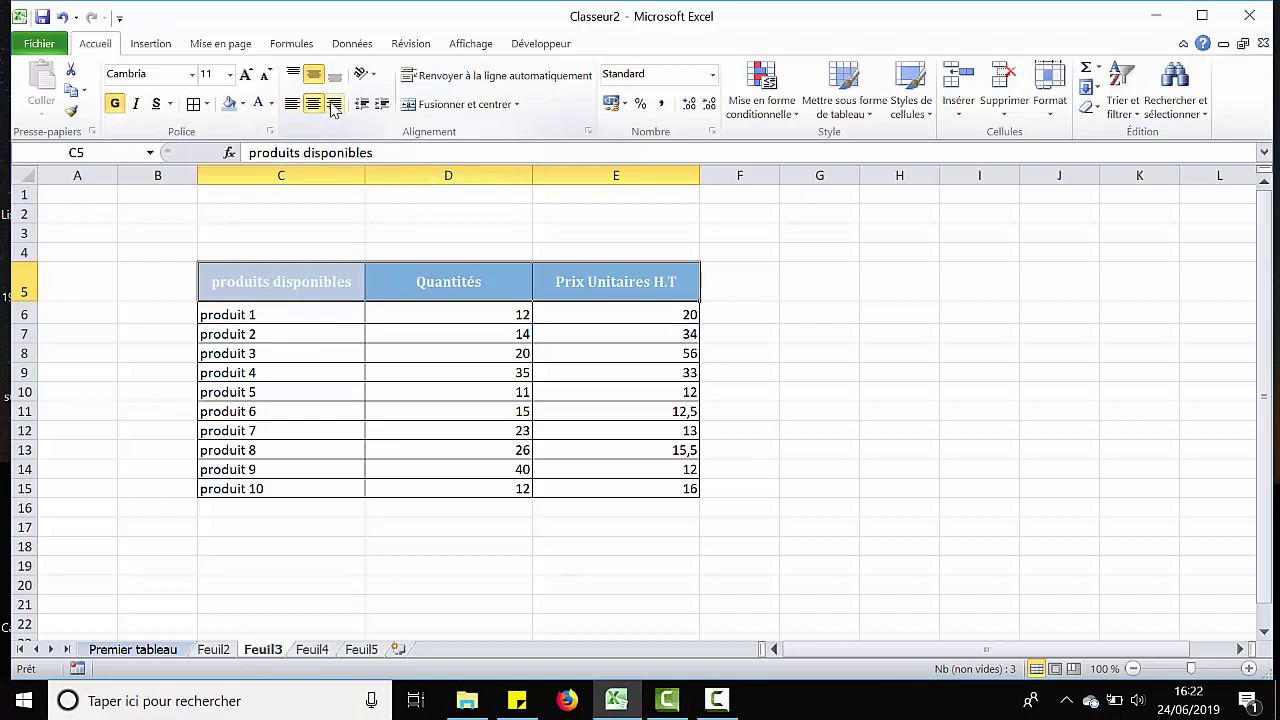
{"action": "left_click", "coordinate": [333, 105]}
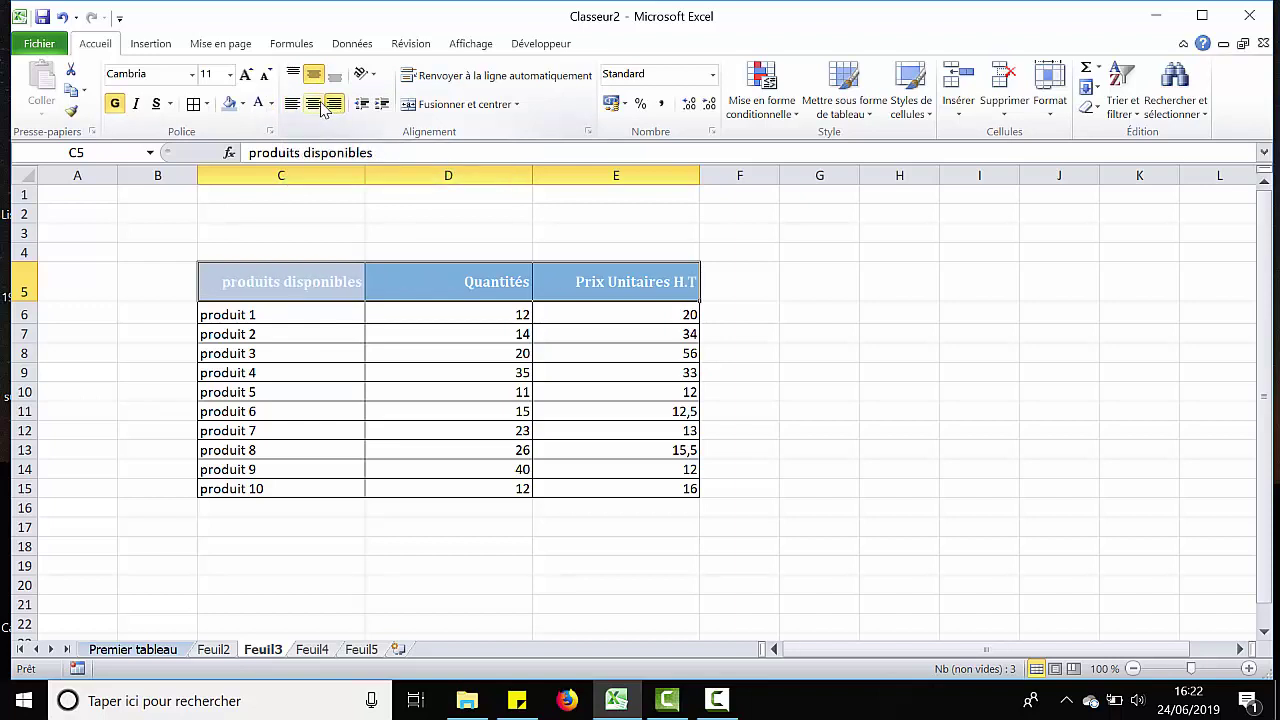
{"action": "left_click", "coordinate": [318, 106]}
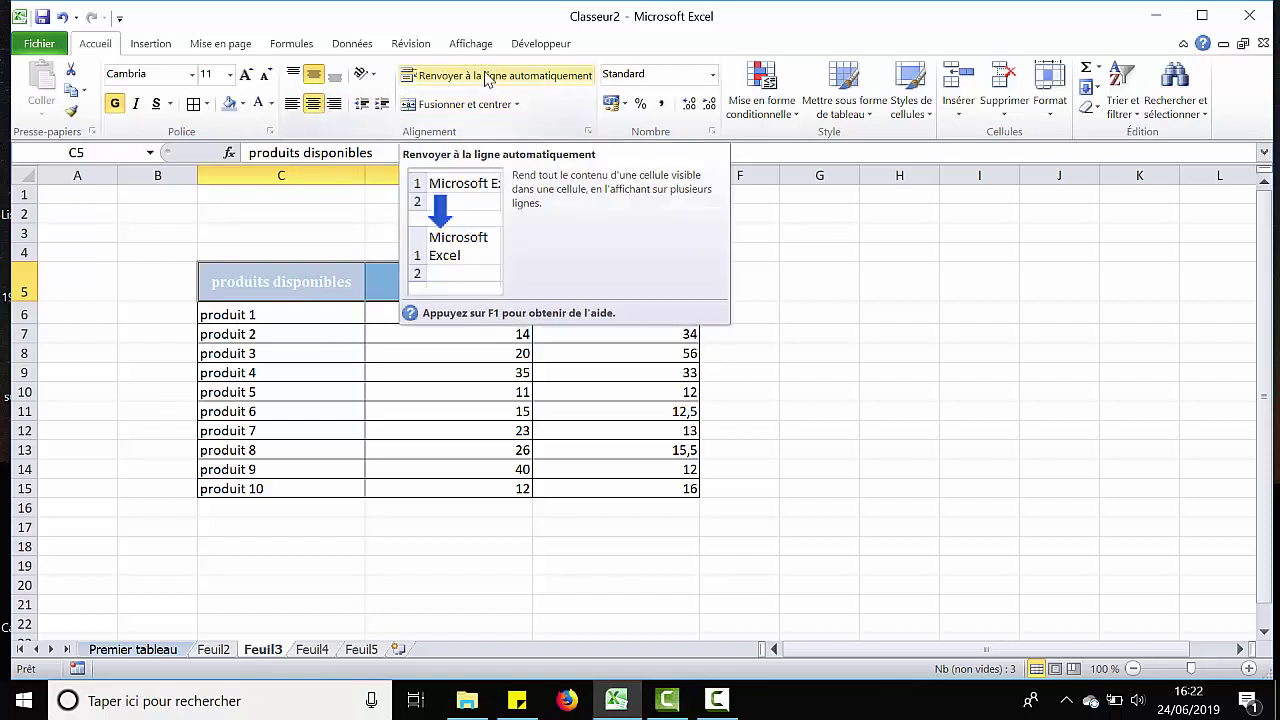
- Wrap the heading text in C5 to E5 and narrow columns C to E equally so the long headings break onto two lines
{"action": "left_click", "coordinate": [487, 80]}
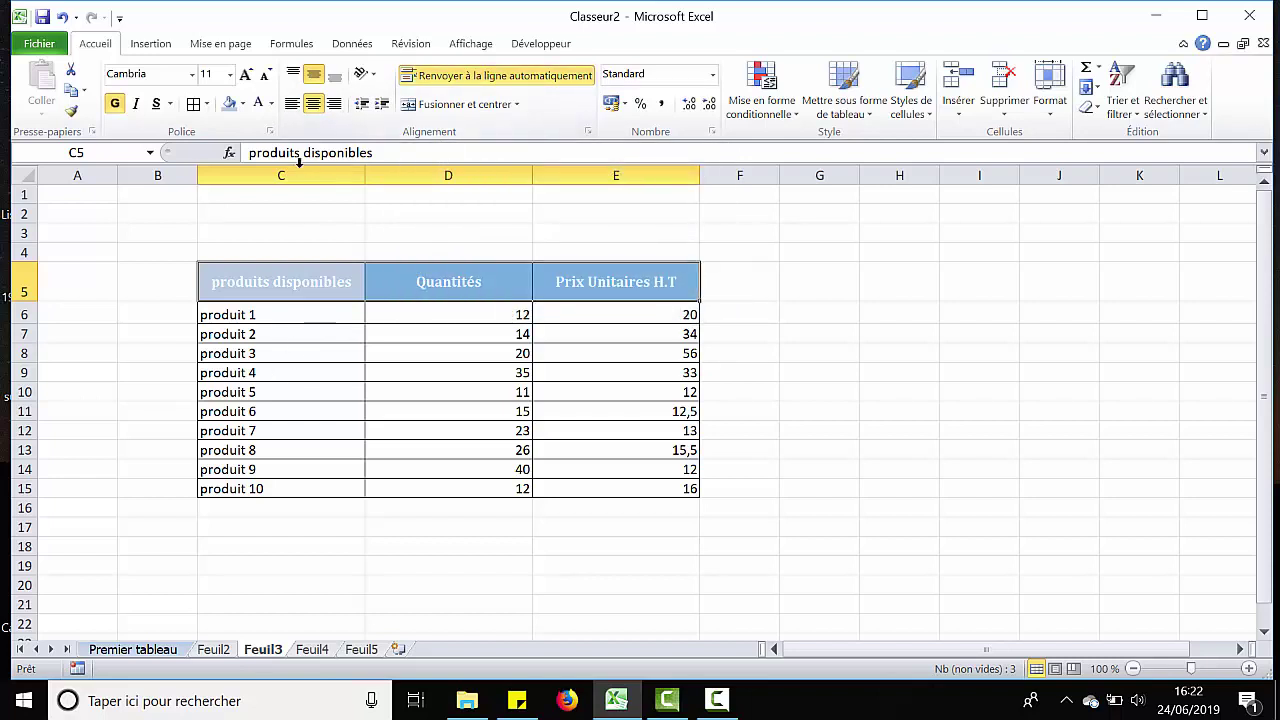
{"action": "left_click_drag", "start_coordinate": [297, 175], "coordinate": [478, 175]}
{"action": "left_click_drag", "start_coordinate": [537, 203], "coordinate": [594, 189]}
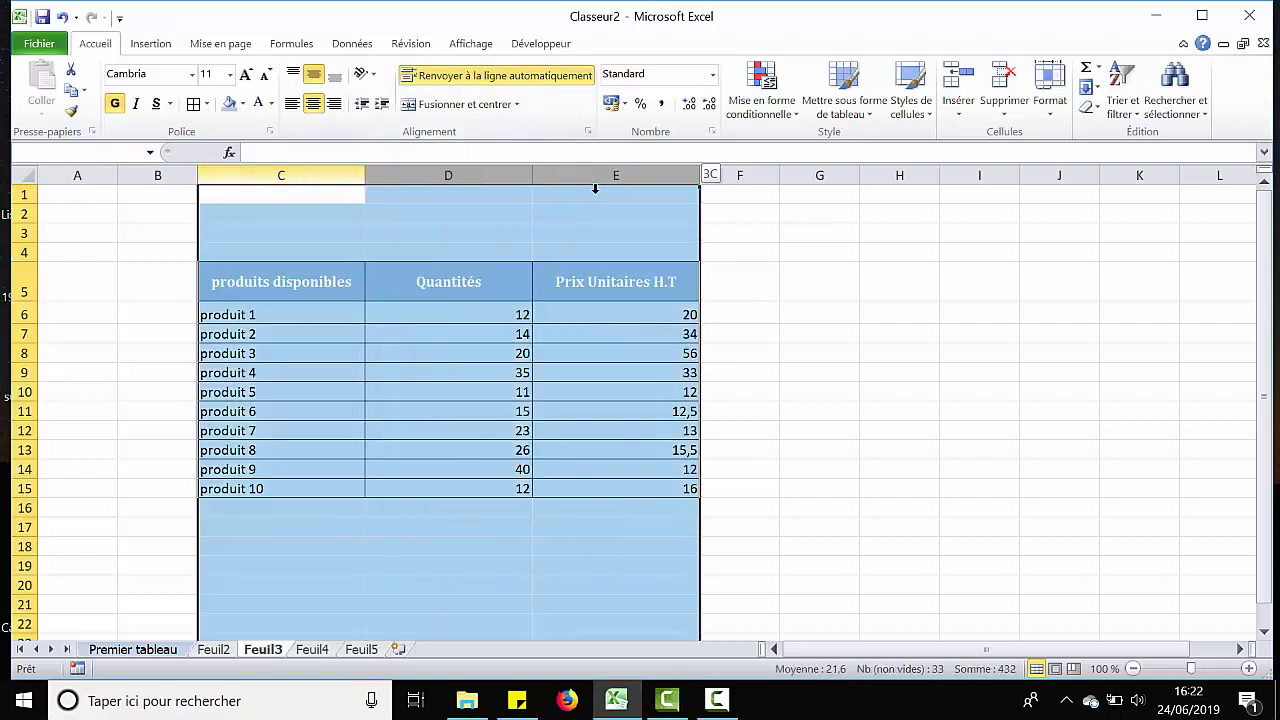
{"action": "left_click_drag", "start_coordinate": [697, 174], "coordinate": [637, 172]}
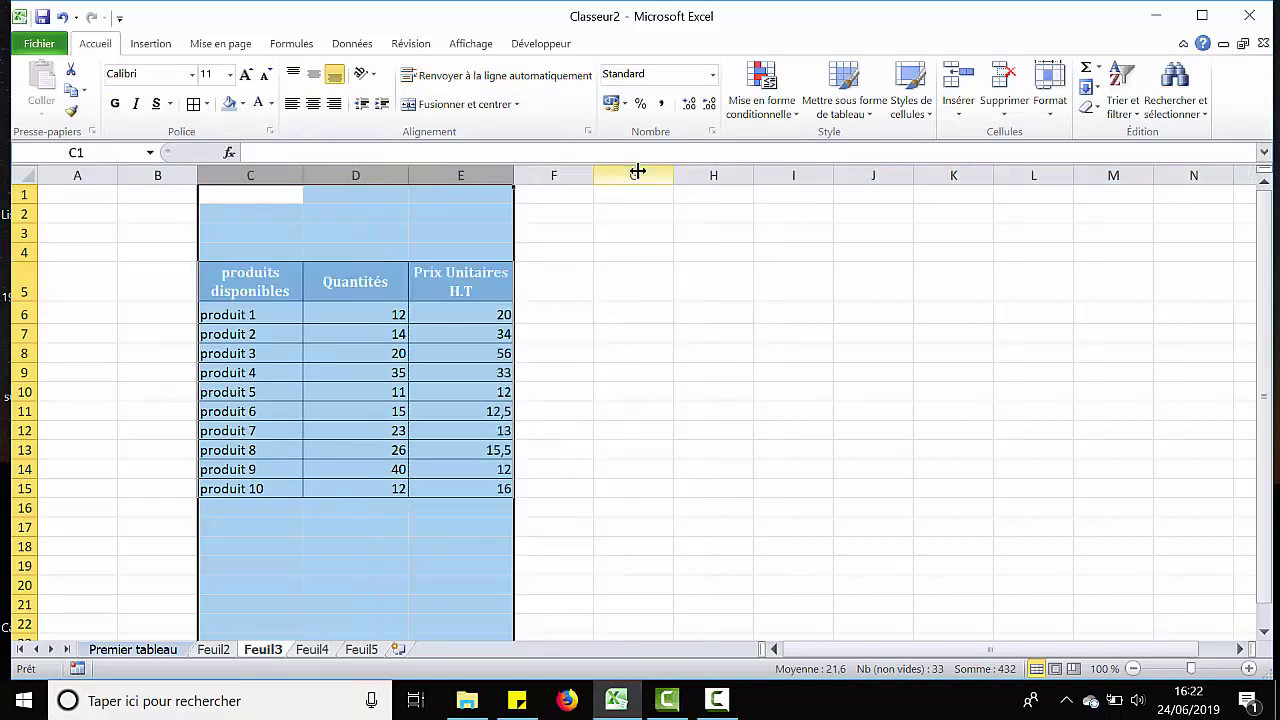
{"action": "left_click", "coordinate": [471, 466]}
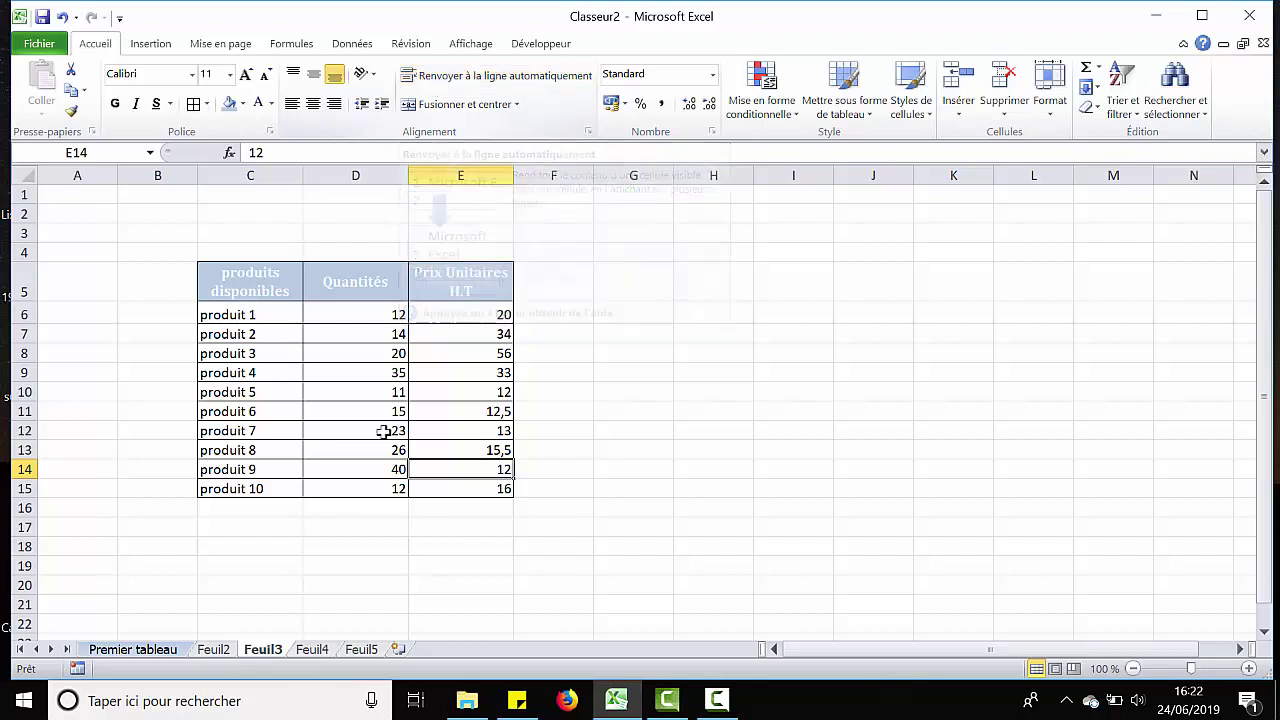
{"action": "left_click", "coordinate": [372, 512]}
{"action": "left_click", "coordinate": [611, 543]}
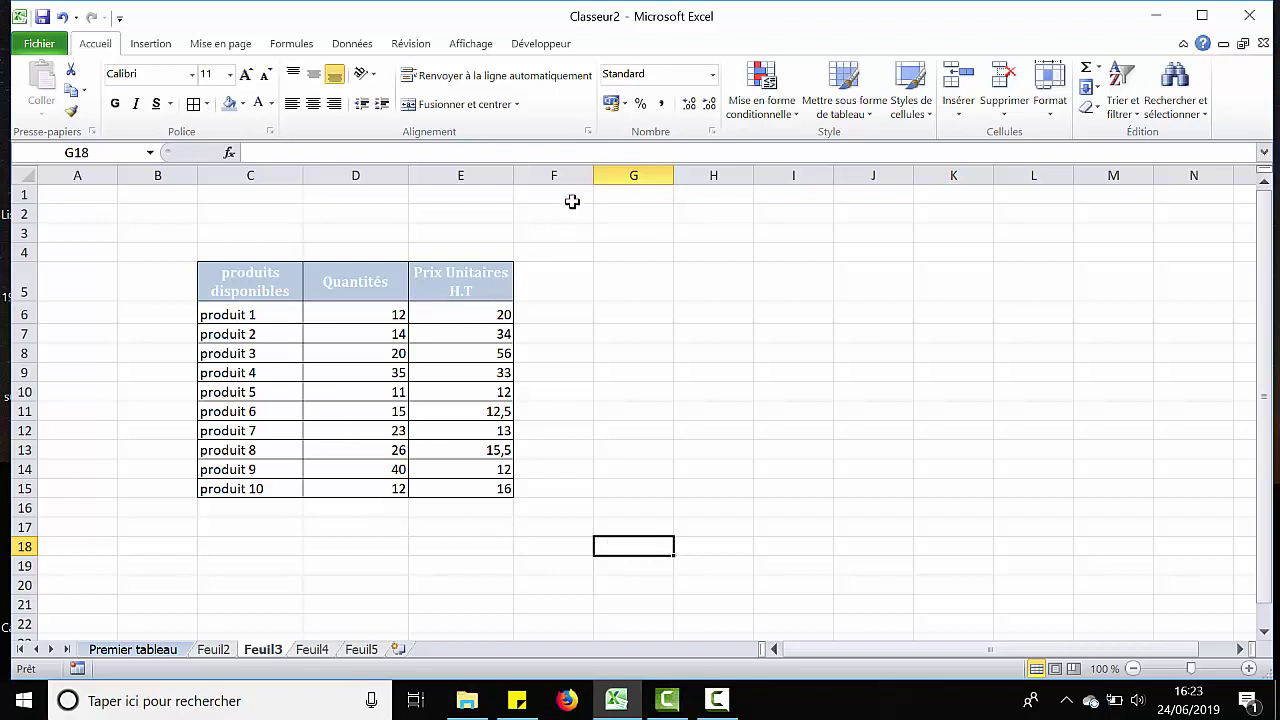
- Apply the Monétaire number format to the unit prices in E6 to E15
{"action": "left_click", "coordinate": [338, 314]}
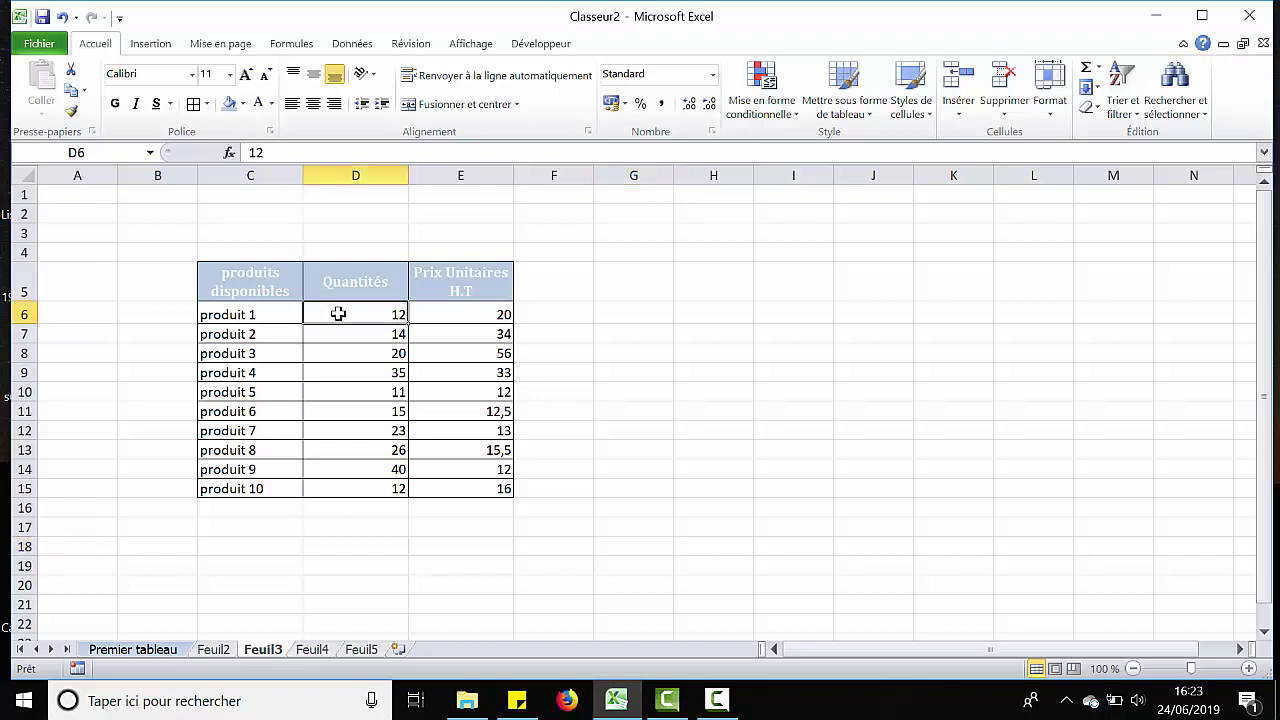
{"action": "left_click_drag", "start_coordinate": [430, 316], "coordinate": [445, 488]}
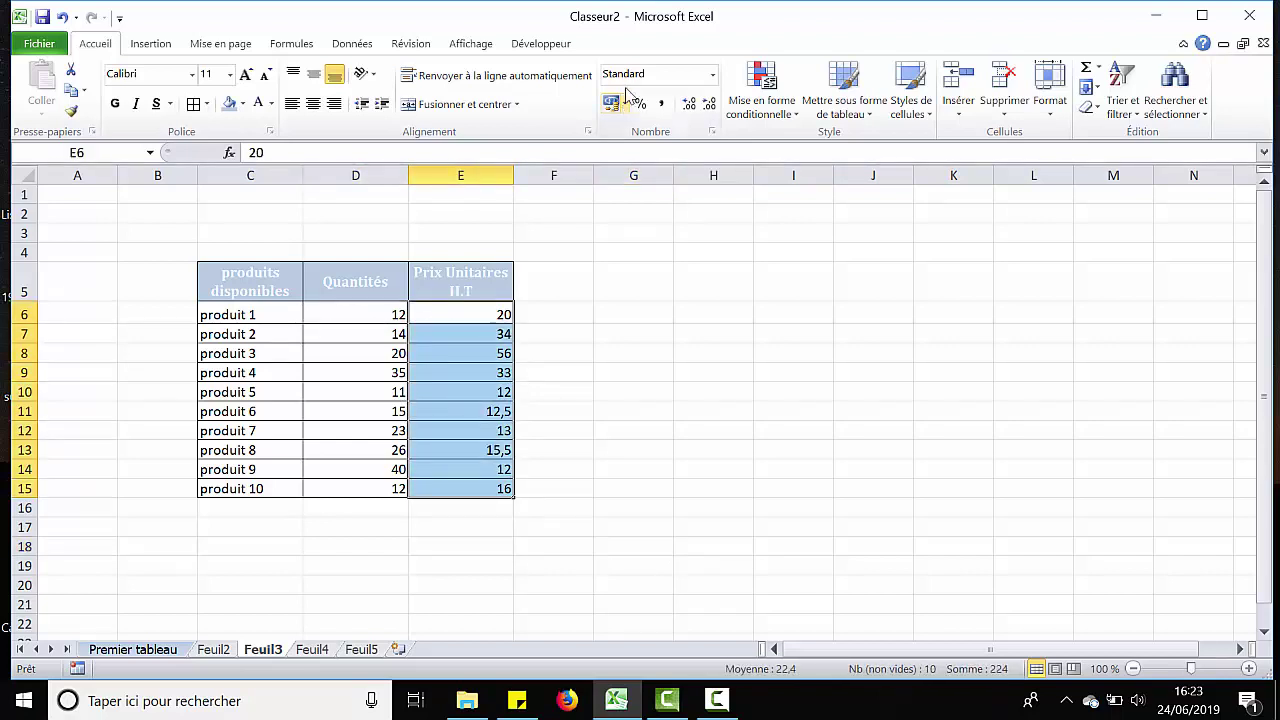
{"action": "left_click", "coordinate": [712, 75]}
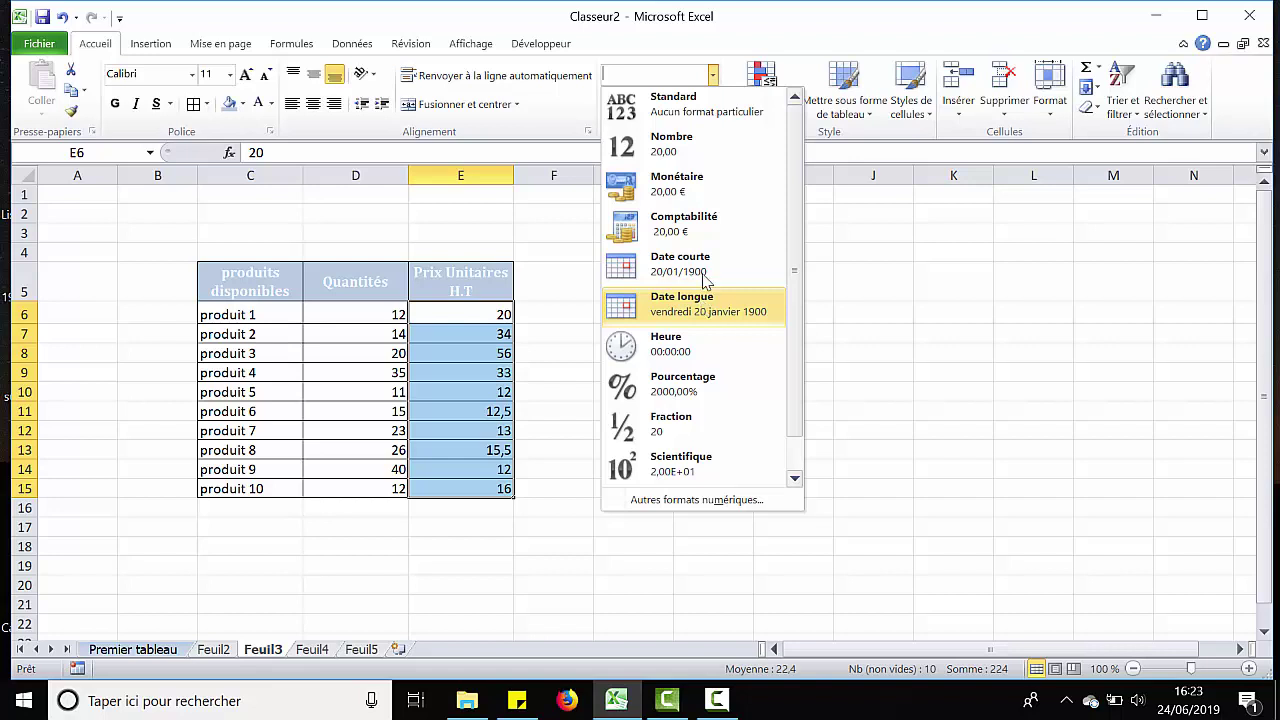
{"action": "left_click", "coordinate": [686, 202]}
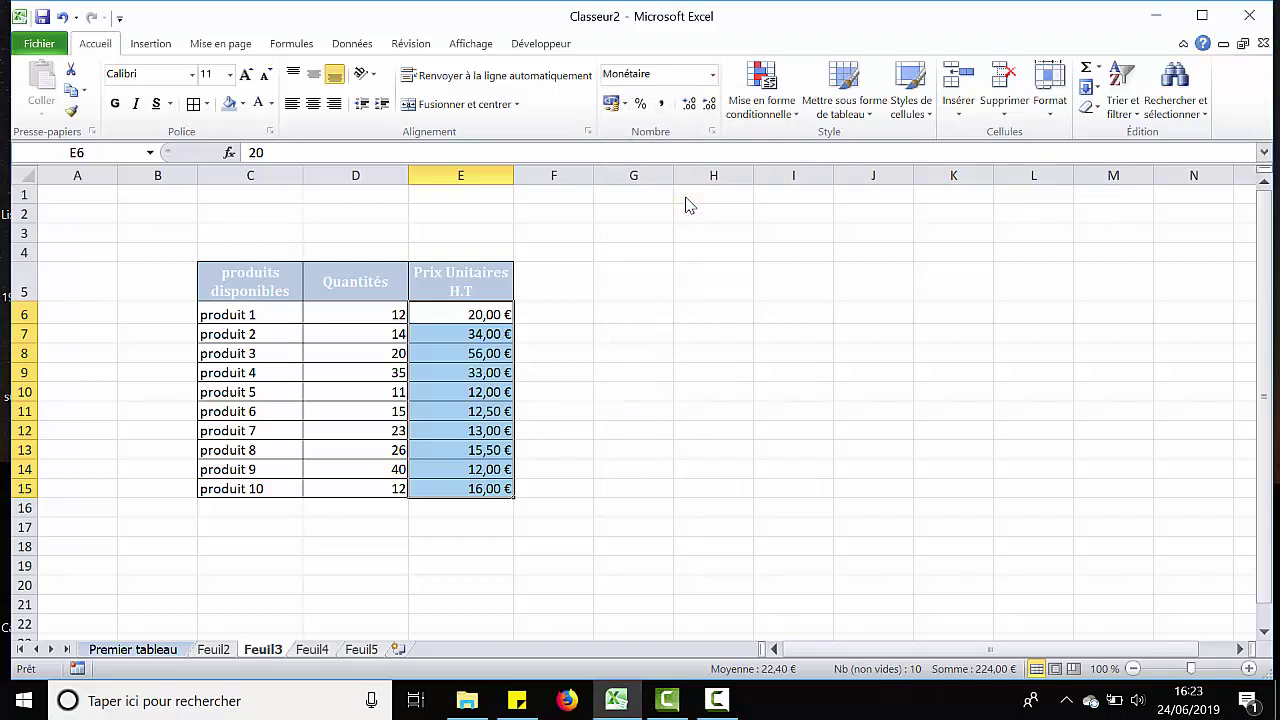
{"action": "left_click", "coordinate": [690, 371]}
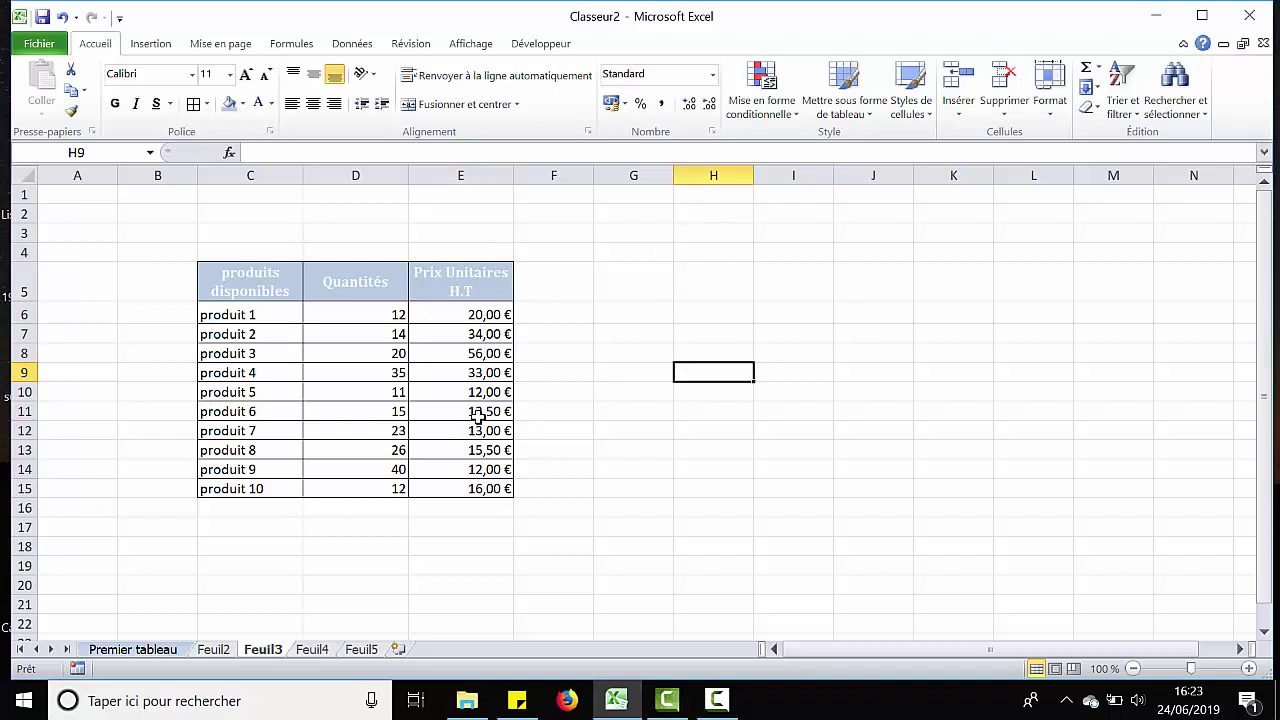
{"action": "left_click", "coordinate": [476, 314]}
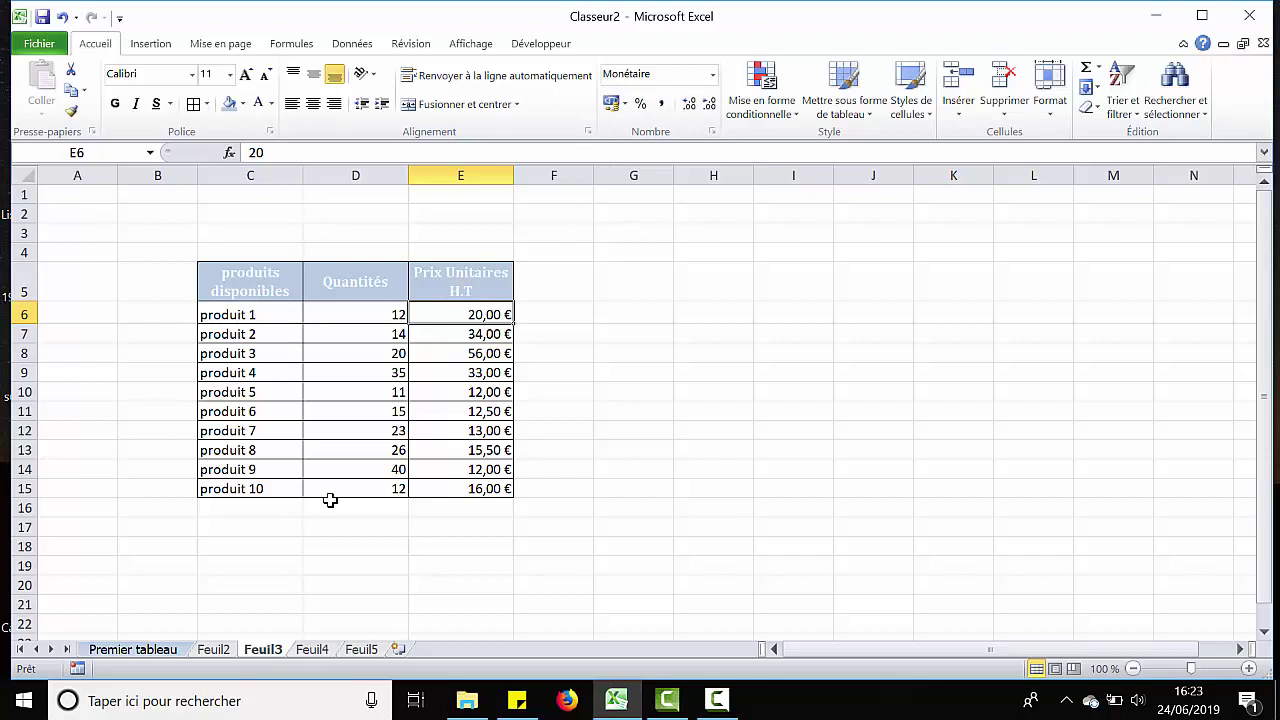
{"action": "left_click", "coordinate": [340, 554]}
{"action": "left_click", "coordinate": [546, 554]}
- Give the quantities in D6 to D15 the custom number format Standard" kg"
{"action": "left_click_drag", "start_coordinate": [366, 327], "coordinate": [366, 355]}
{"action": "left_click_drag", "start_coordinate": [357, 309], "coordinate": [380, 486]}
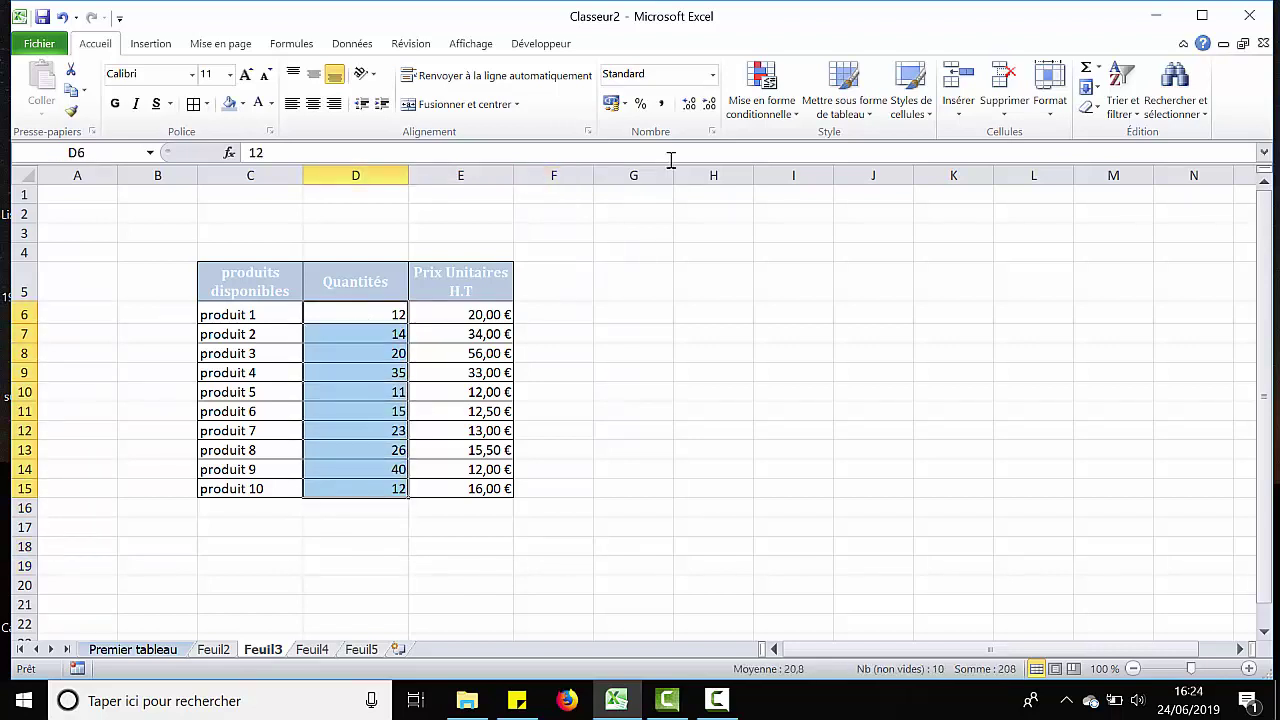
{"action": "left_click", "coordinate": [713, 76]}
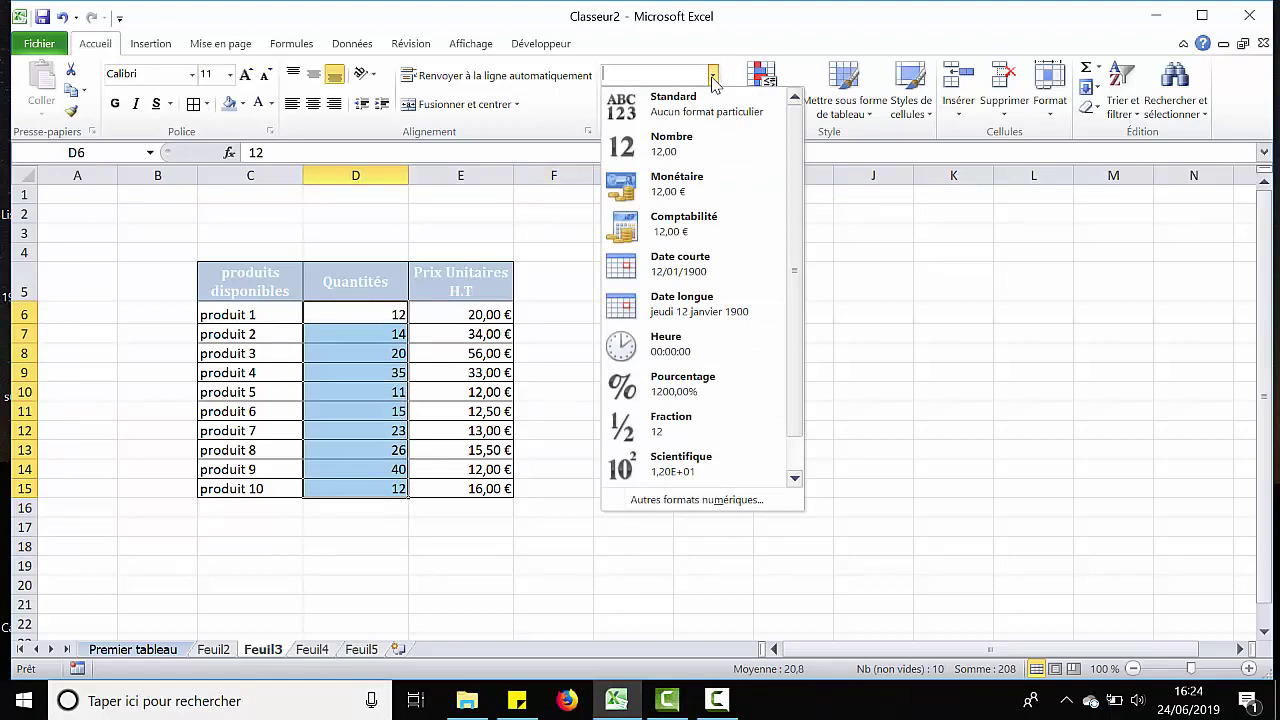
{"action": "left_click", "coordinate": [727, 502]}
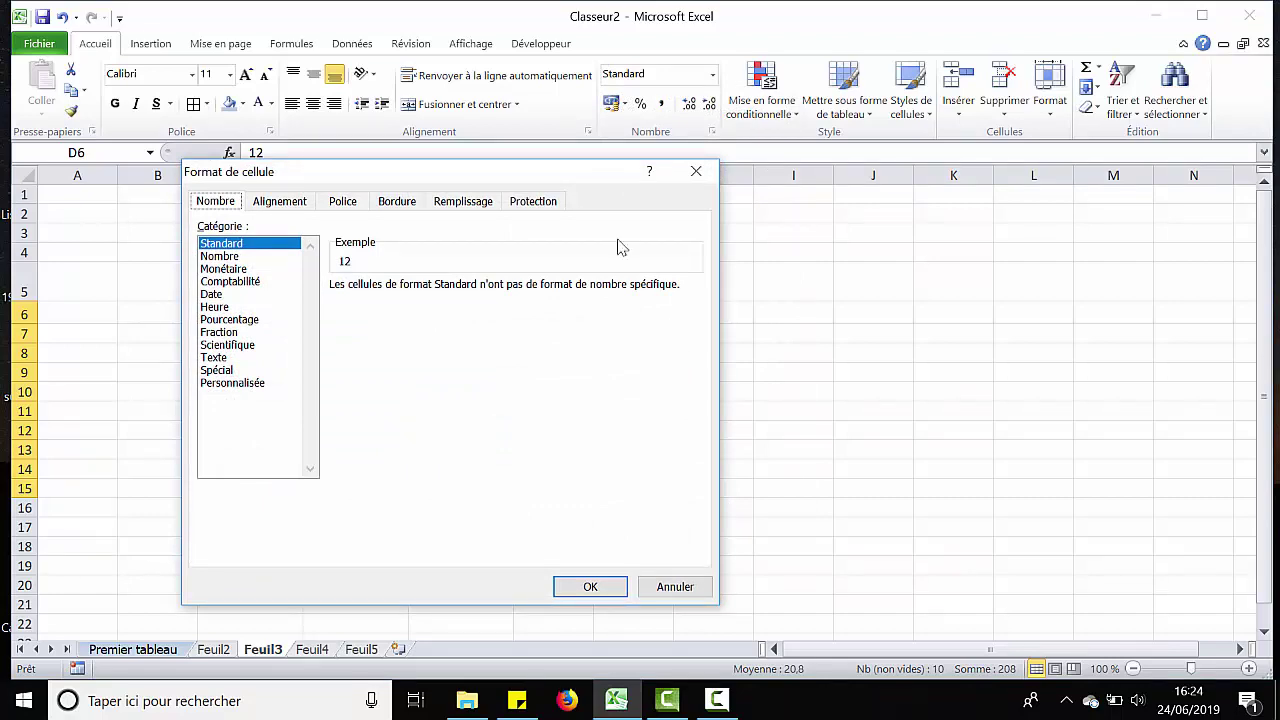
{"action": "left_click_drag", "start_coordinate": [592, 188], "coordinate": [887, 187]}
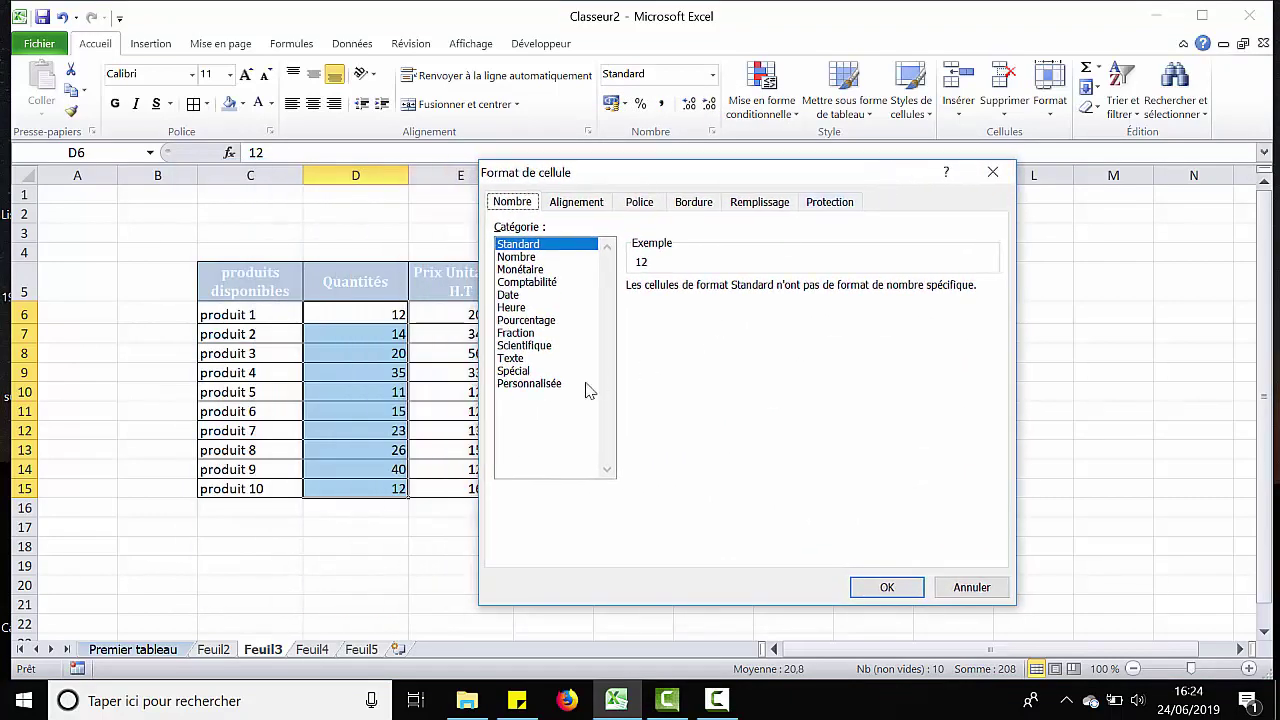
{"action": "left_click", "coordinate": [552, 386]}
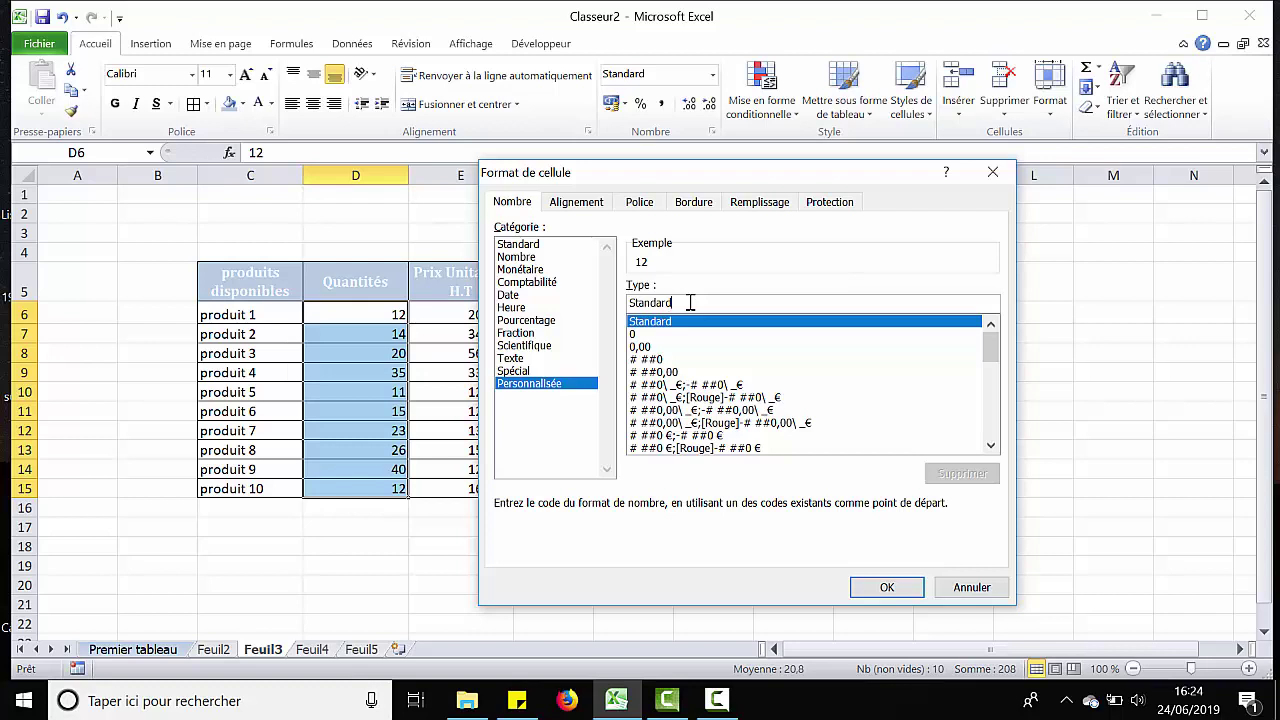
{"action": "type", "text": "\""}
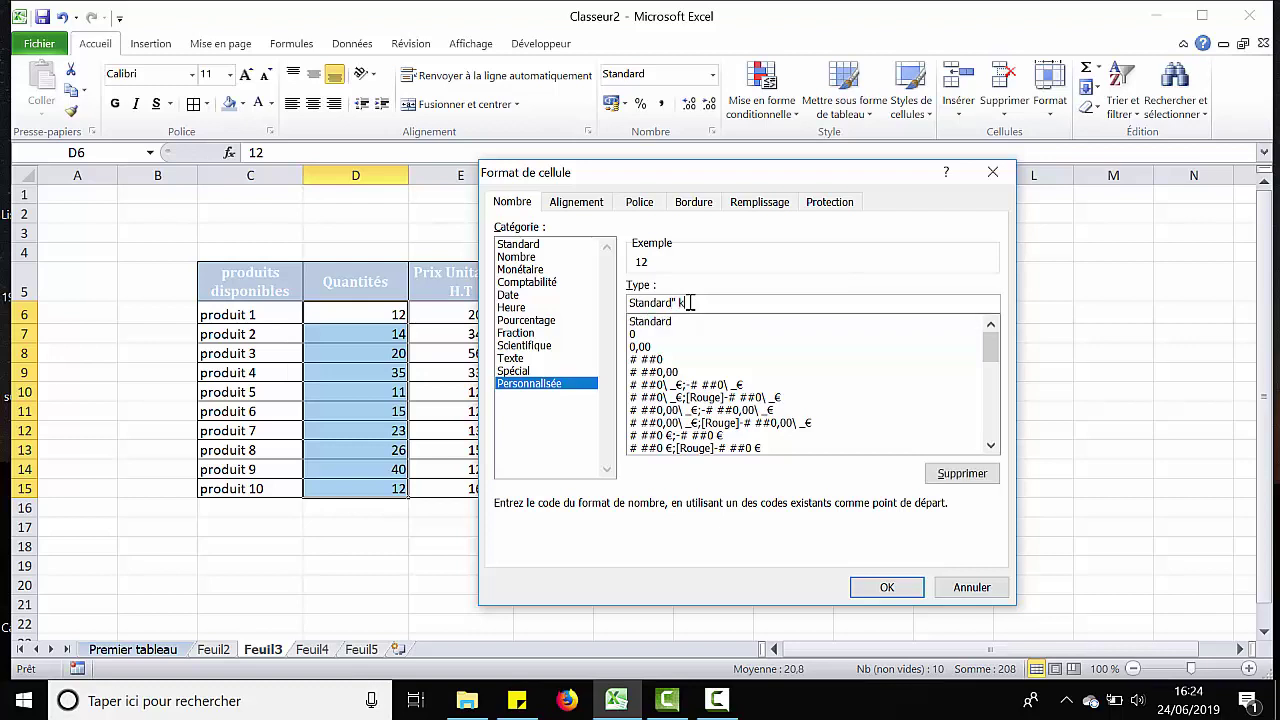
{"action": "type", "text": " kg\""}
{"action": "left_click", "coordinate": [868, 587]}
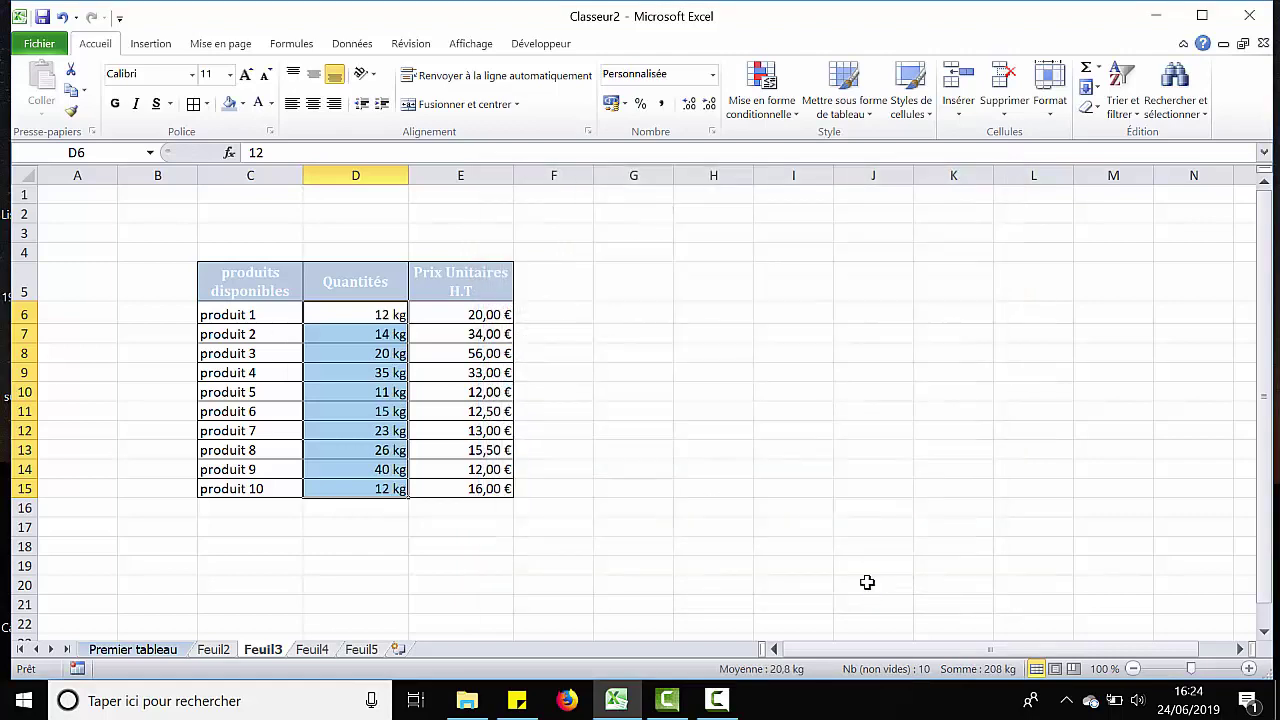
{"action": "left_click", "coordinate": [866, 585]}
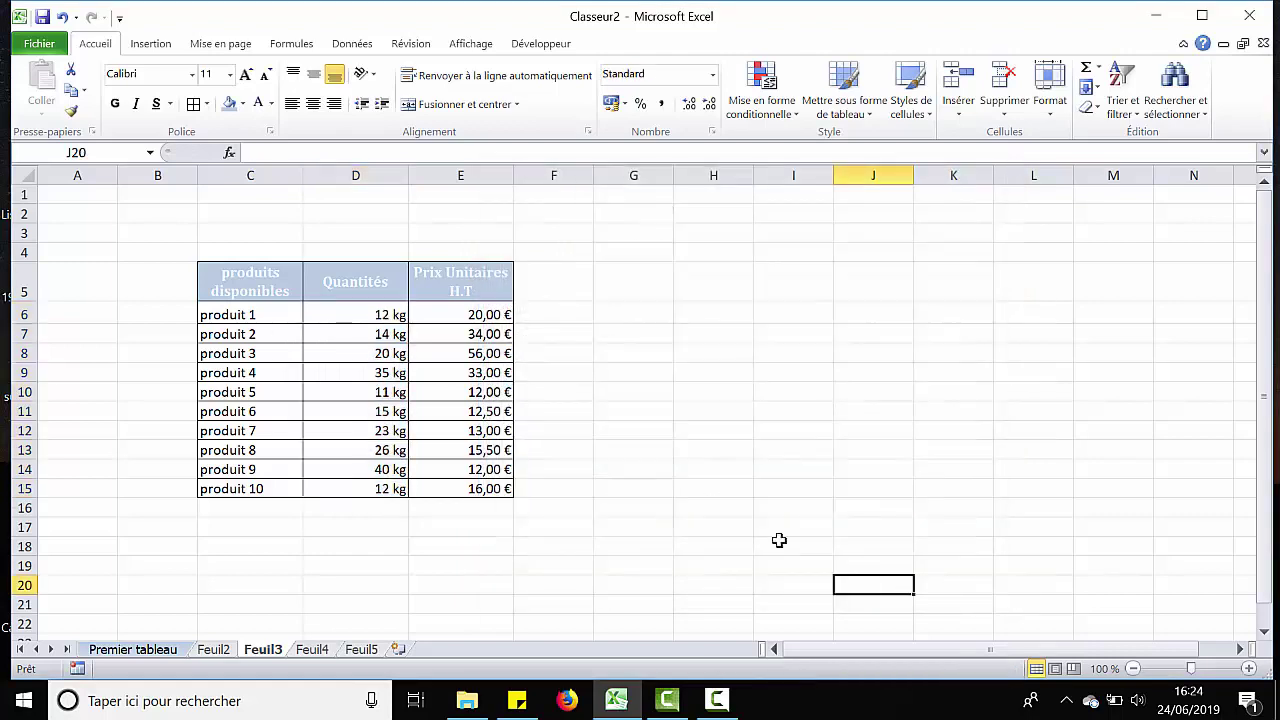
{"action": "left_click", "coordinate": [362, 315]}
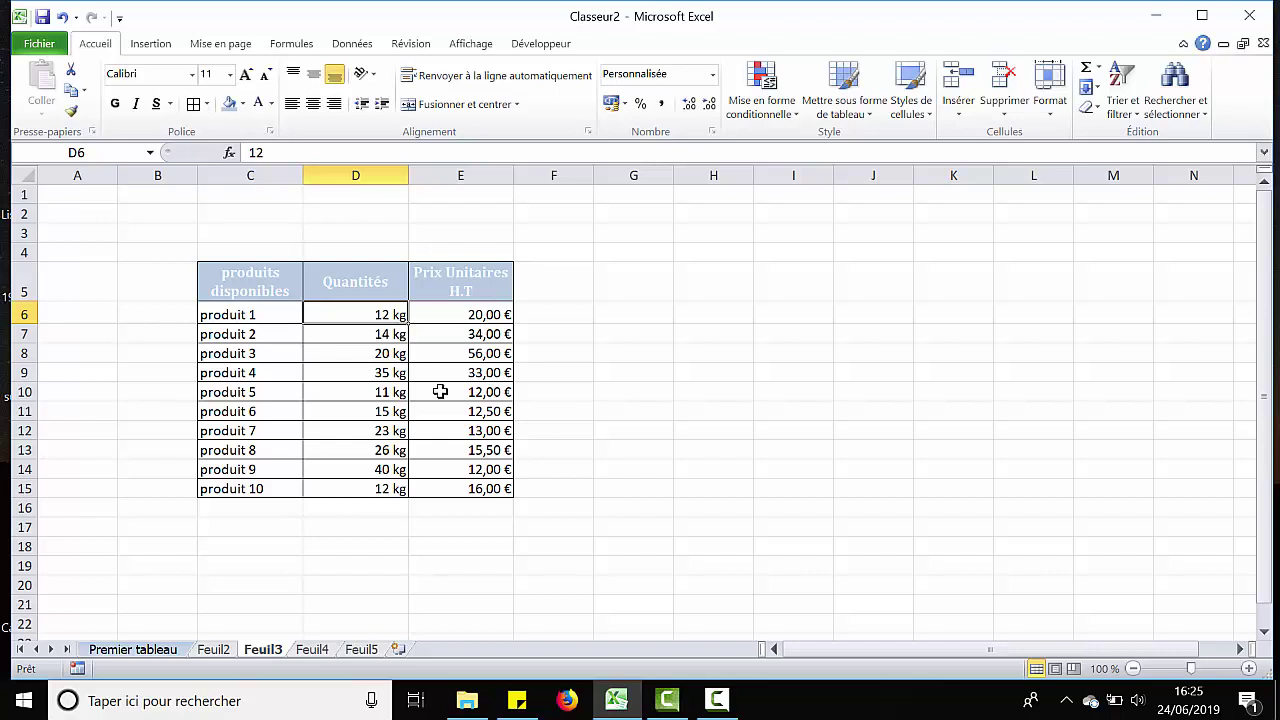
{"action": "left_click", "coordinate": [576, 510]}
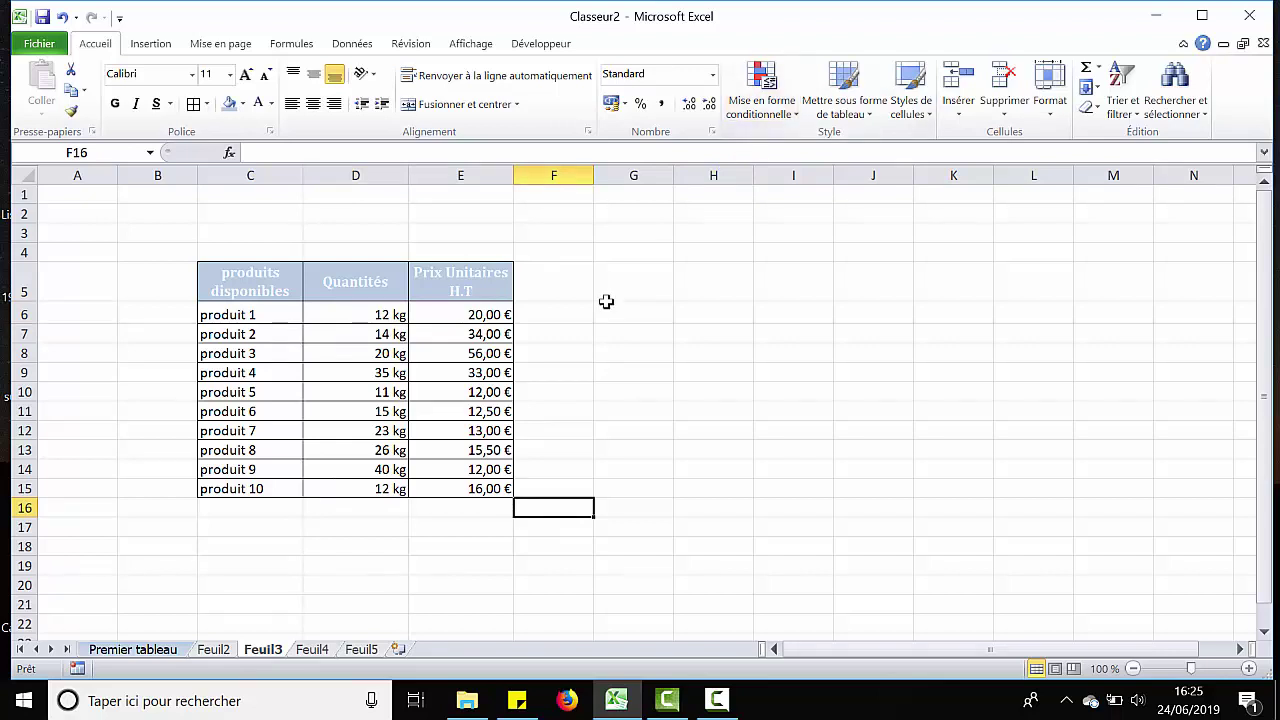
- Add a conditional formatting rule to D6:D15 that marks values less than 25 with light red fill and dark red text
{"action": "left_click_drag", "start_coordinate": [349, 312], "coordinate": [355, 488]}
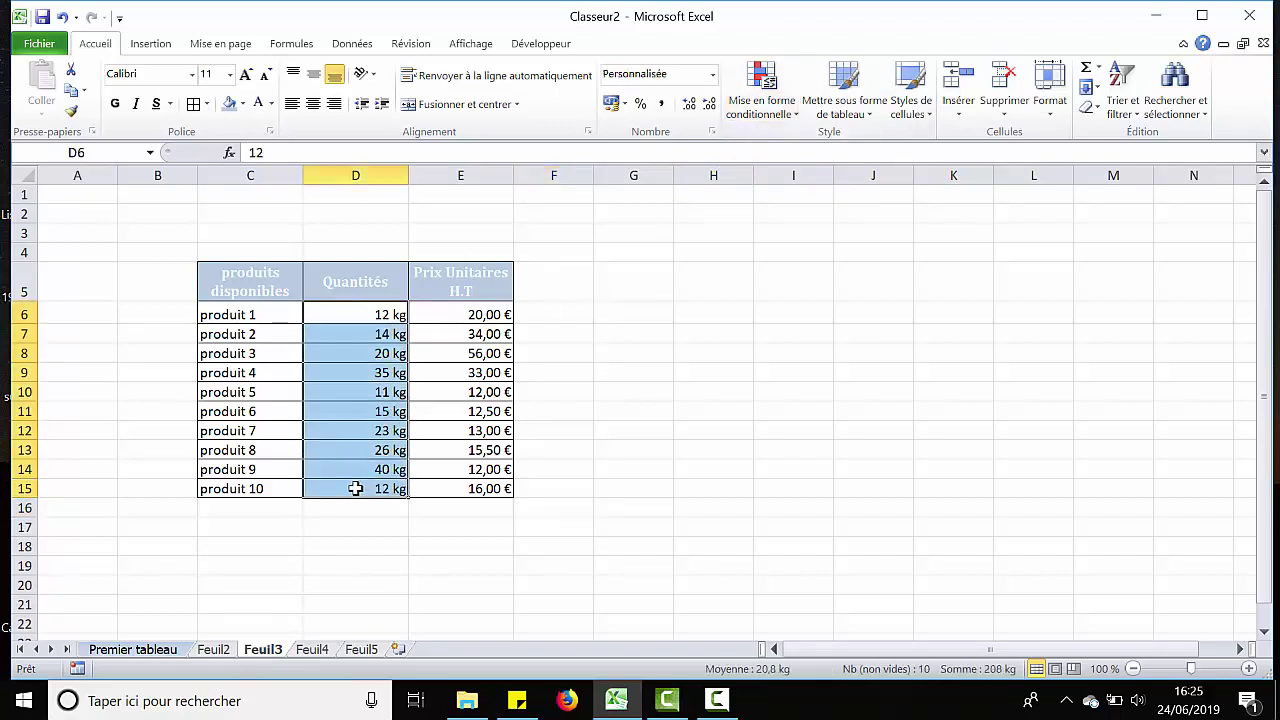
{"action": "left_click", "coordinate": [741, 118]}
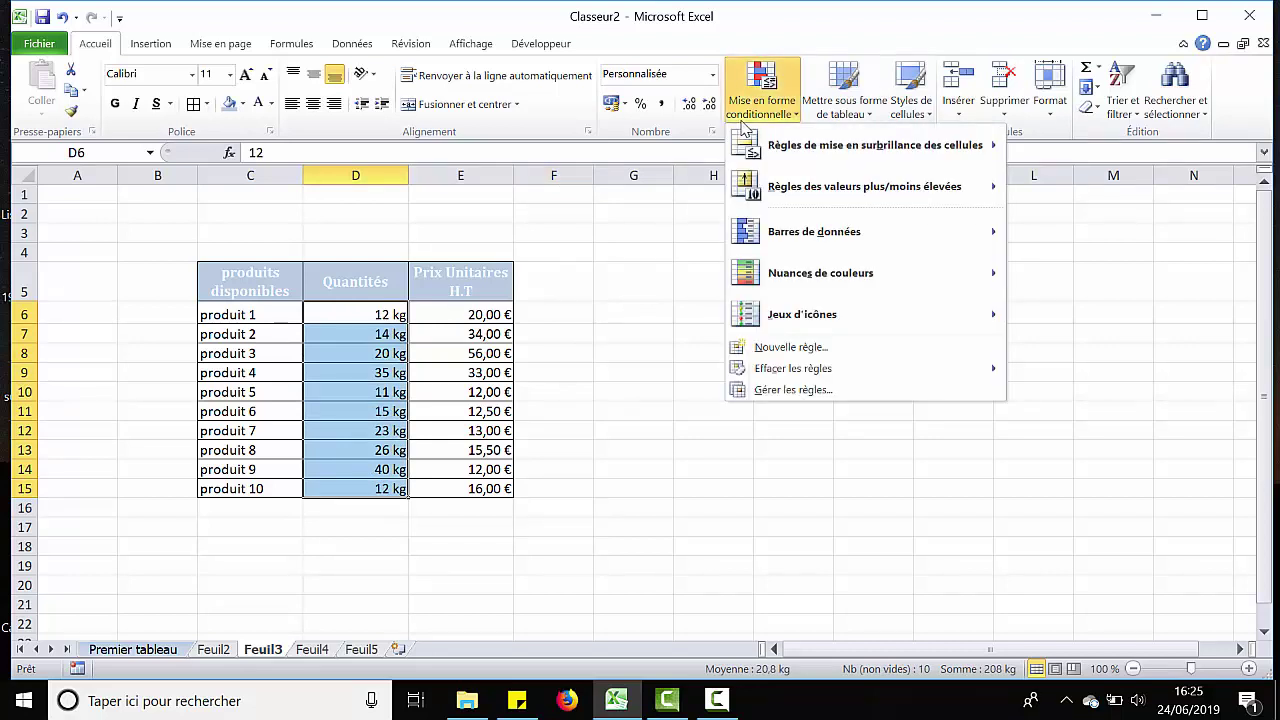
{"action": "mouse_move", "coordinate": [766, 146]}
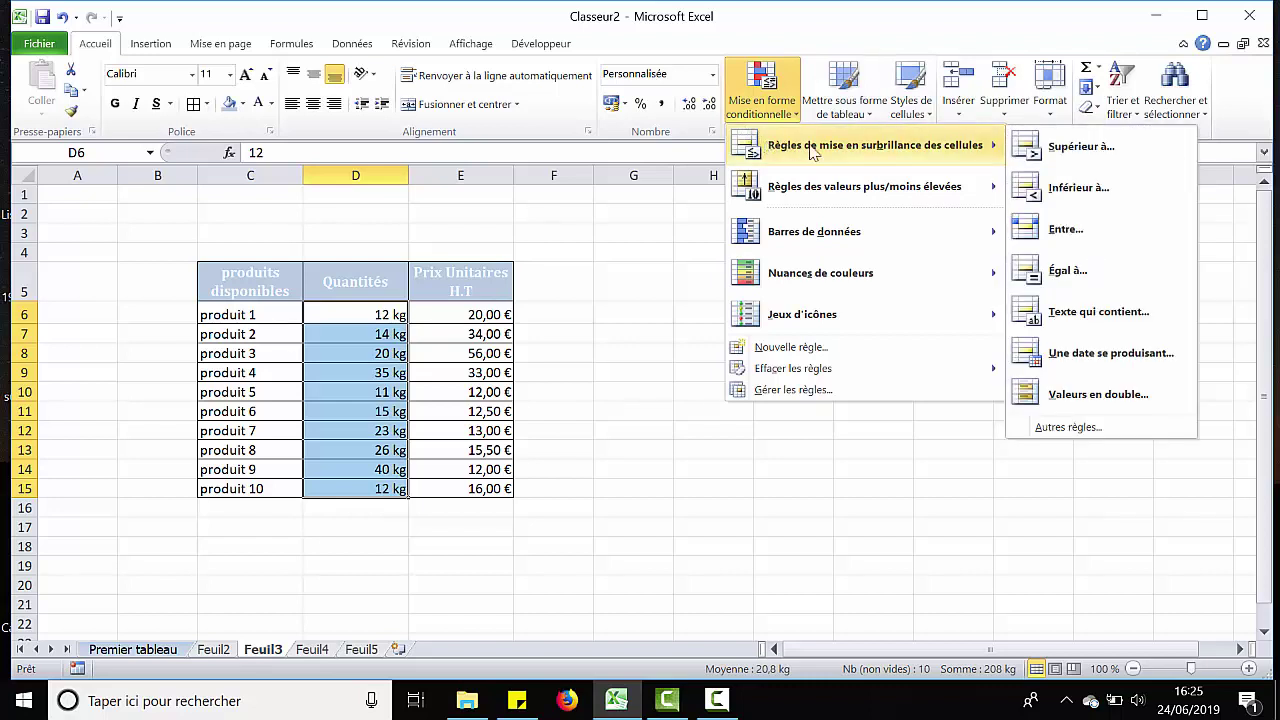
{"action": "left_click", "coordinate": [1035, 190]}
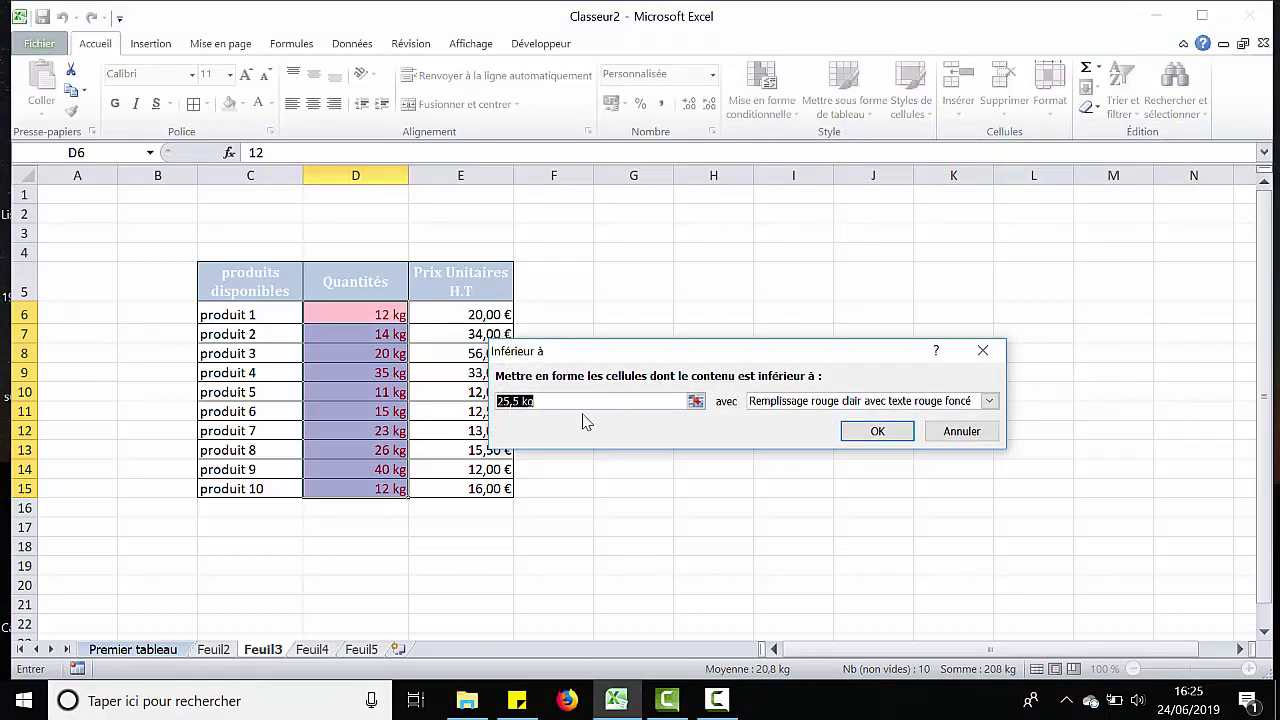
{"action": "type", "text": "25"}
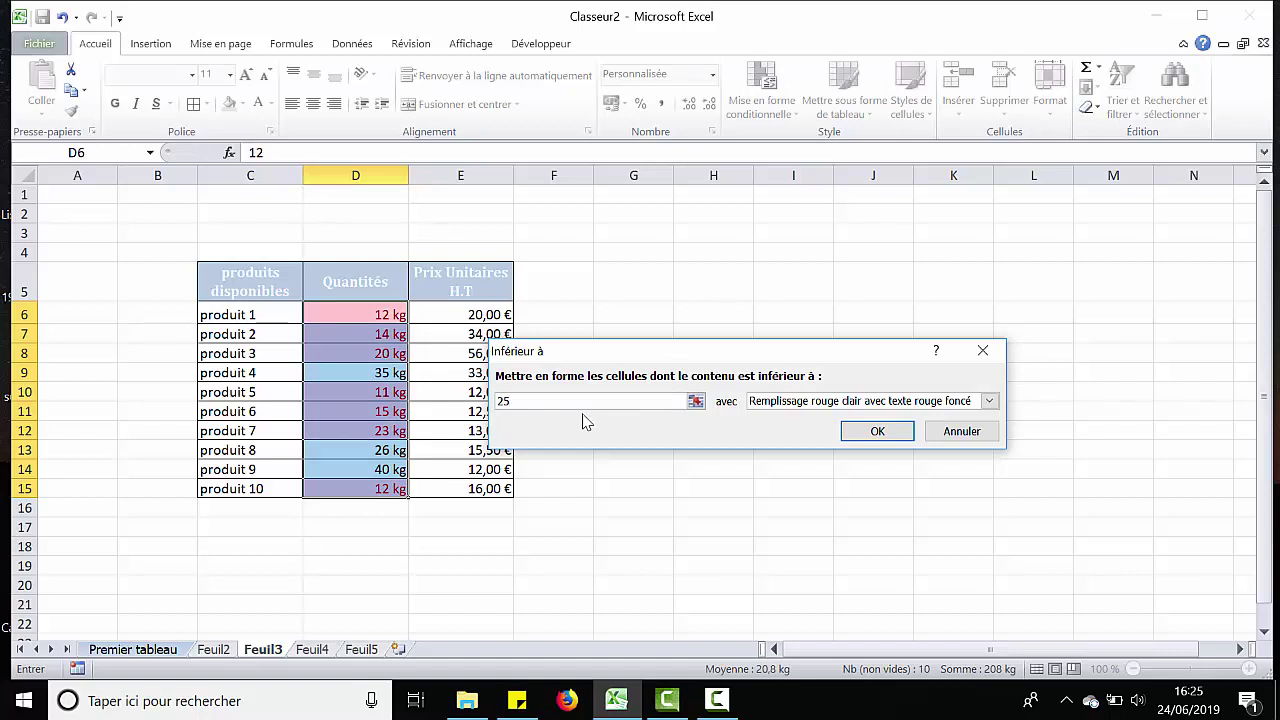
{"action": "left_click", "coordinate": [821, 403]}
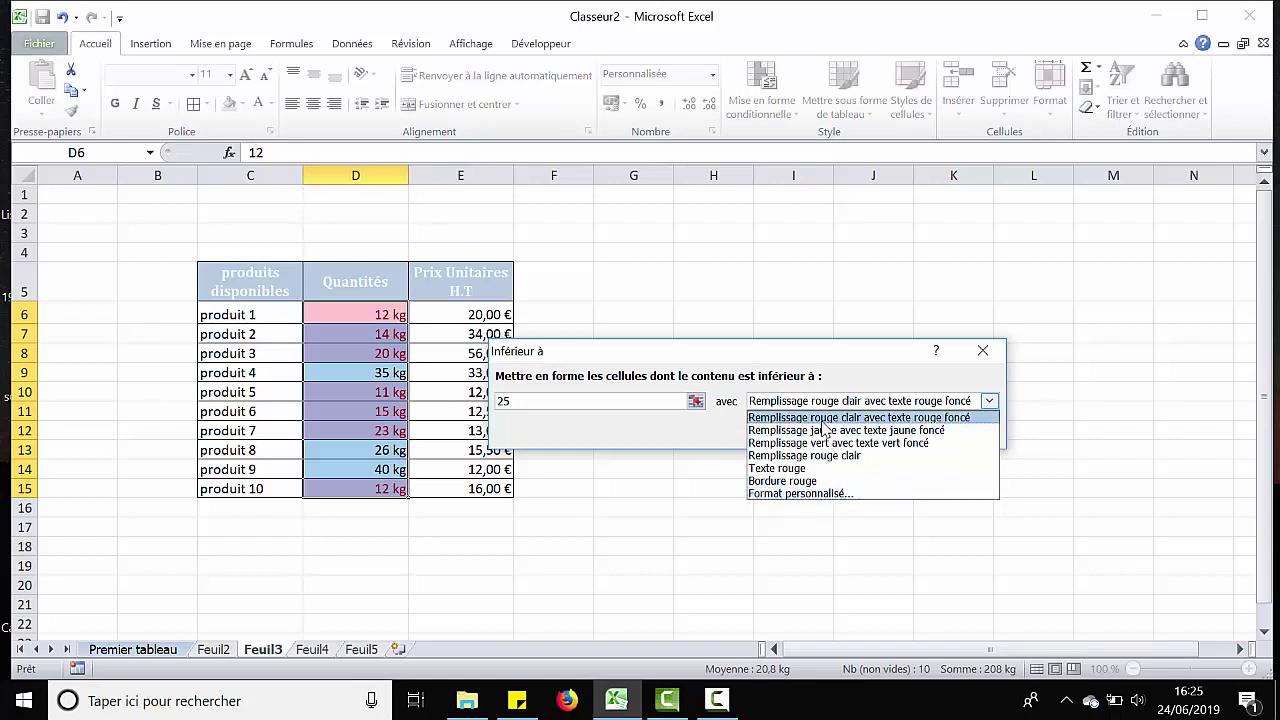
{"action": "left_click", "coordinate": [822, 418]}
{"action": "left_click", "coordinate": [877, 430]}
{"action": "left_click", "coordinate": [961, 460]}
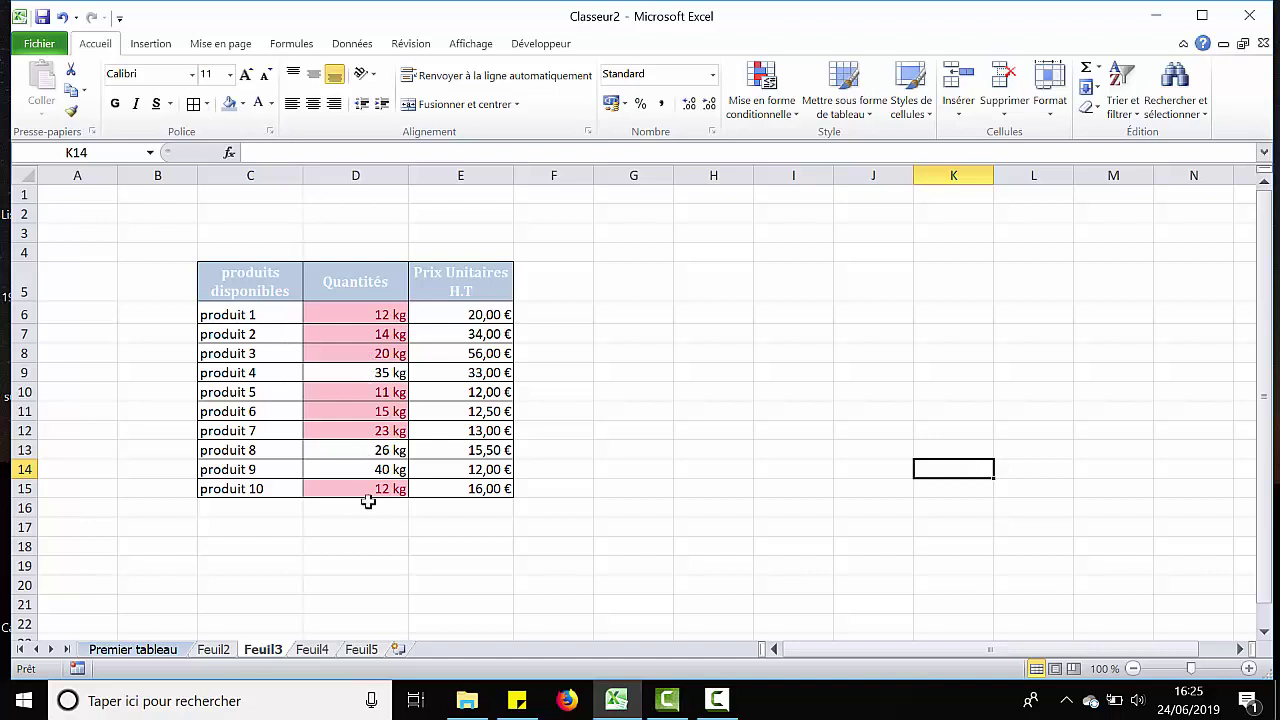
- Change the quantity of produit 2 in D7 to 133 to test the low-stock formatting rule
{"action": "left_click", "coordinate": [355, 335]}
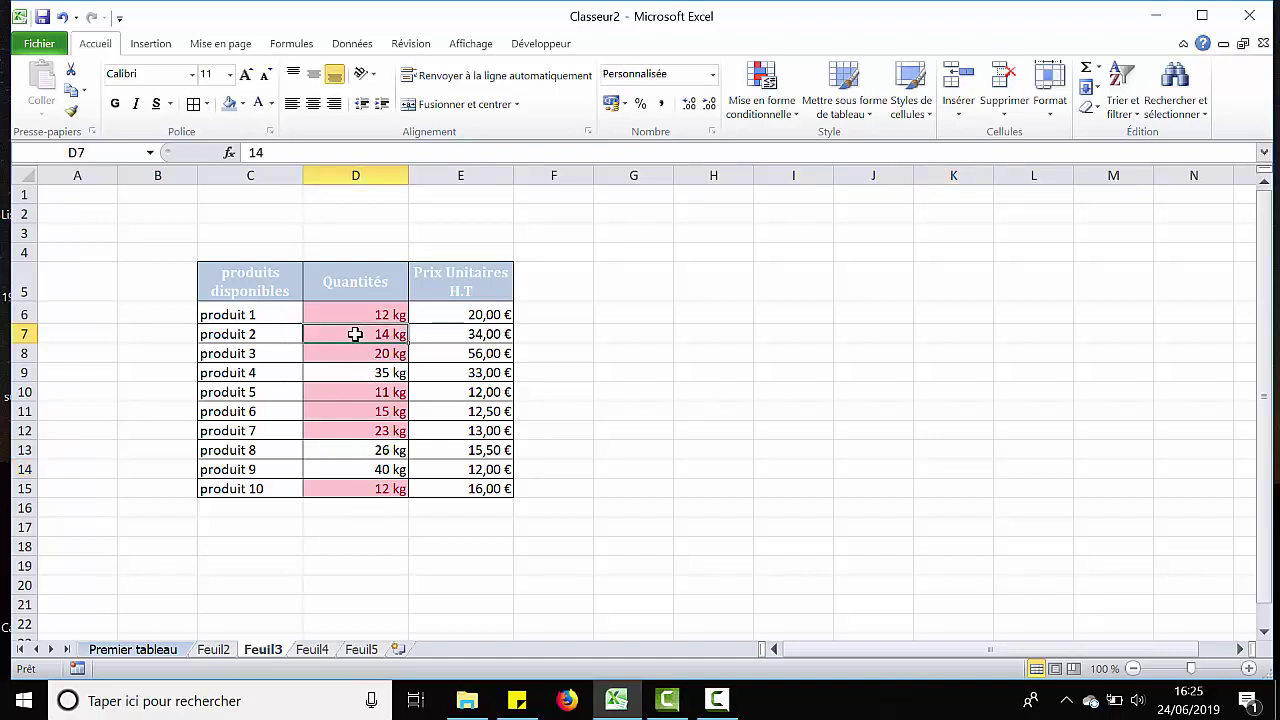
{"action": "type", "text": "133"}
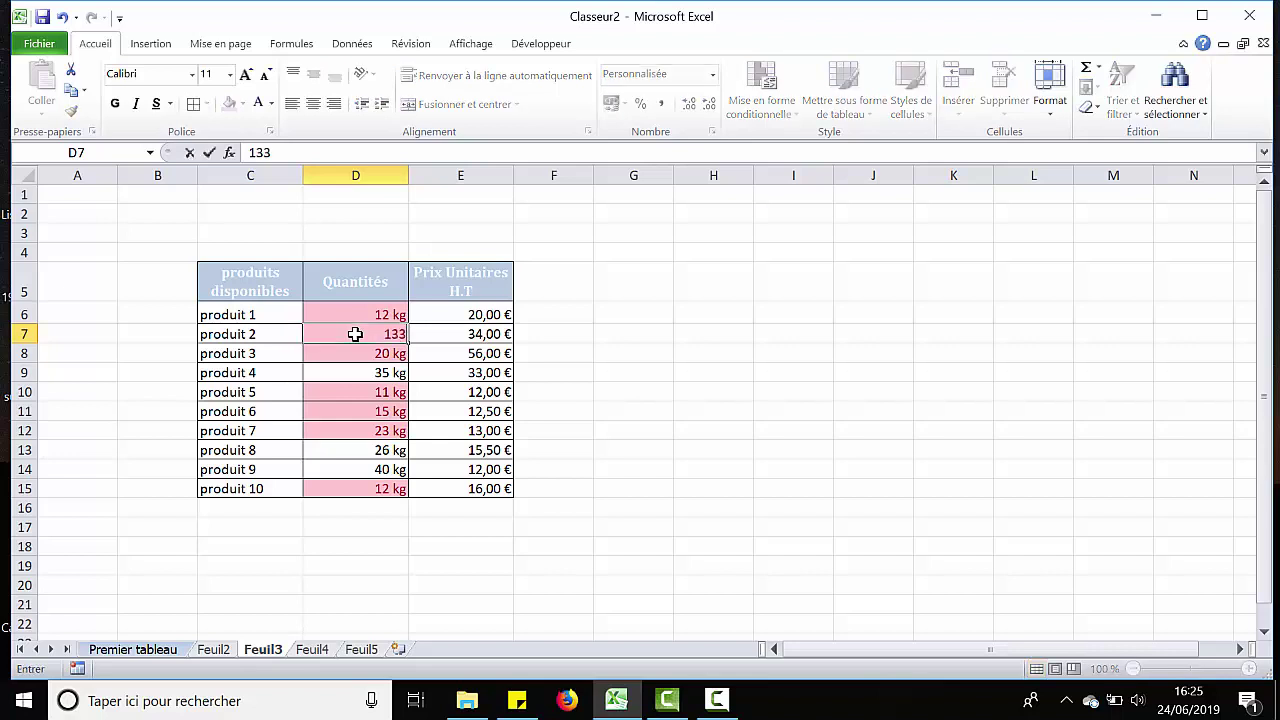
{"action": "key", "text": "Return"}
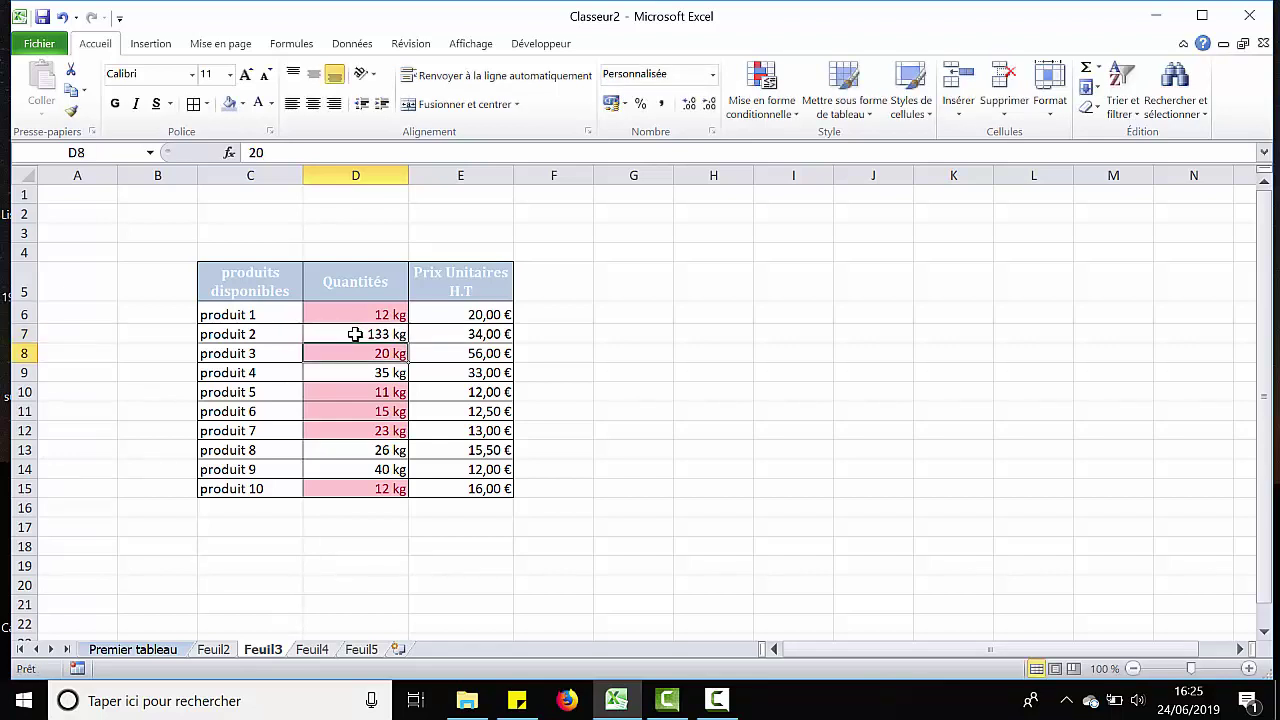
- Set the quantity of produit 2 in D7 to 12 and deselect the table
{"action": "left_click", "coordinate": [355, 334]}
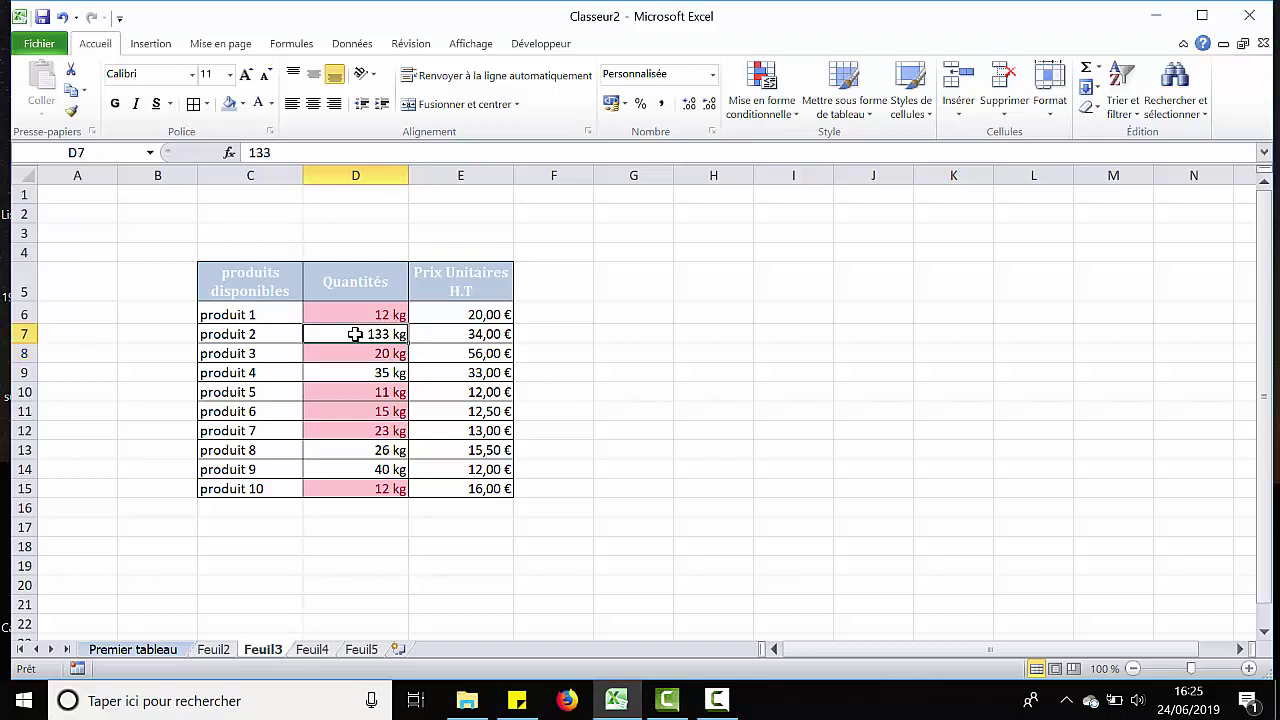
{"action": "type", "text": "12"}
{"action": "key", "text": "Return"}
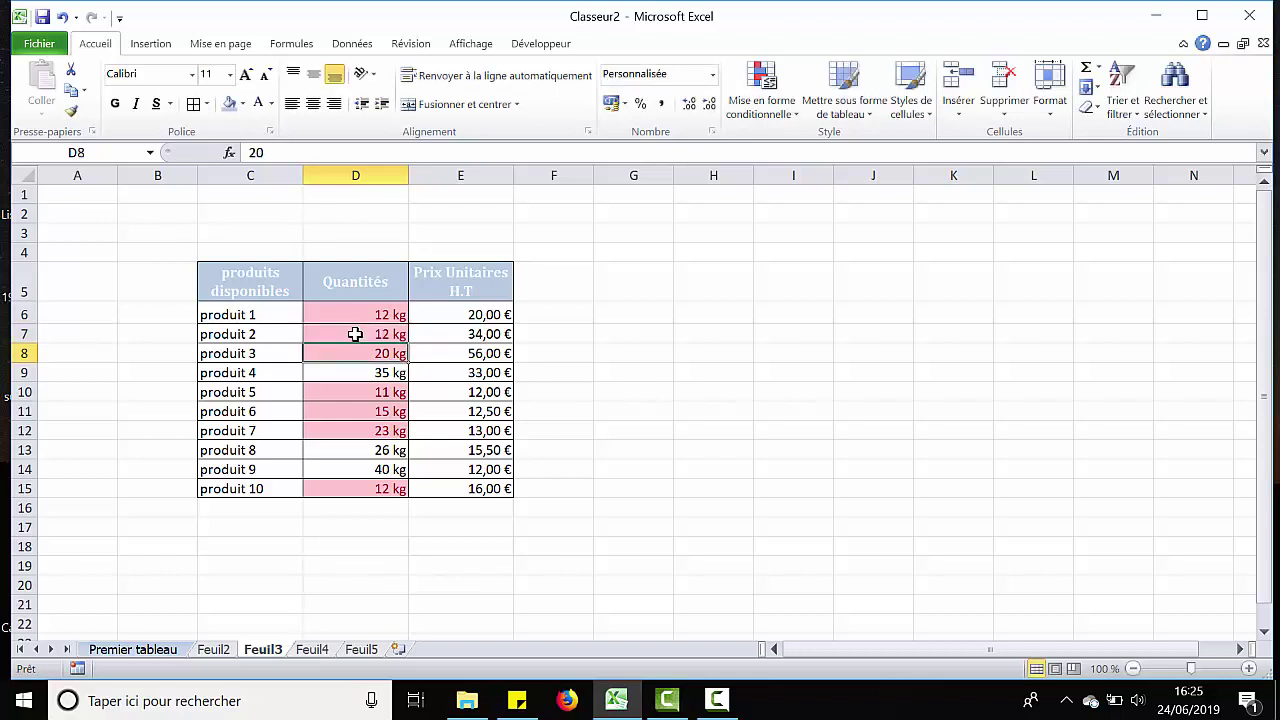
{"action": "left_click", "coordinate": [735, 452]}
{"action": "left_click", "coordinate": [781, 524]}
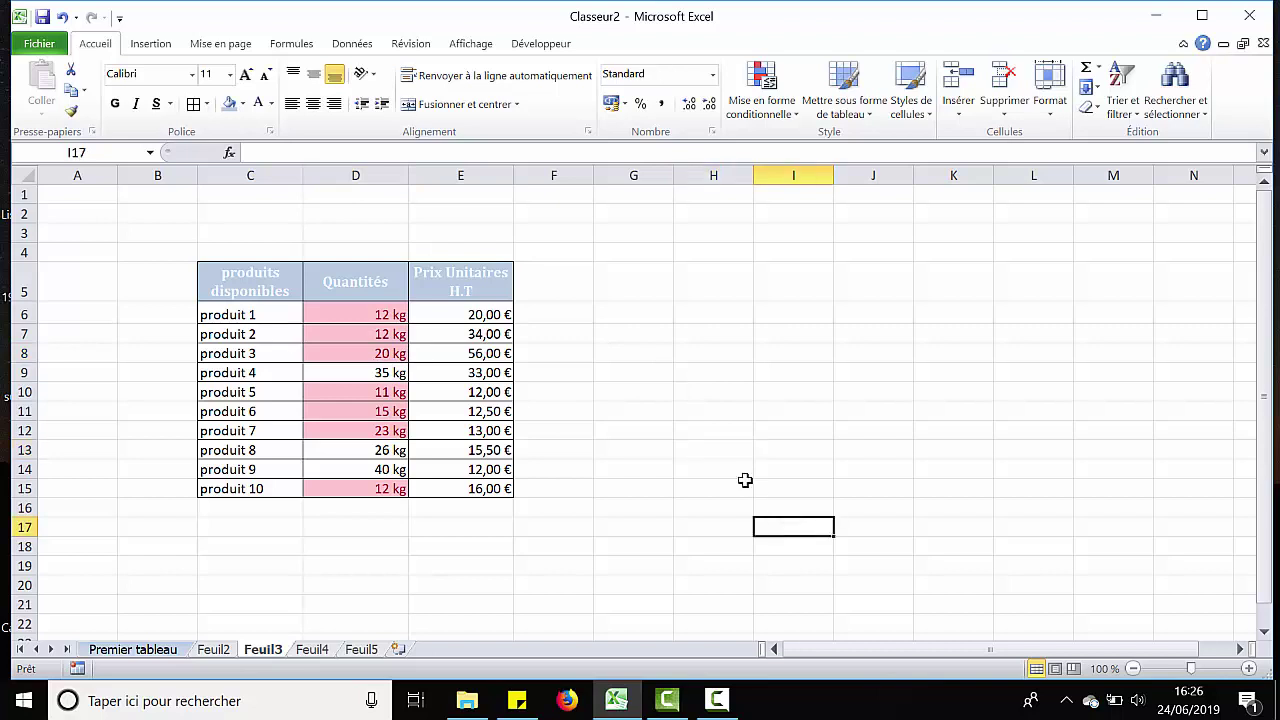
- Enter the title "Liste des produits disponibles" in cell C3 above the table
{"action": "left_click", "coordinate": [276, 233]}
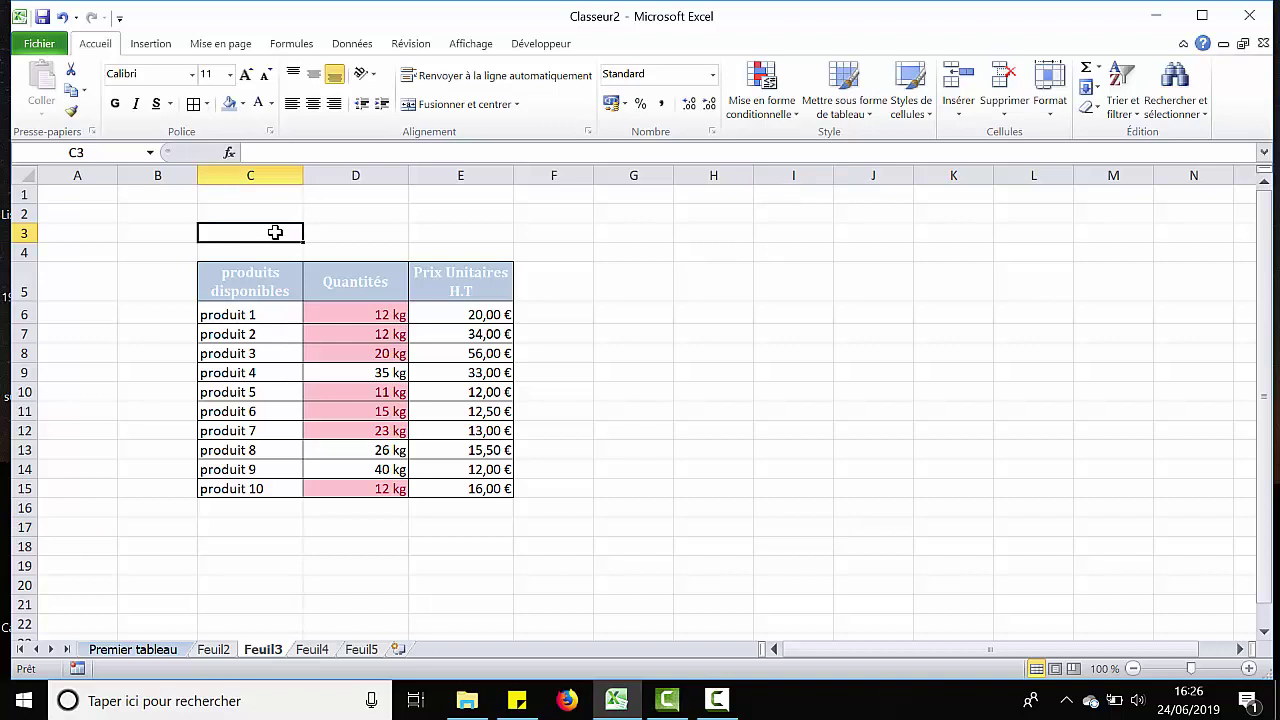
{"action": "type", "text": "Liste des p"}
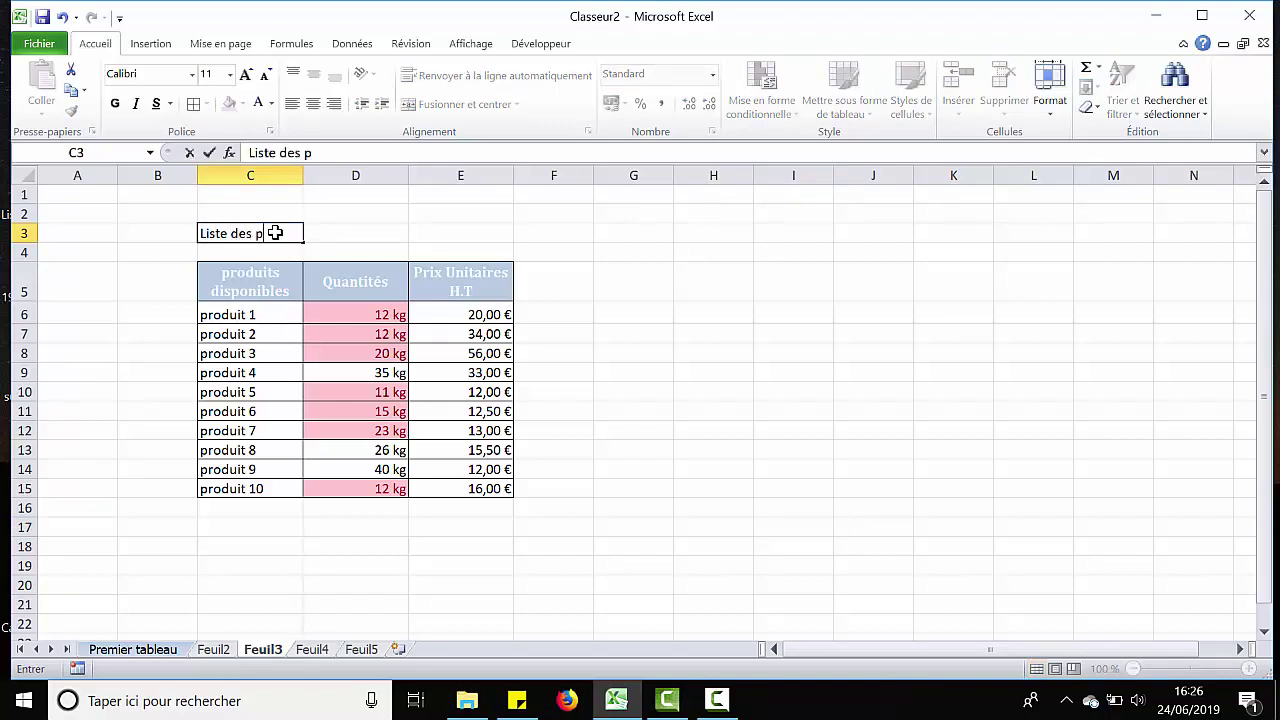
{"action": "type", "text": "roduits disponibles"}
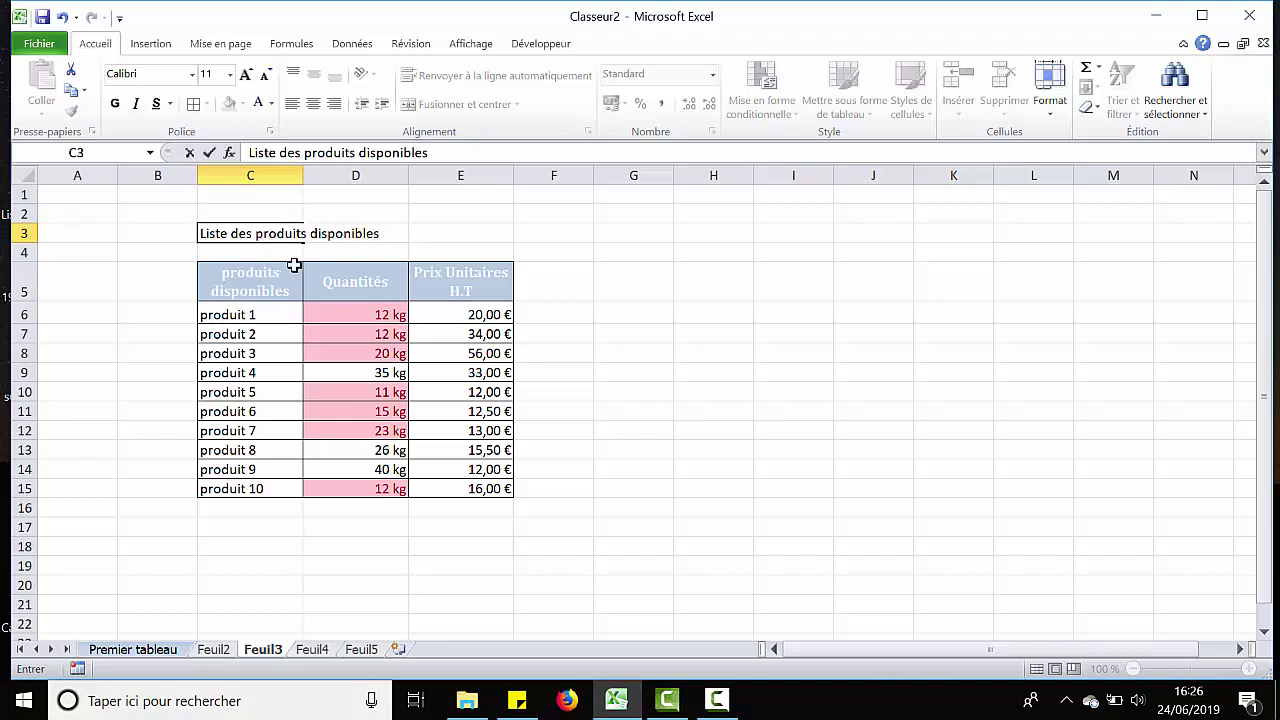
{"action": "key", "text": "Return"}
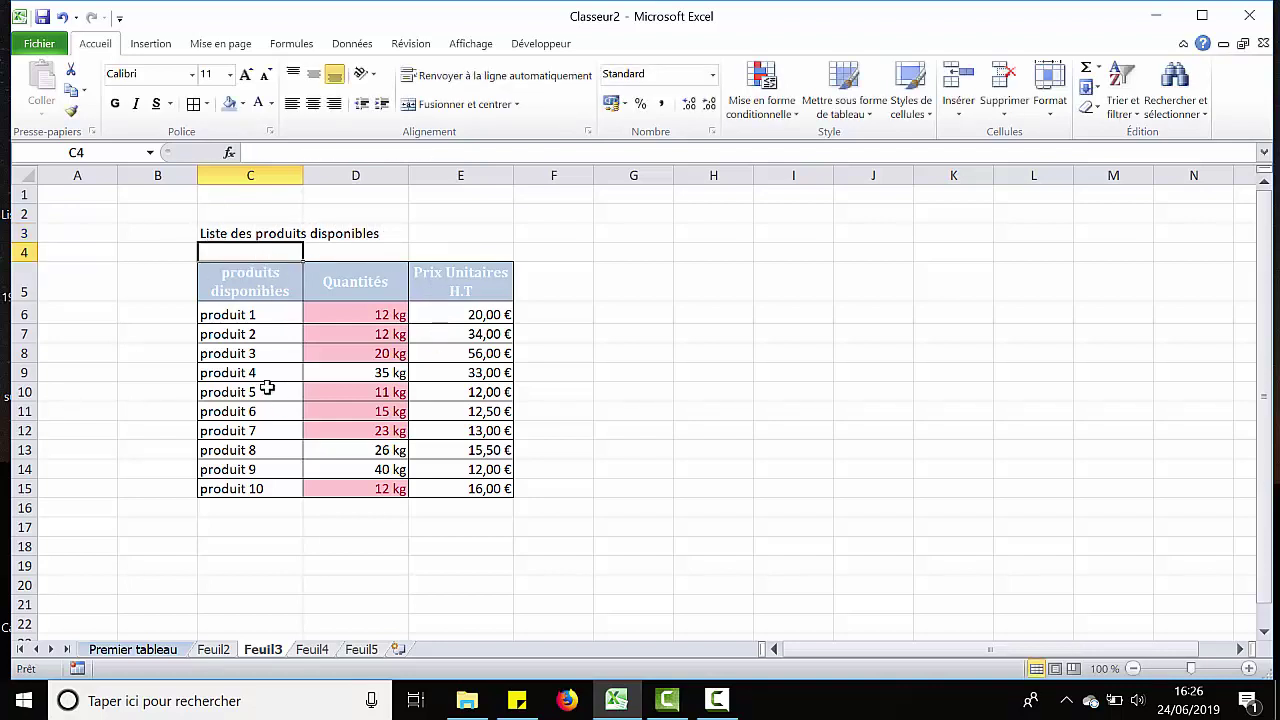
- Merge cells C3 to E3 and centre the title across the width of the table
{"action": "left_click", "coordinate": [277, 237]}
{"action": "left_click_drag", "start_coordinate": [277, 237], "coordinate": [467, 238]}
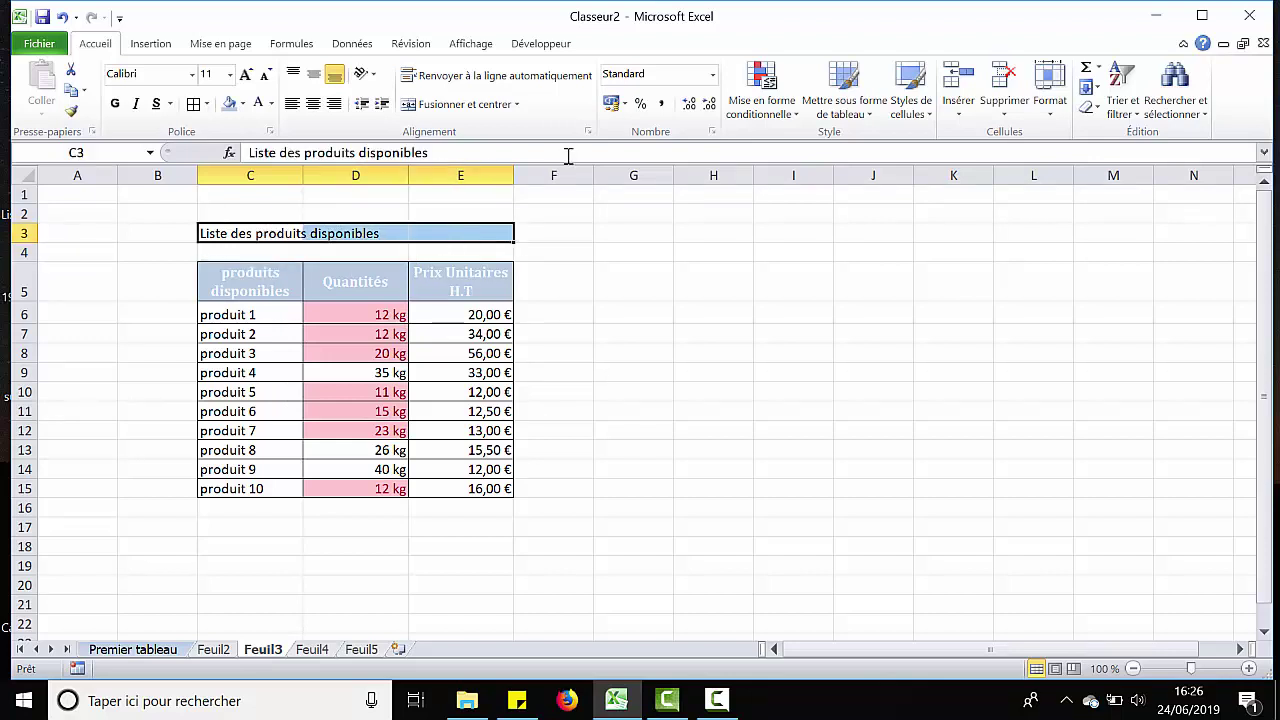
{"action": "left_click", "coordinate": [477, 110]}
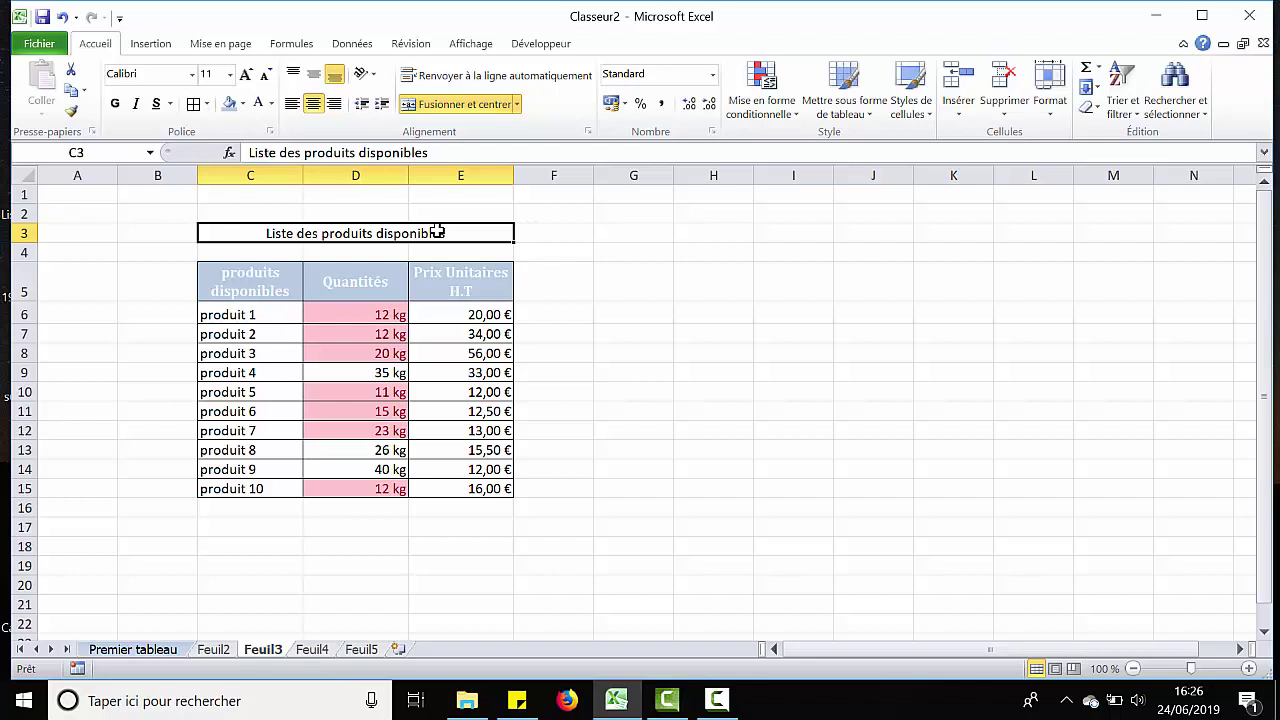
- Increase the height of row 3 and make its title bold, size 14 and vertically centred
{"action": "left_click_drag", "start_coordinate": [26, 257], "coordinate": [26, 284]}
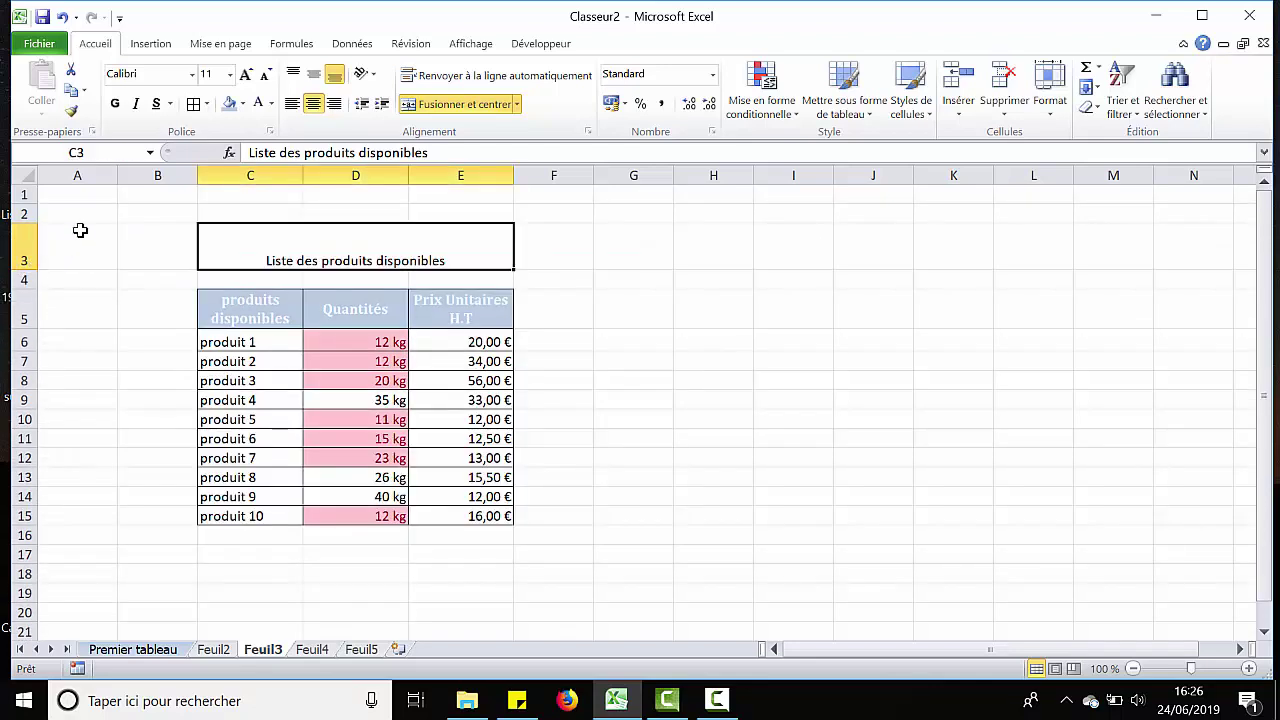
{"action": "left_click", "coordinate": [114, 104]}
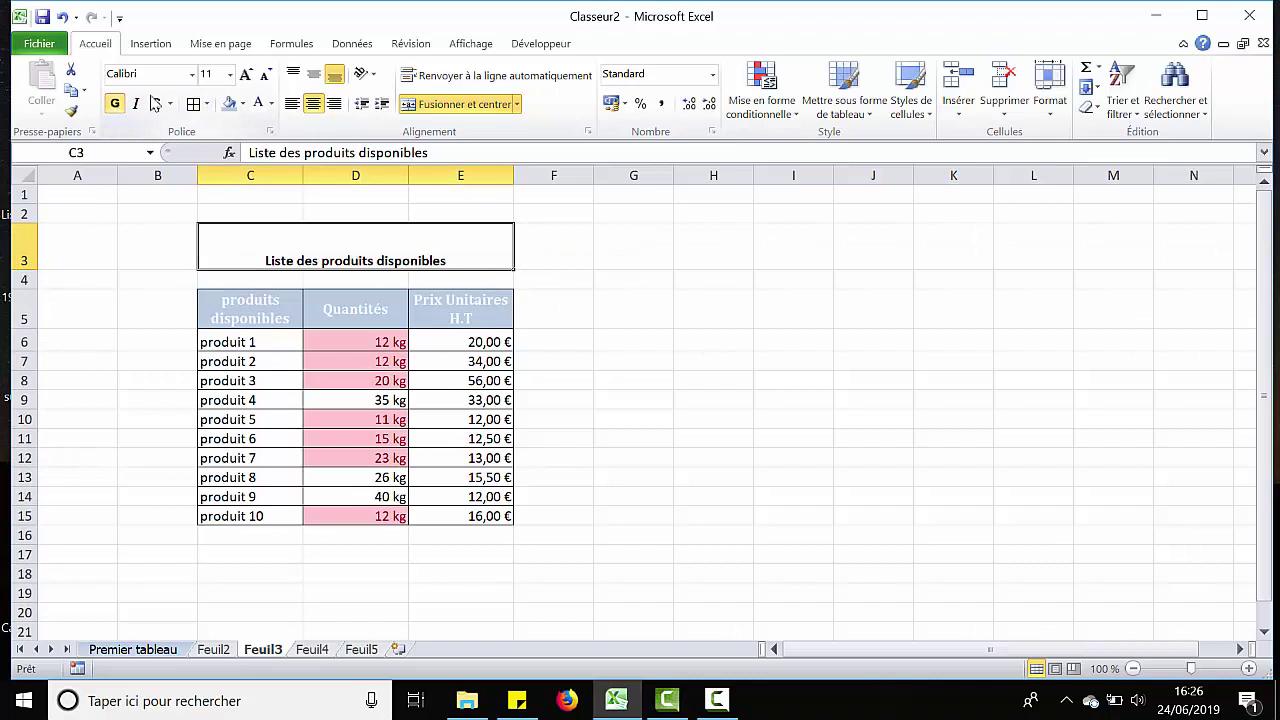
{"action": "left_click", "coordinate": [229, 74]}
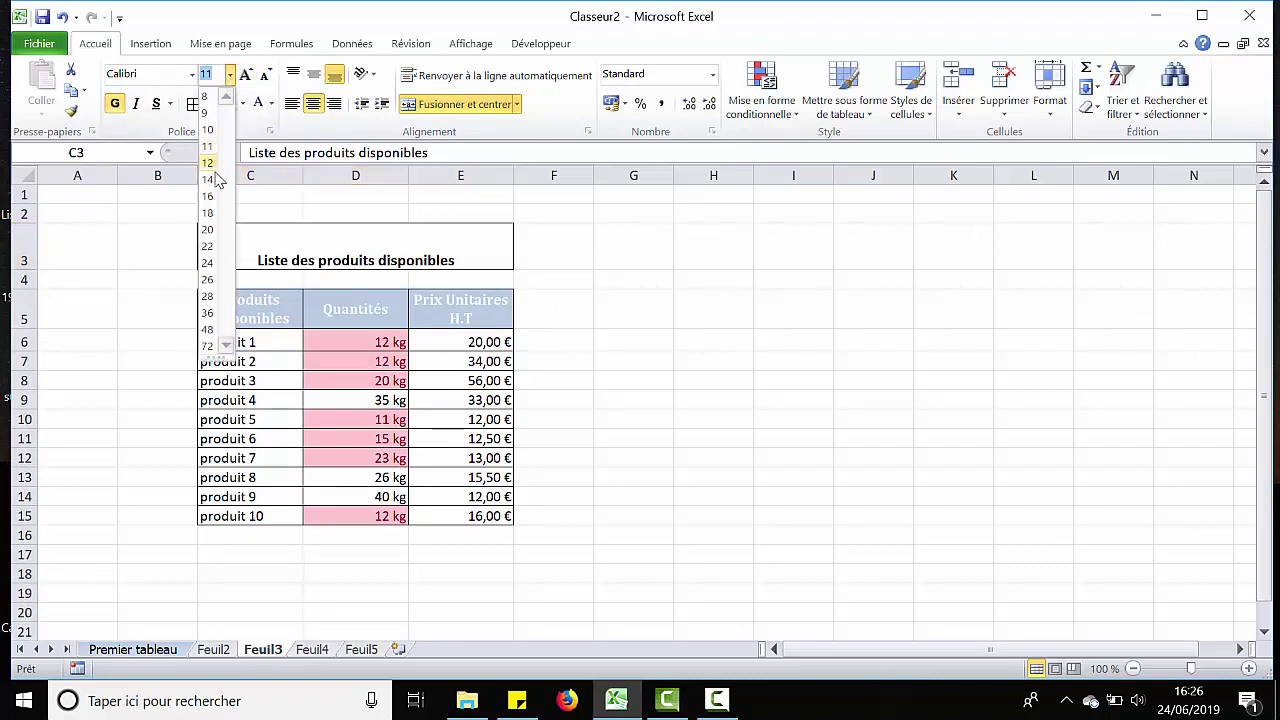
{"action": "left_click", "coordinate": [215, 179]}
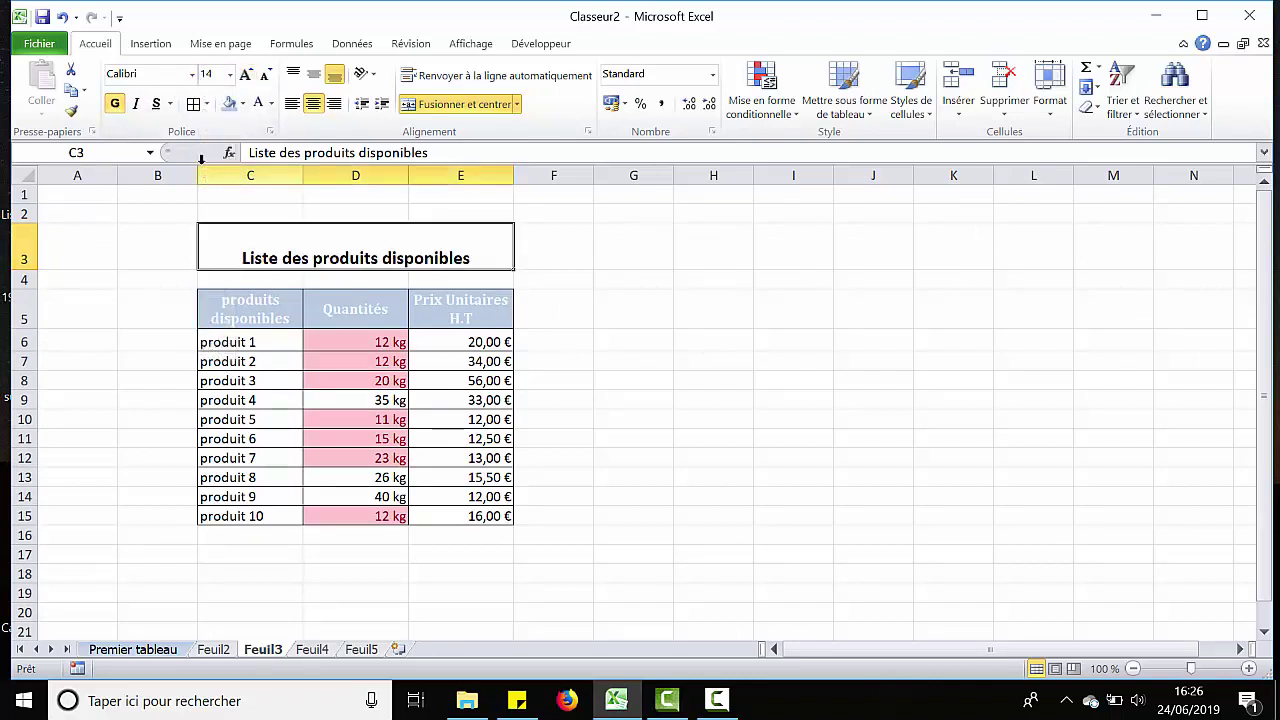
{"action": "left_click", "coordinate": [313, 74]}
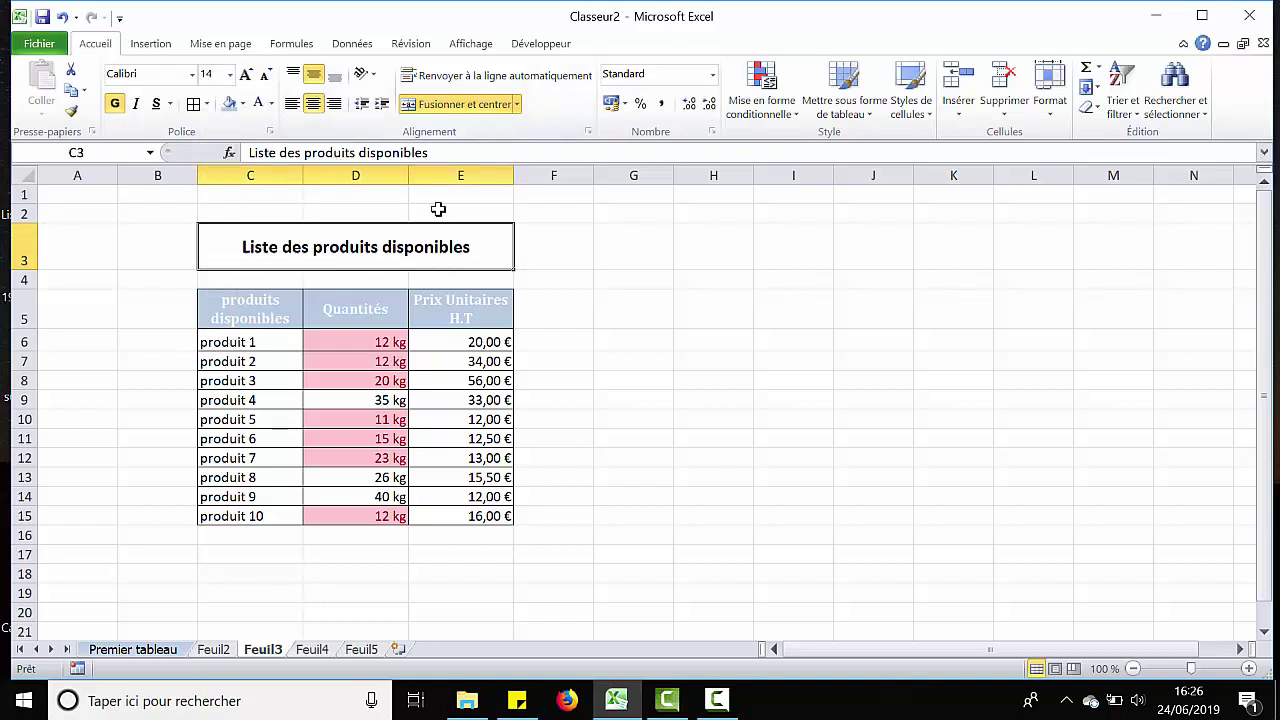
- Widen column D slightly and column E enough to fit the heading "Prix Unitaires H.T" on one line
{"action": "left_click", "coordinate": [460, 175]}
{"action": "left_click_drag", "start_coordinate": [513, 175], "coordinate": [667, 188]}
{"action": "left_click", "coordinate": [676, 300]}
{"action": "left_click", "coordinate": [846, 358]}
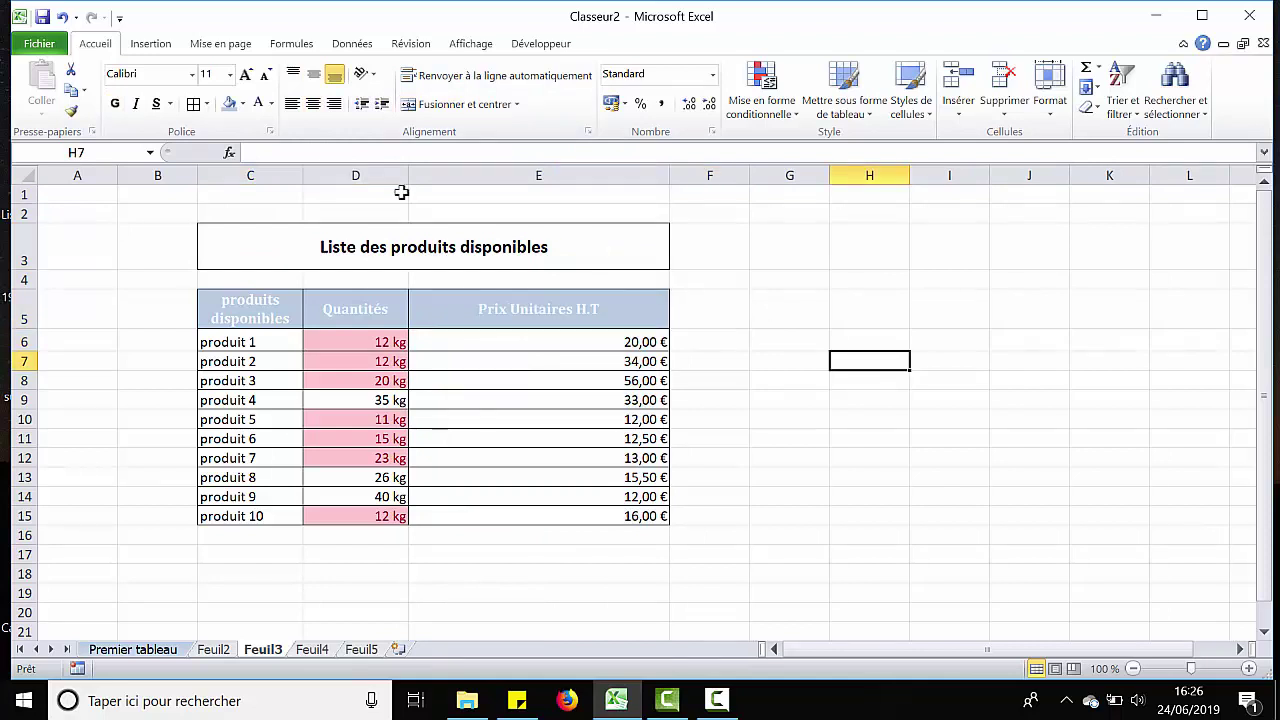
{"action": "left_click", "coordinate": [383, 172]}
{"action": "left_click", "coordinate": [520, 212]}
{"action": "left_click_drag", "start_coordinate": [408, 174], "coordinate": [441, 174]}
{"action": "left_click_drag", "start_coordinate": [700, 177], "coordinate": [591, 169]}
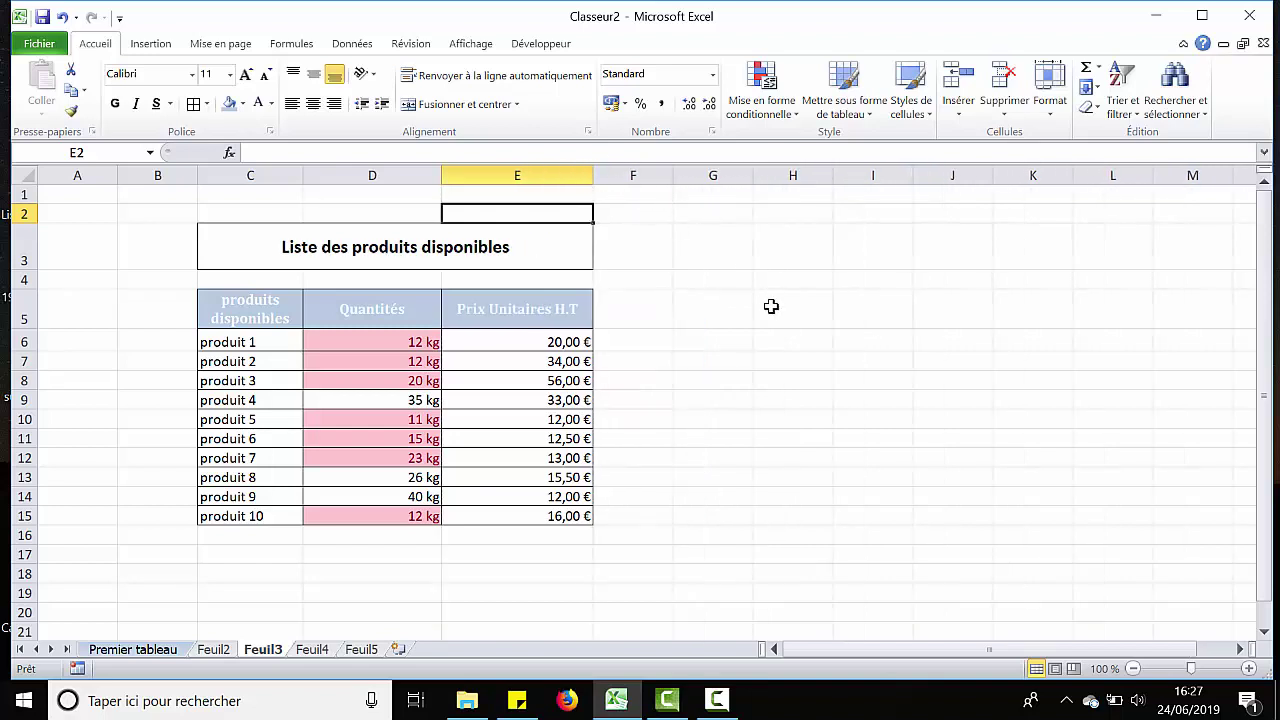
{"action": "left_click", "coordinate": [858, 373]}
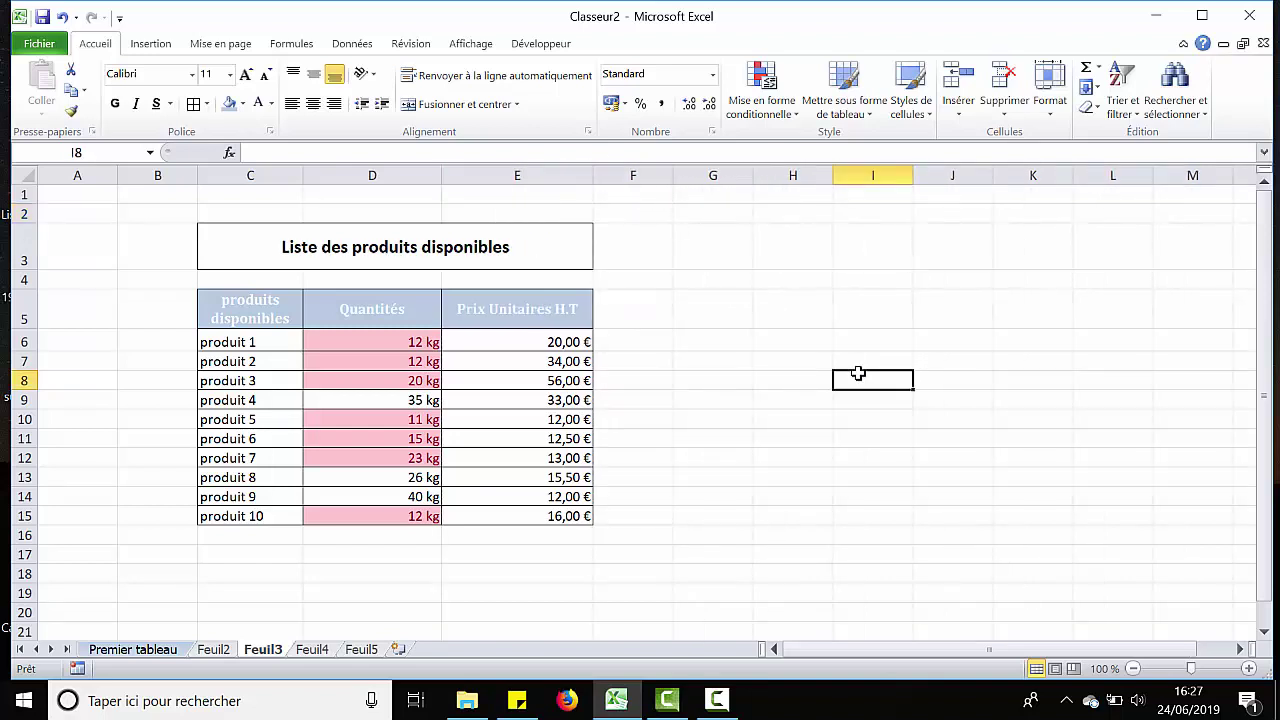